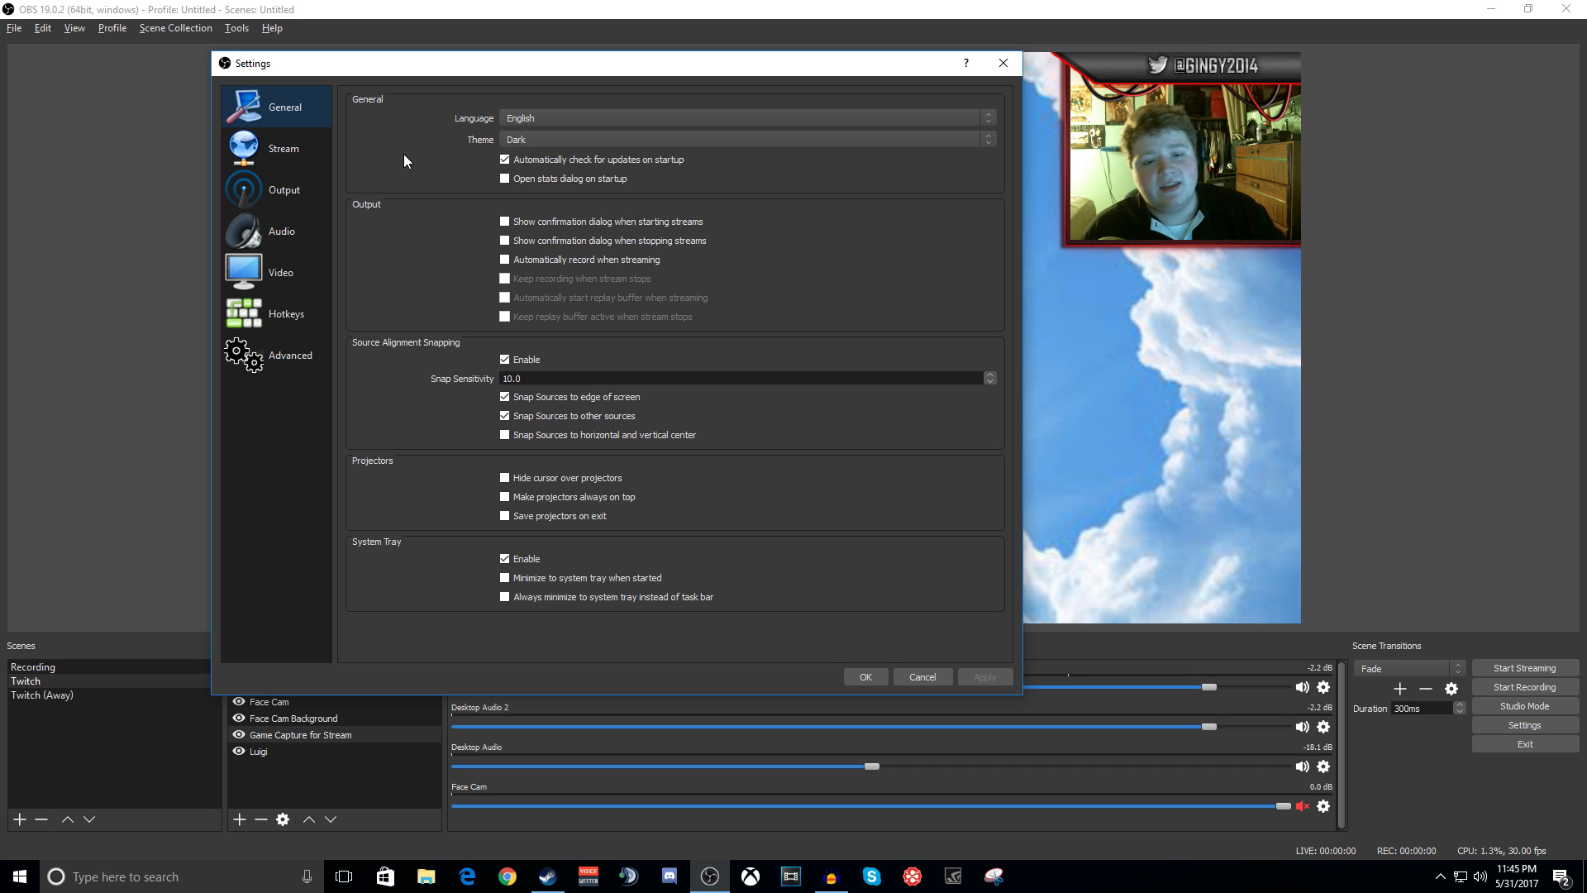
Step: Try the Default theme, return to the Dark theme and apply the general settings
left_click(523, 139)
left_click(539, 164)
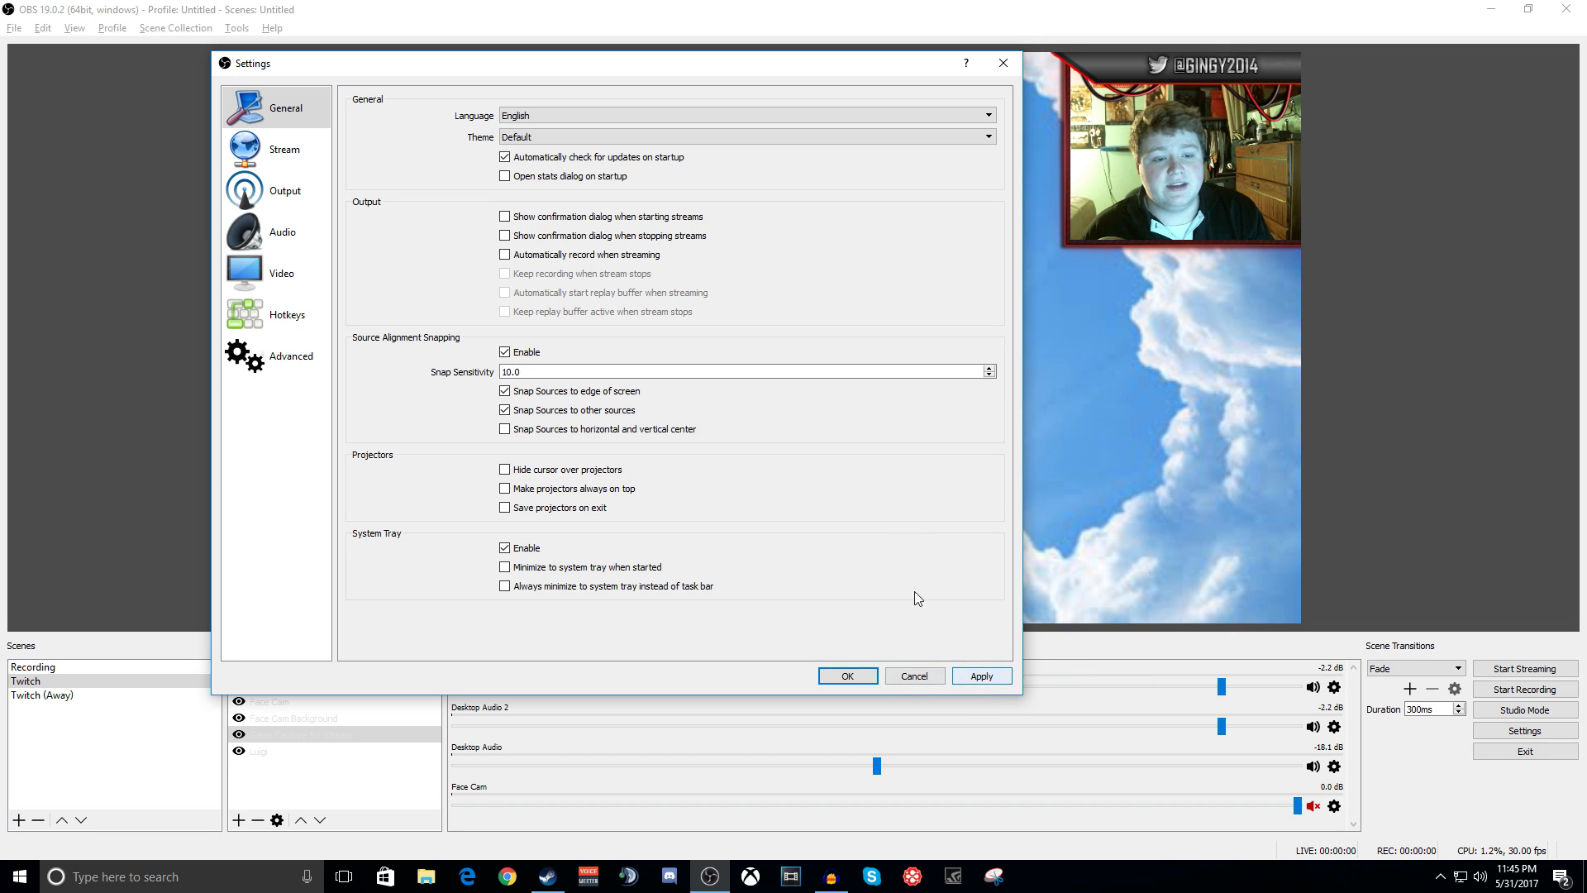
left_click(523, 136)
left_click(525, 148)
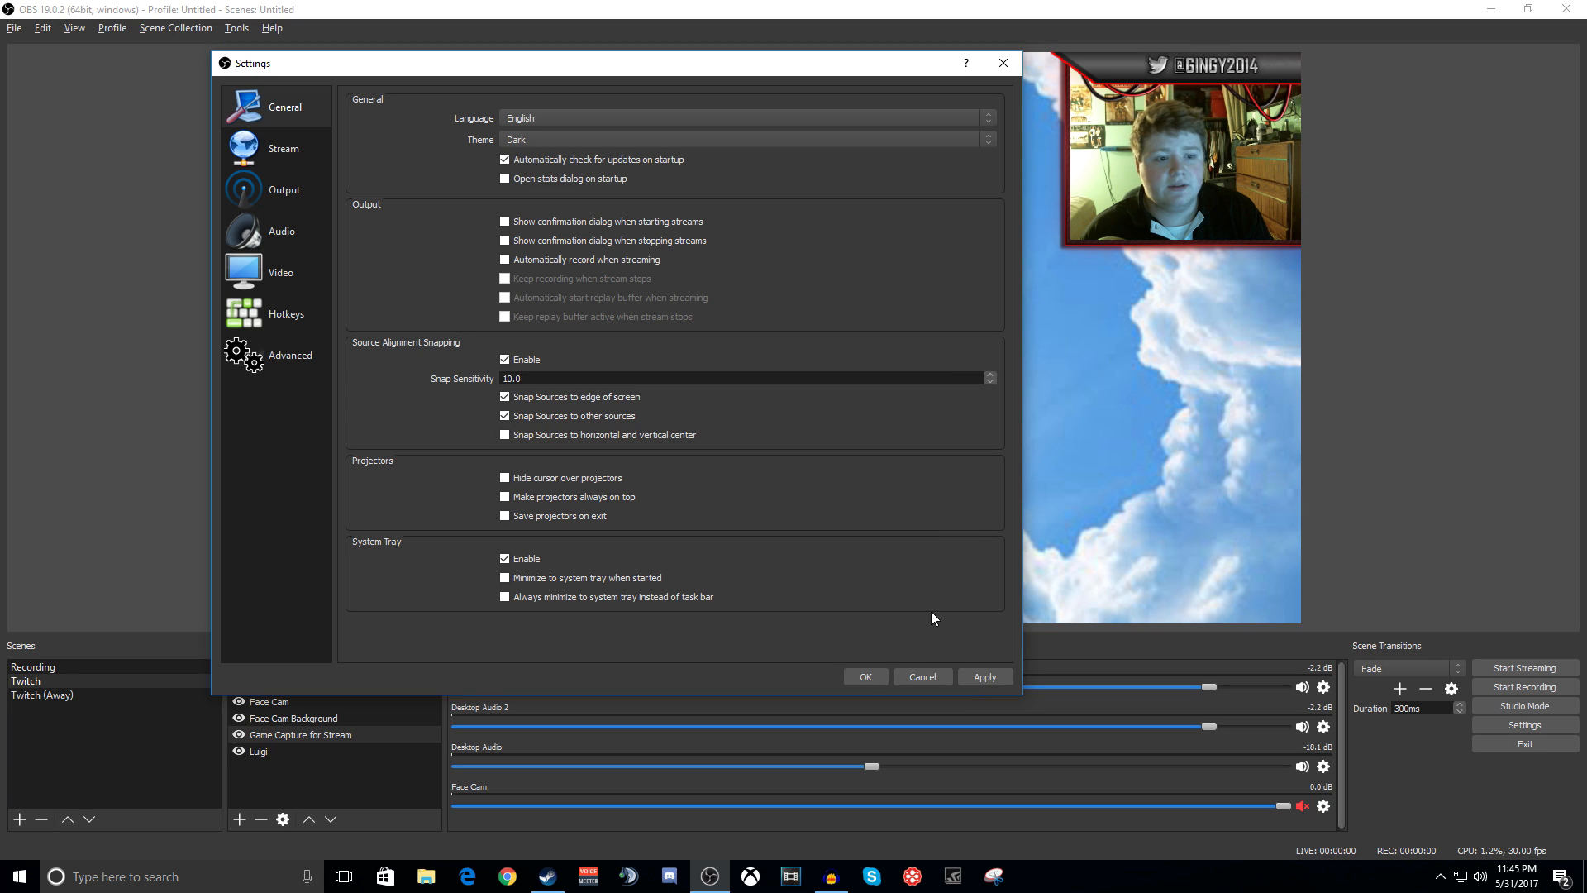
left_click(982, 676)
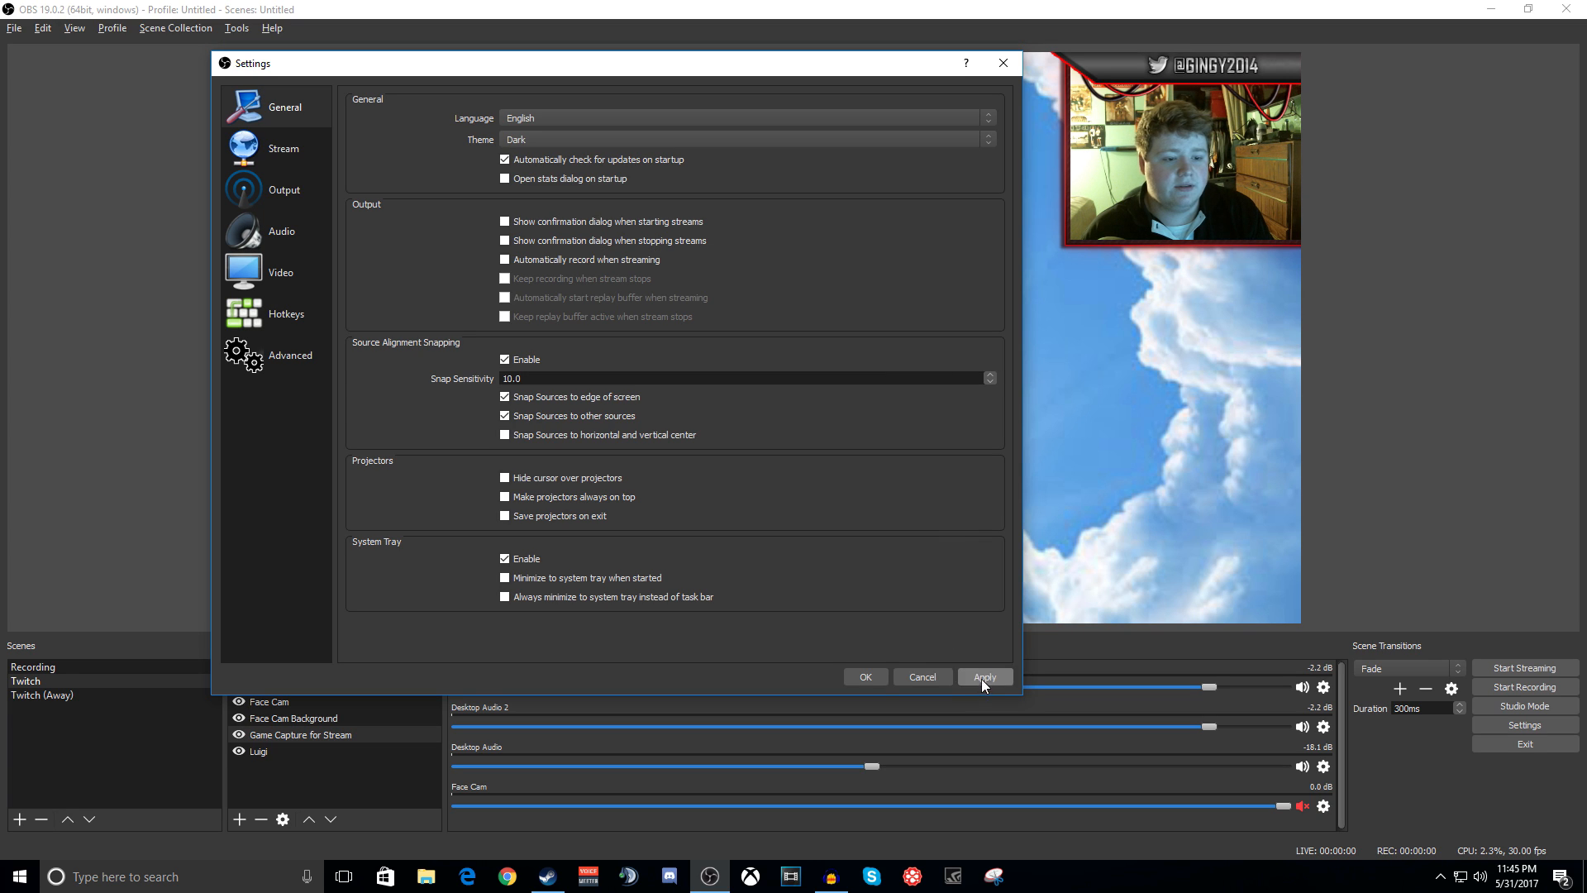
Step: Review the stream service settings and the streaming and recording output settings
left_click(242, 158)
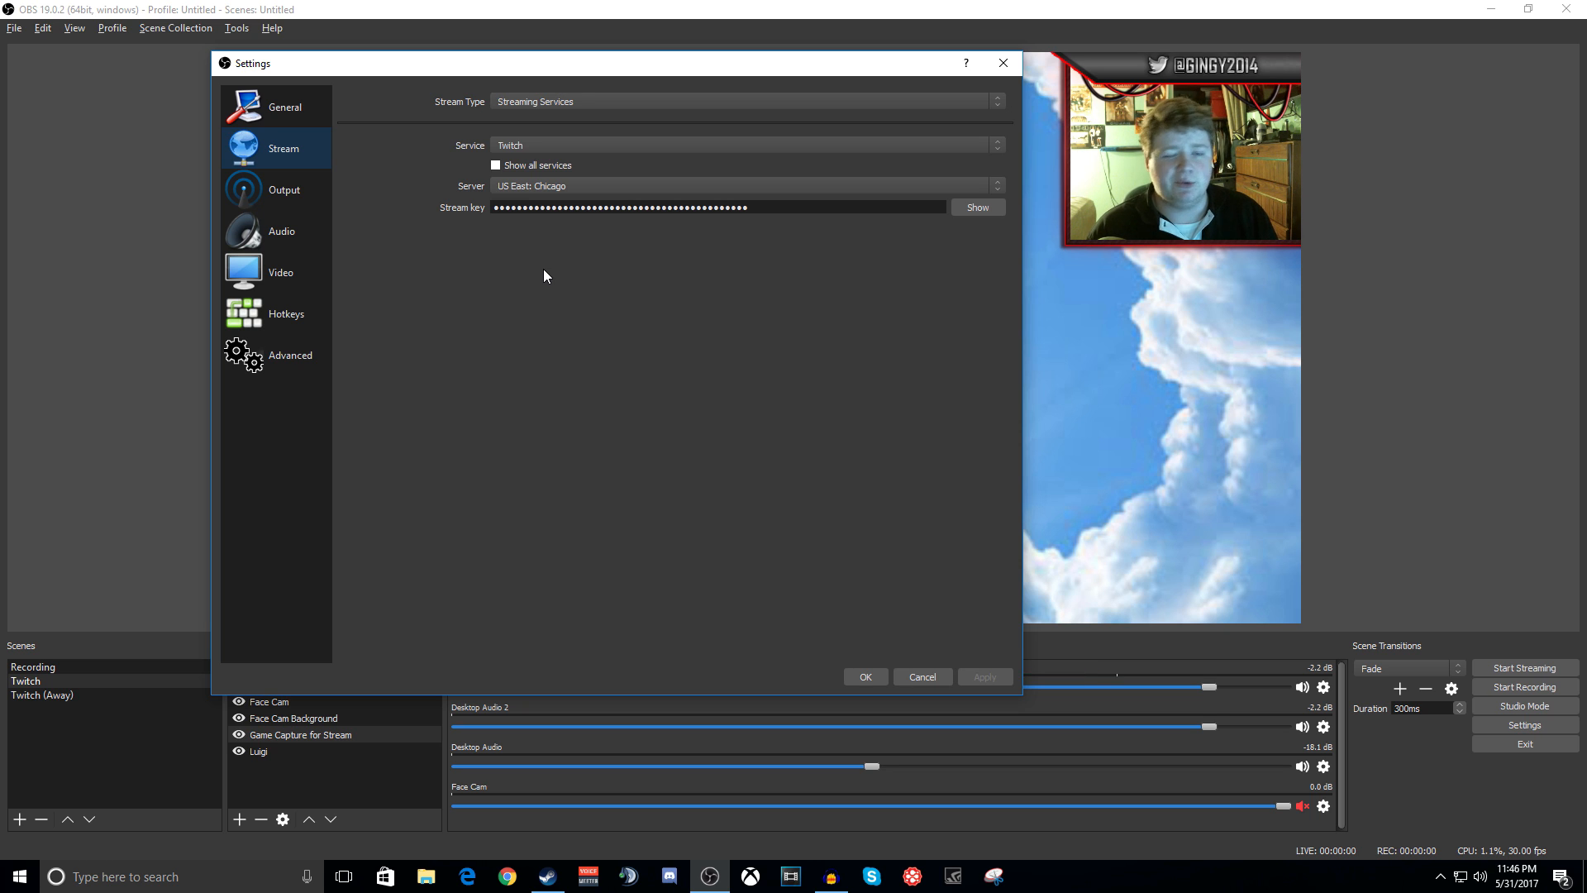
left_click(281, 190)
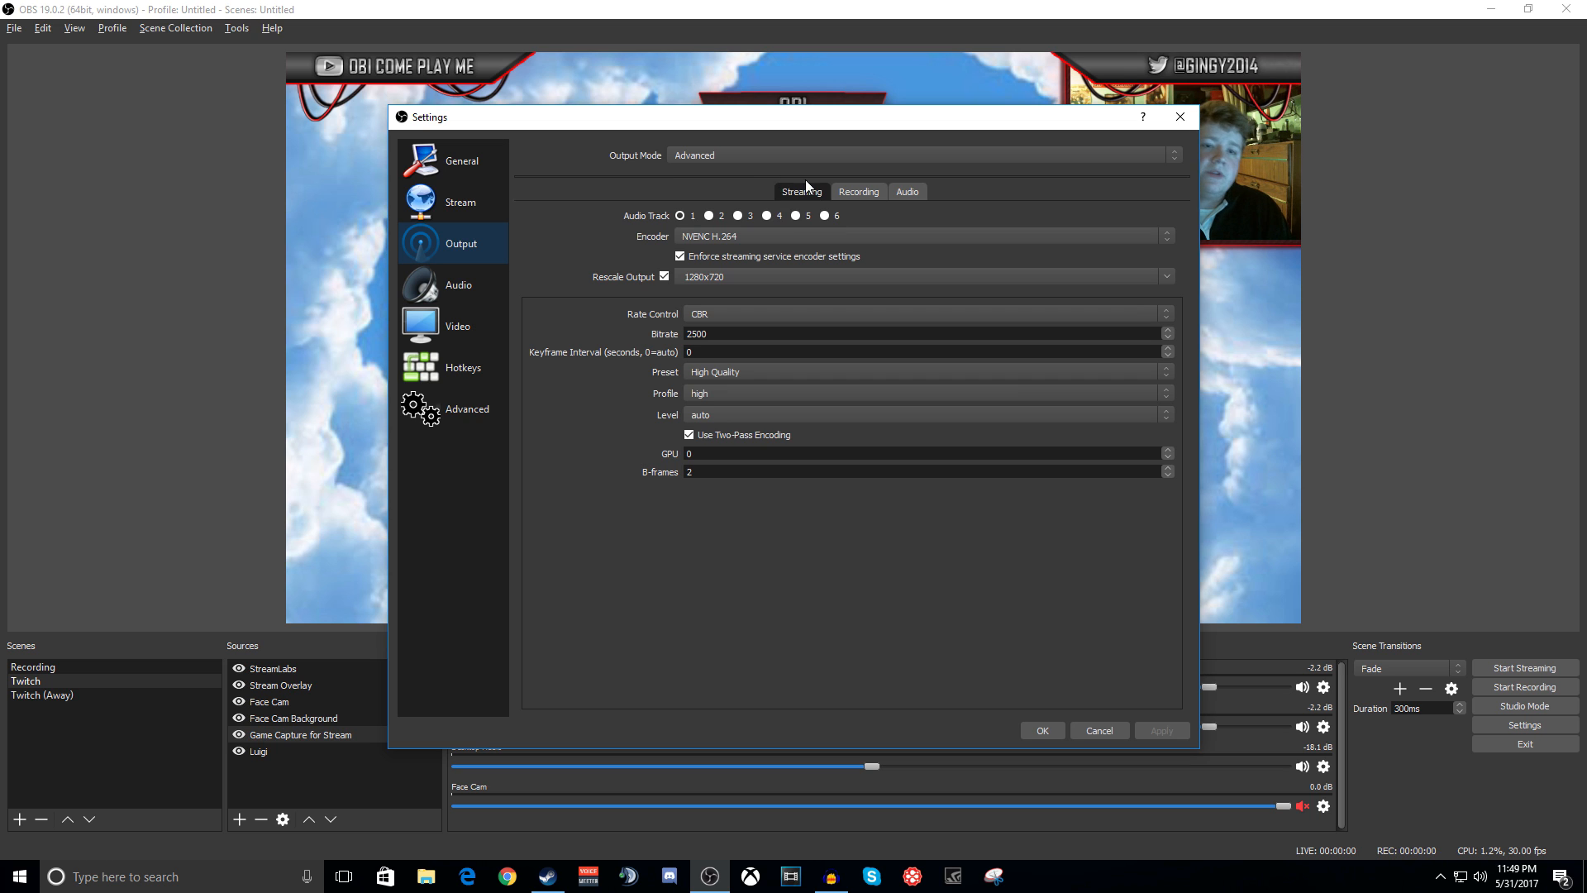
left_click(864, 192)
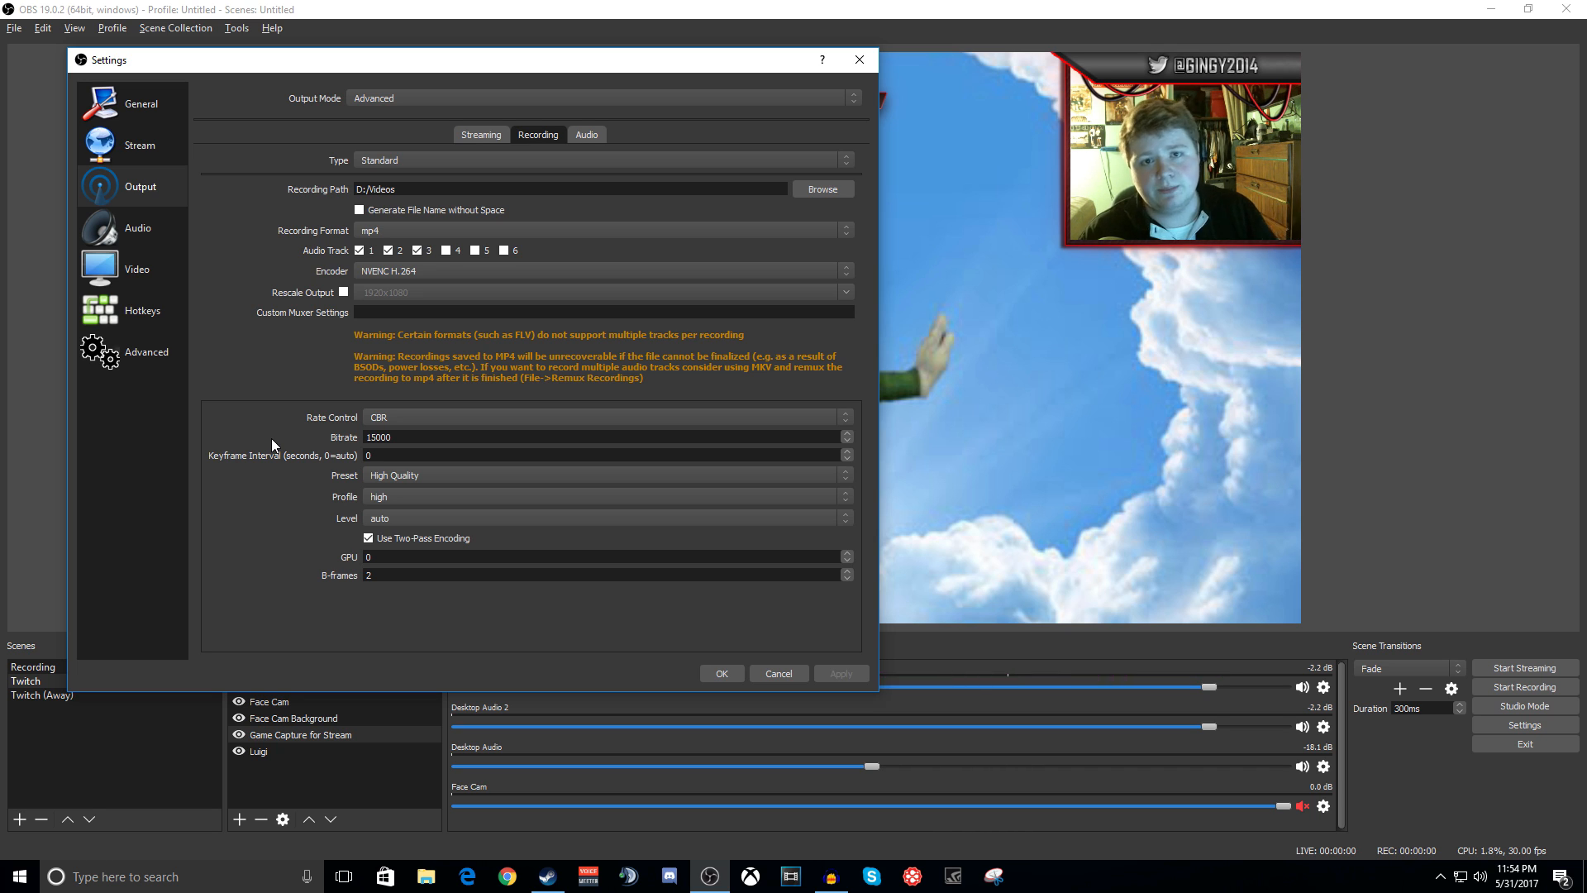
Step: Set the Track 1 audio bitrate to 320 in the output settings
left_click(586, 135)
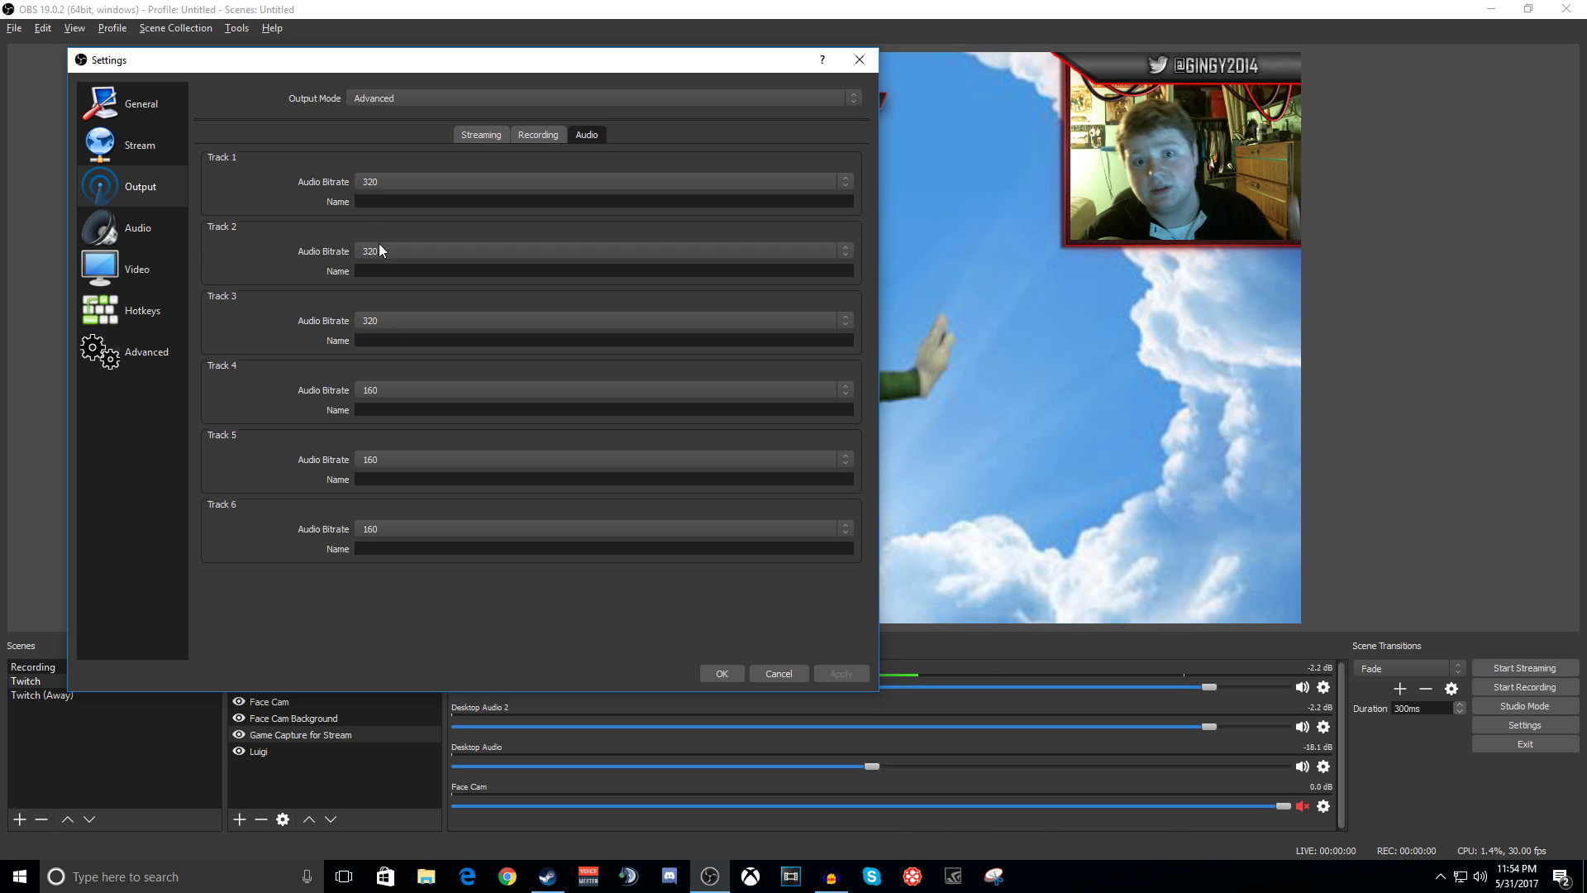
left_click(379, 186)
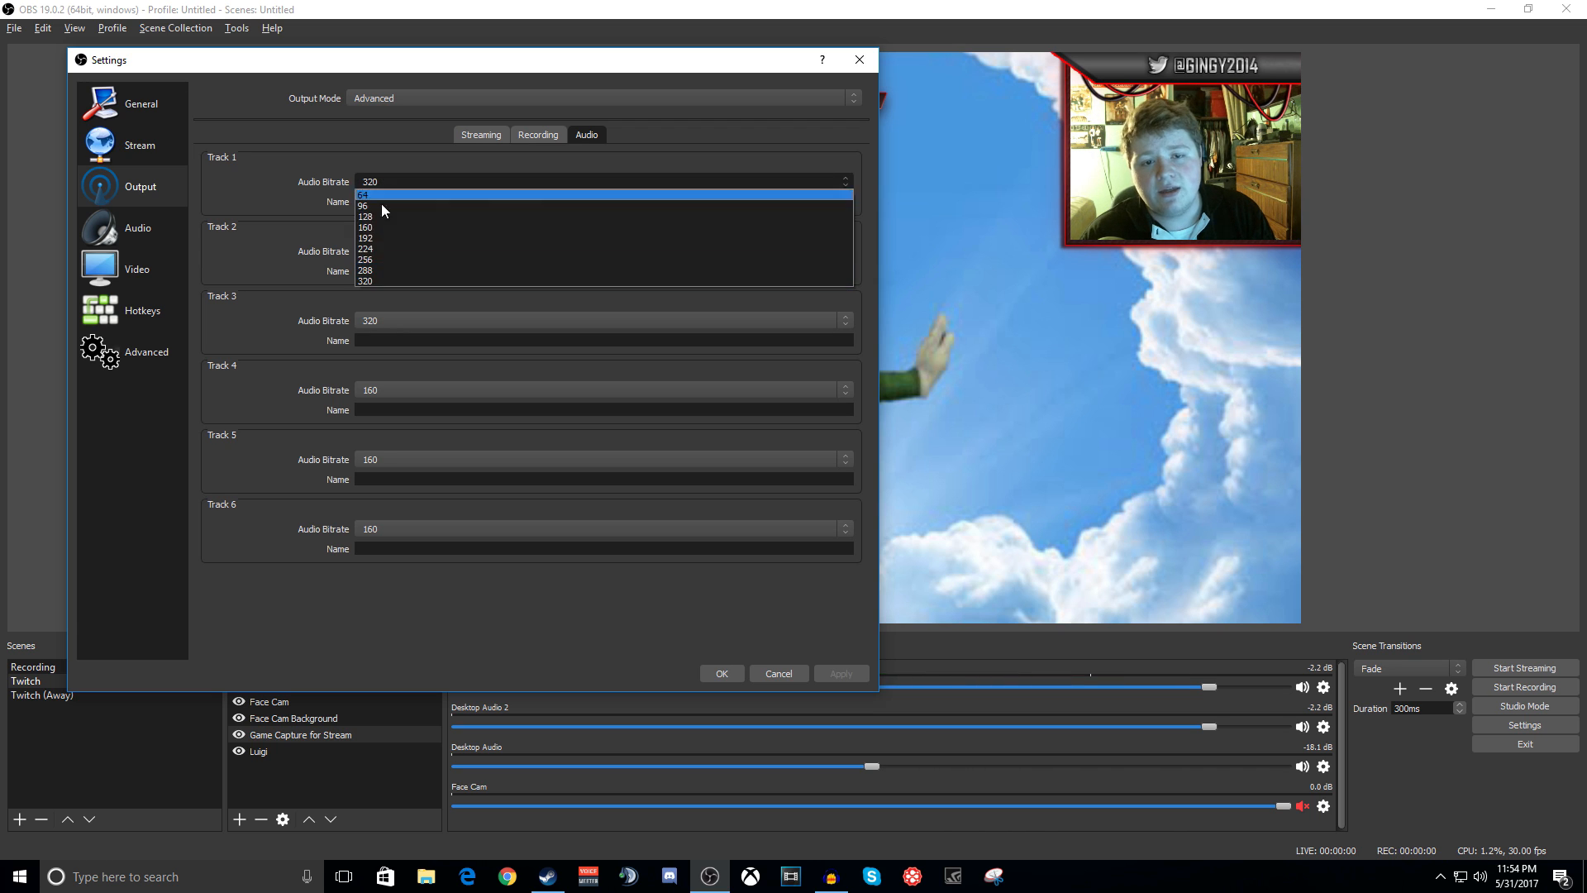
left_click(371, 281)
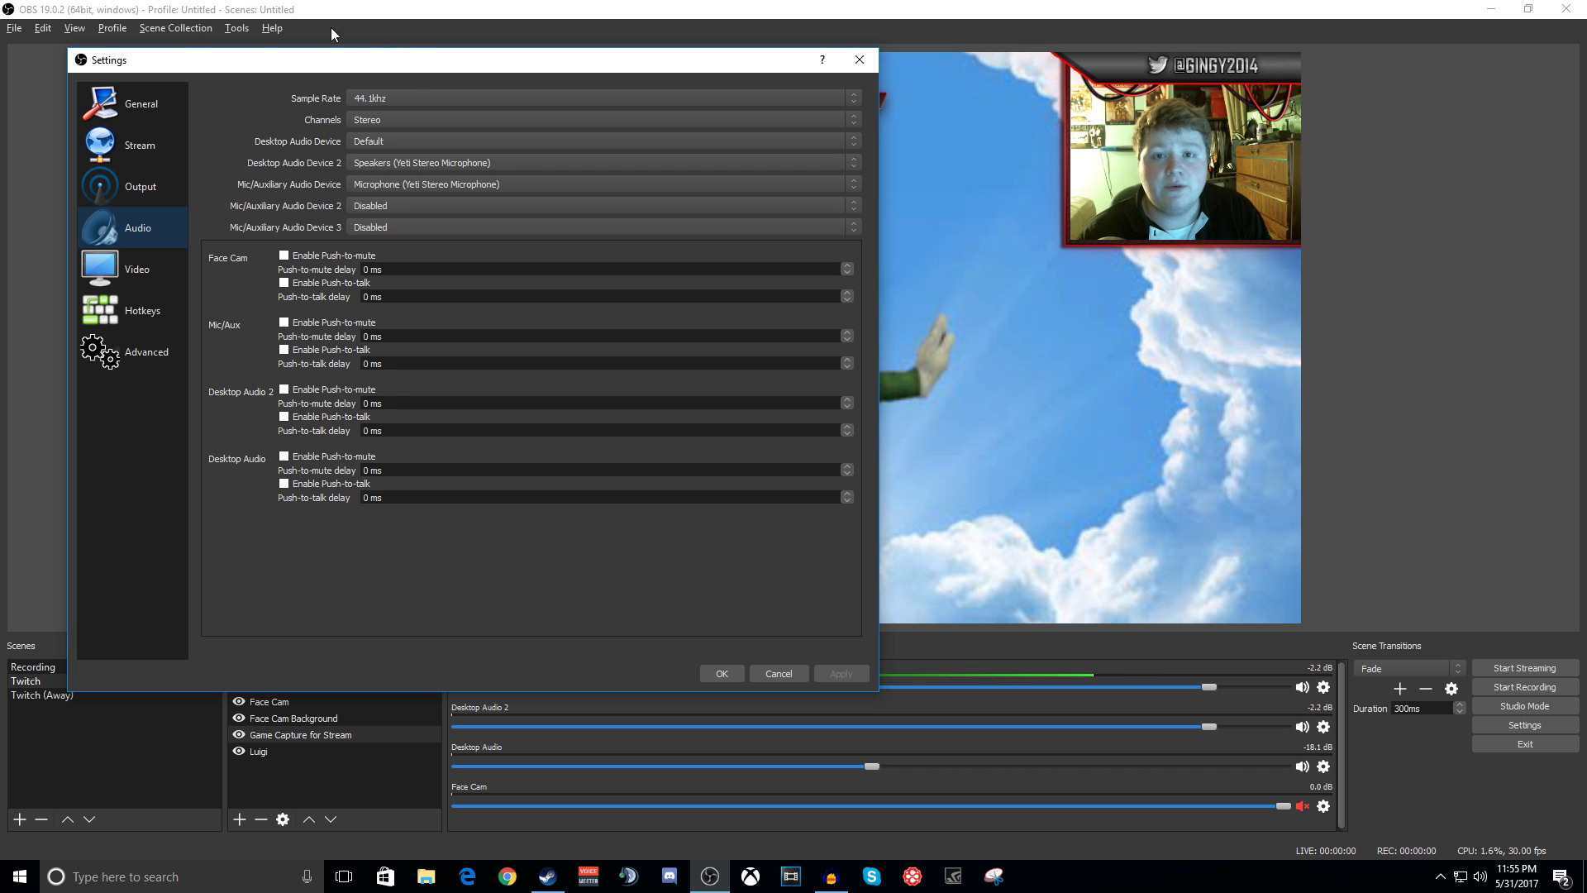
Step: Check the Yeti Stereo Microphone's default sample rate and bit depth in the Windows recording devices, leaving its properties unchanged
right_click(1479, 877)
left_click(1448, 828)
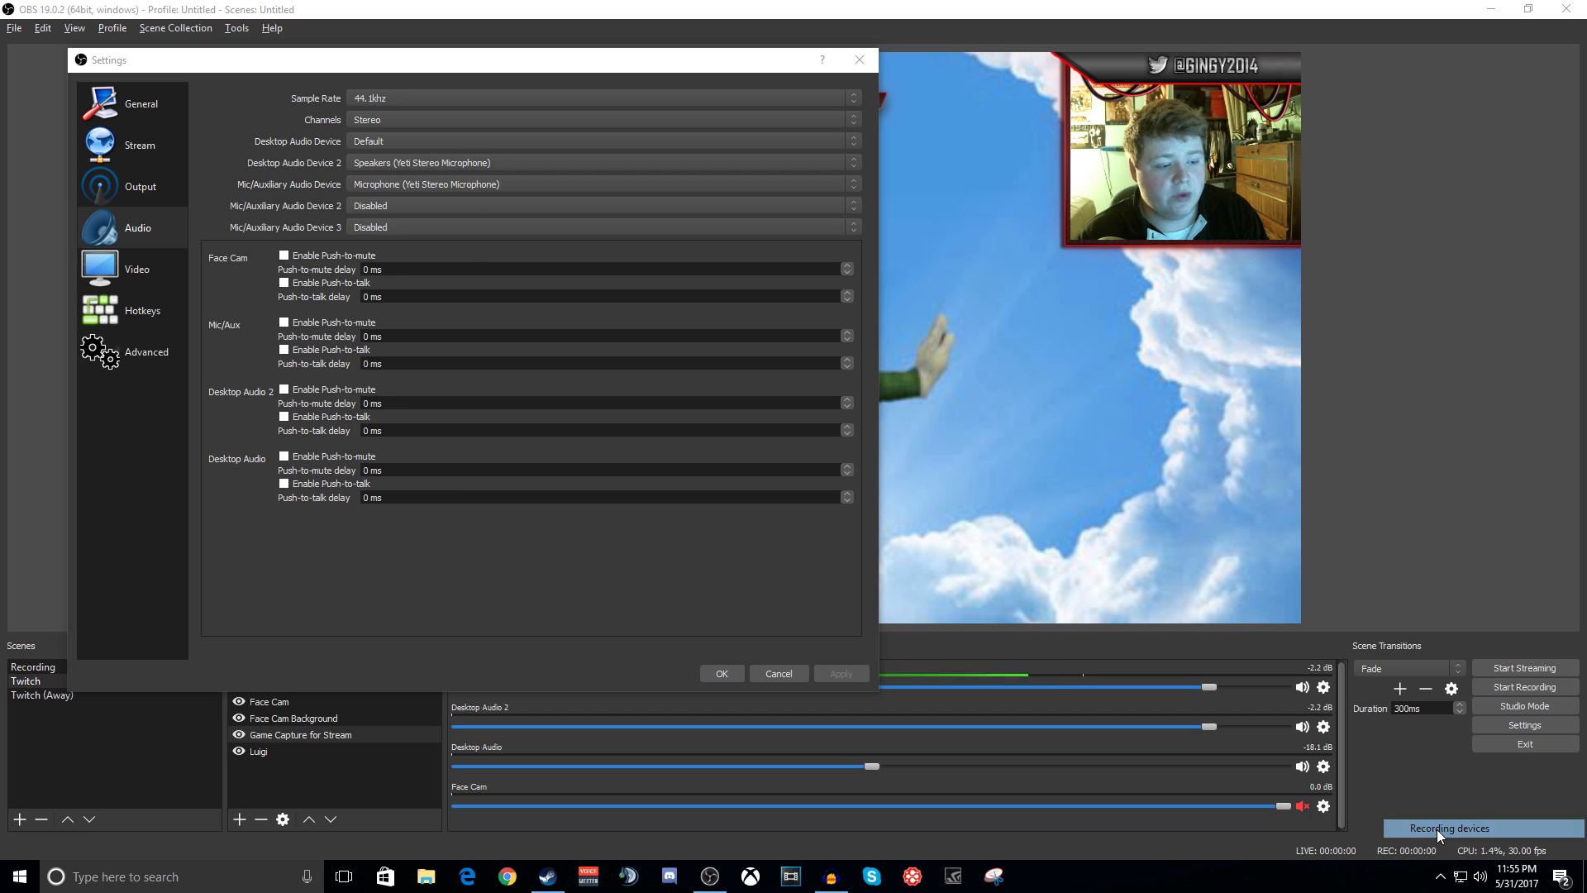
scroll(286, 261, "down", 1)
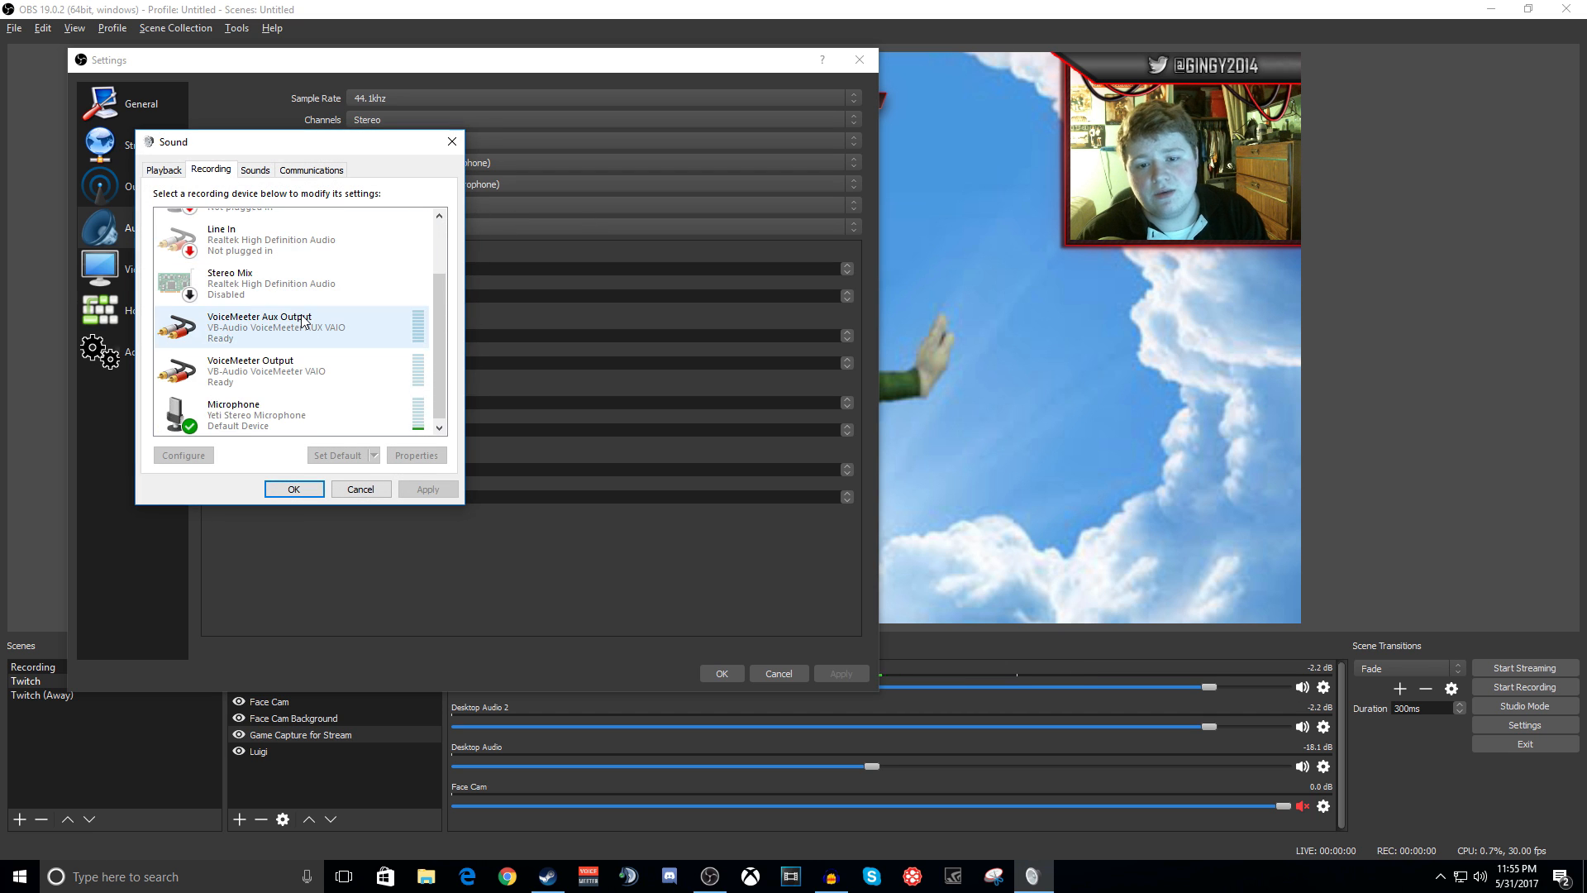
left_click(276, 414)
right_click(276, 415)
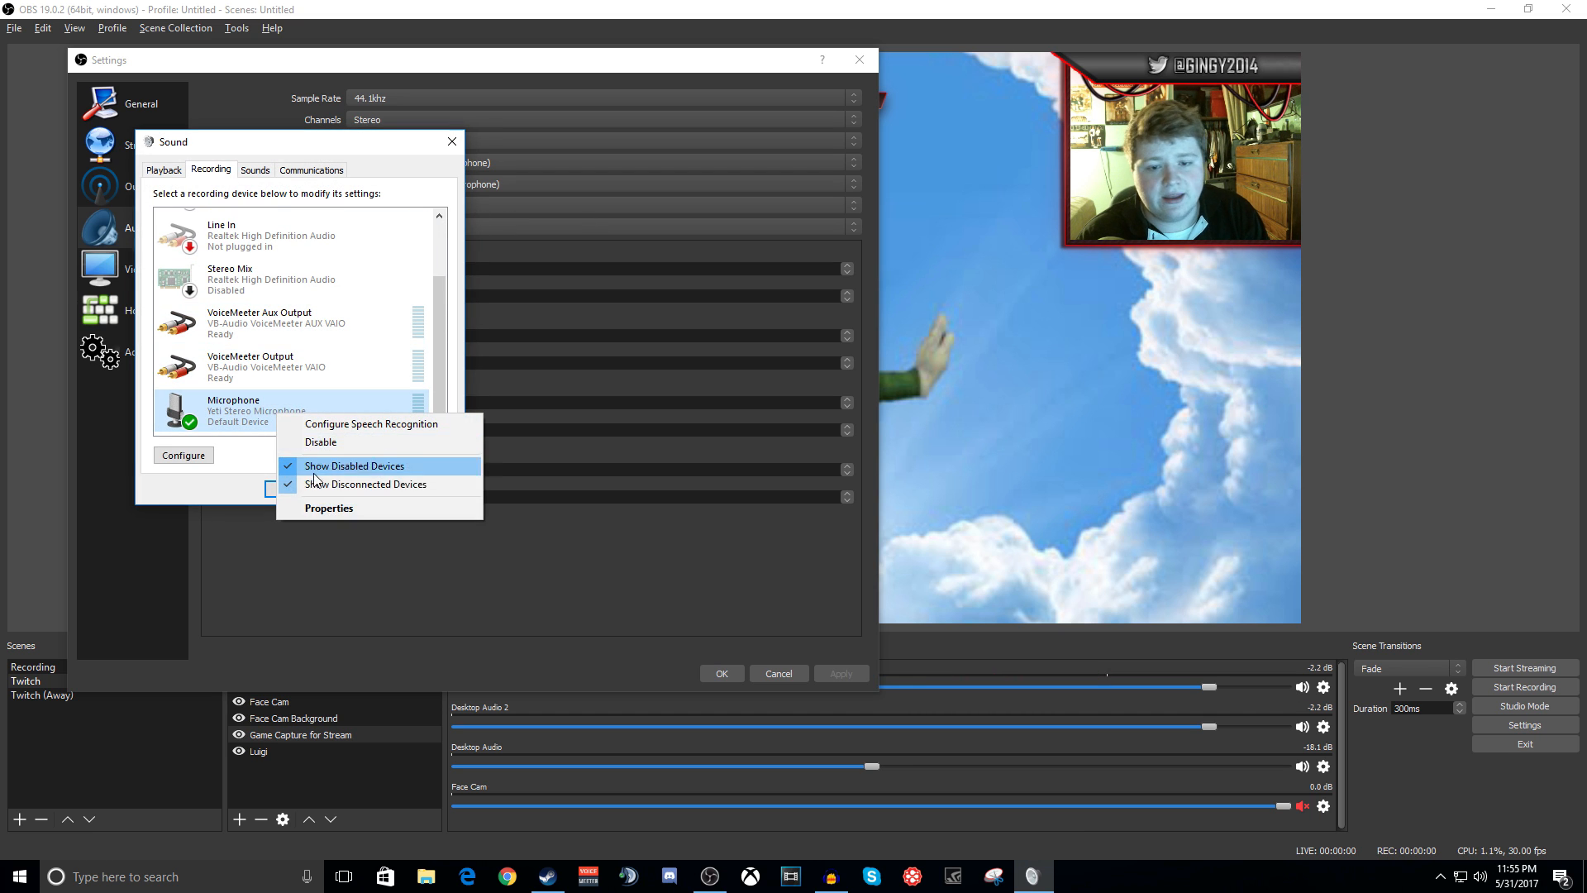
left_click(319, 508)
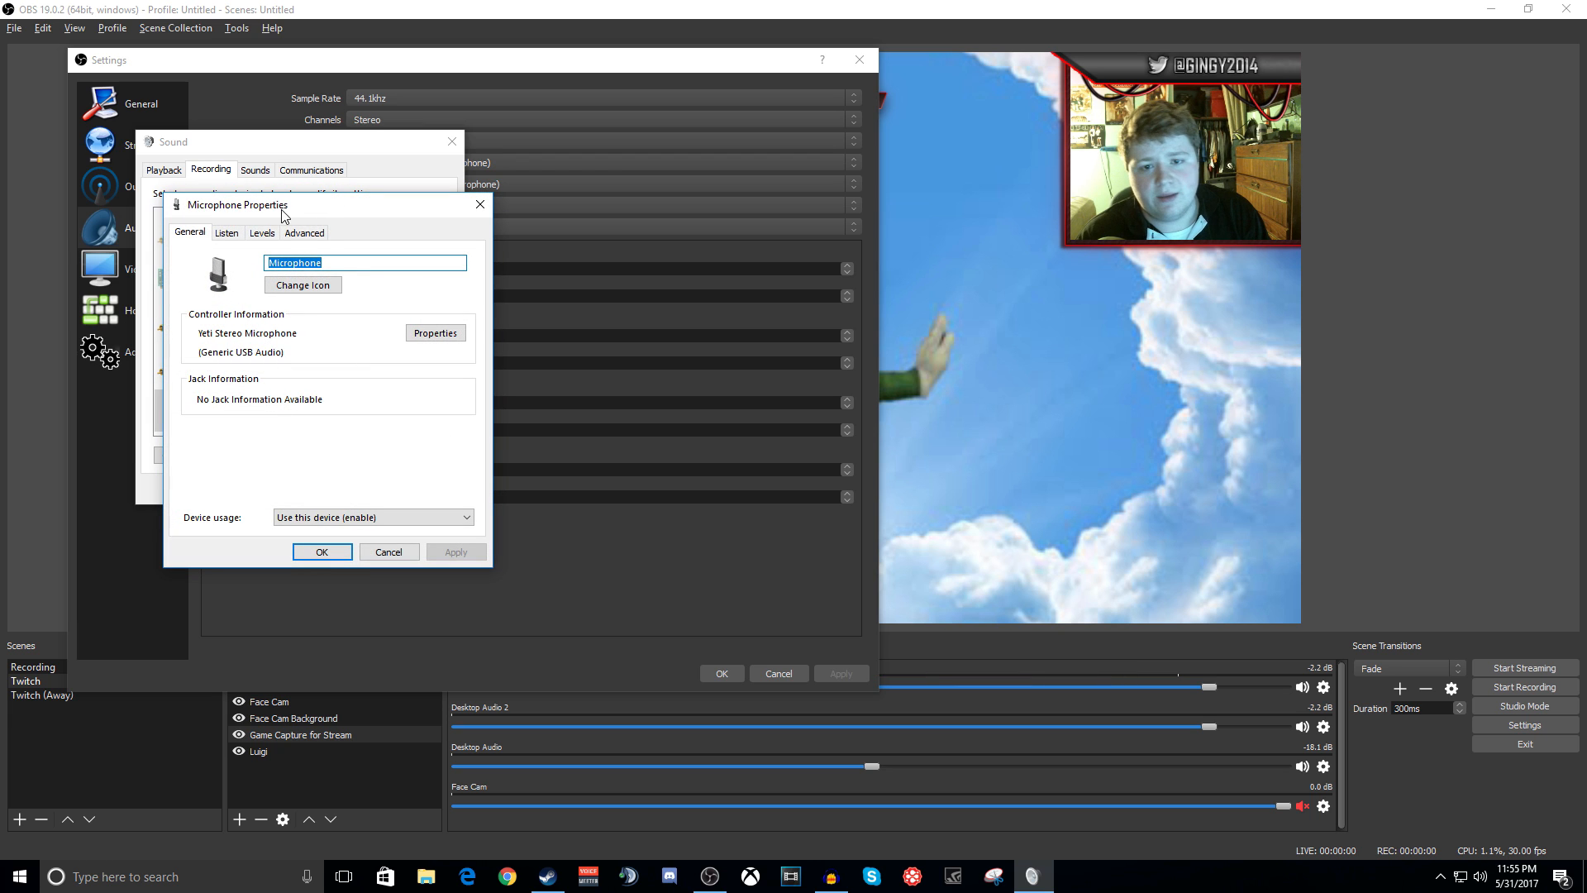
left_click(311, 235)
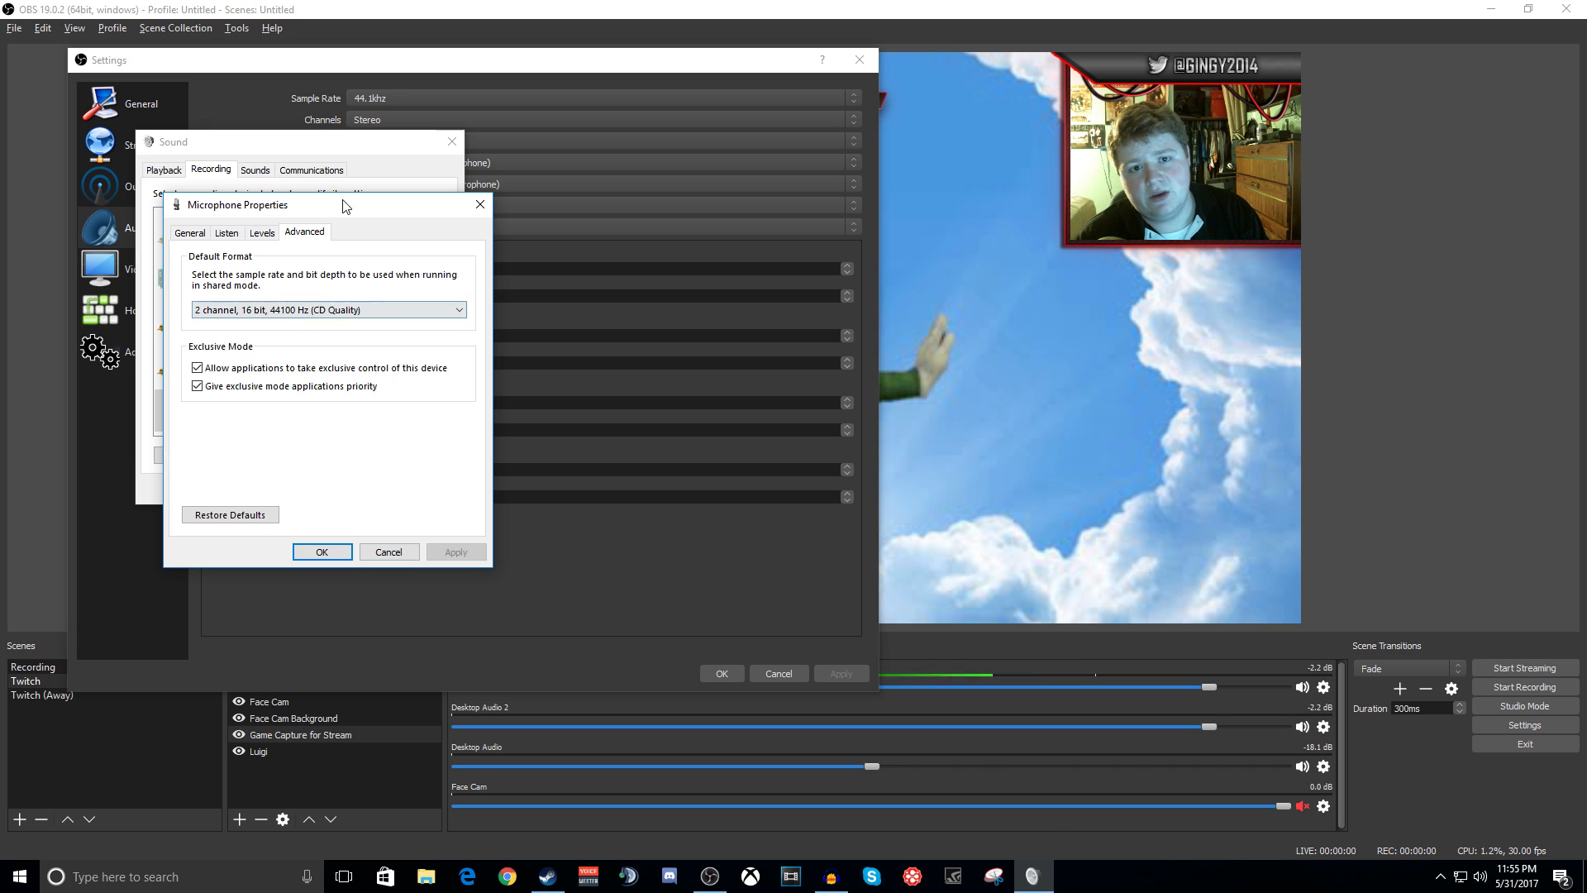
left_click(479, 206)
left_click(452, 141)
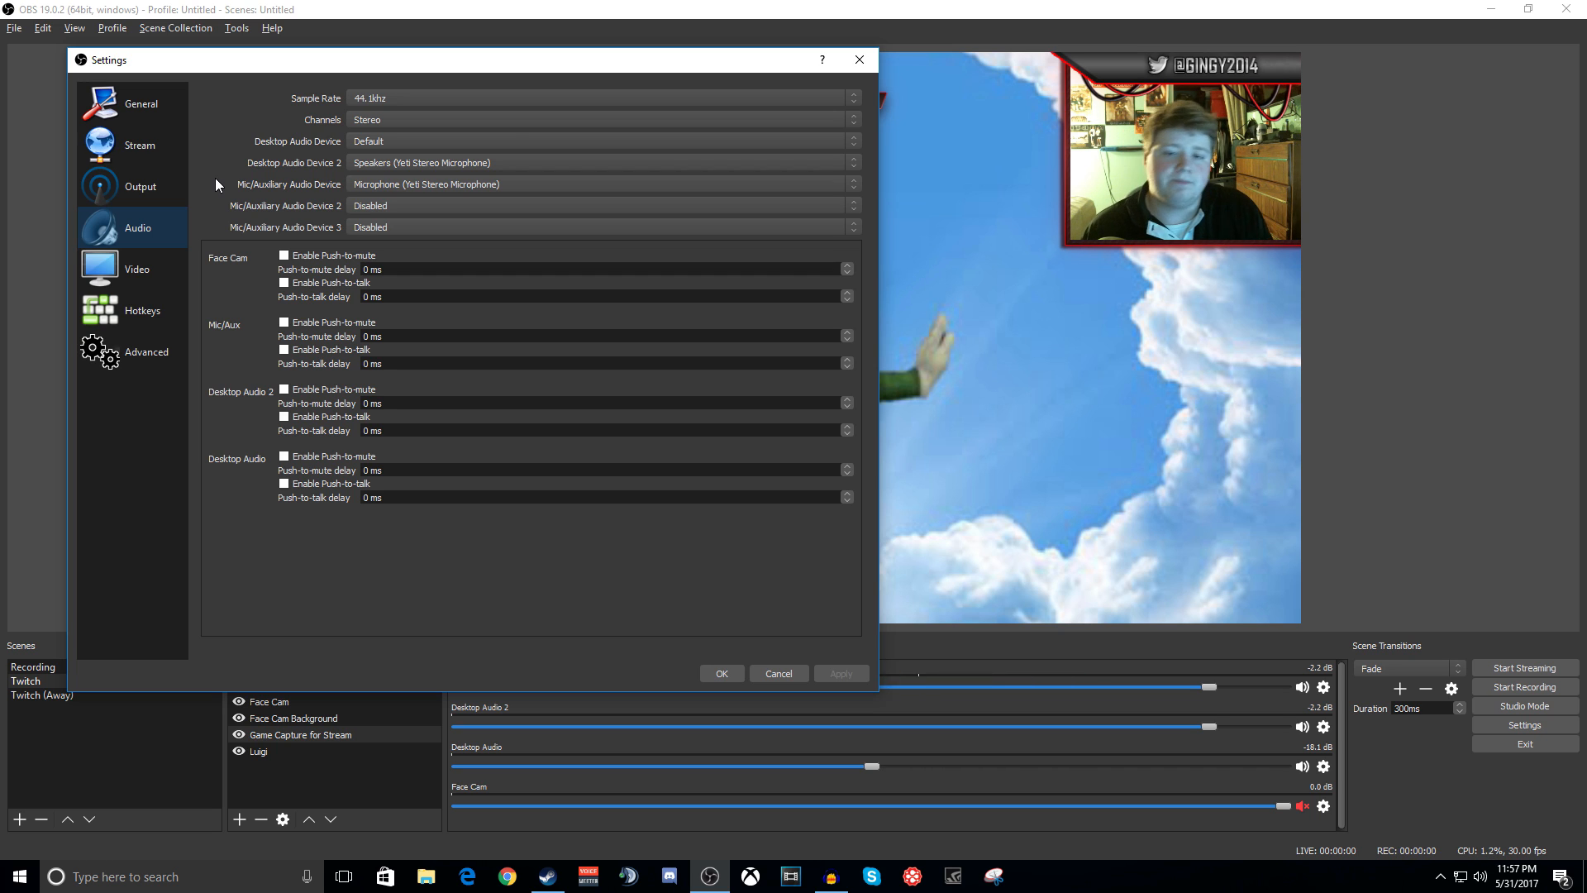
Step: Review the video resolution and frame rate settings, as well as the hotkey assignments
left_click(132, 268)
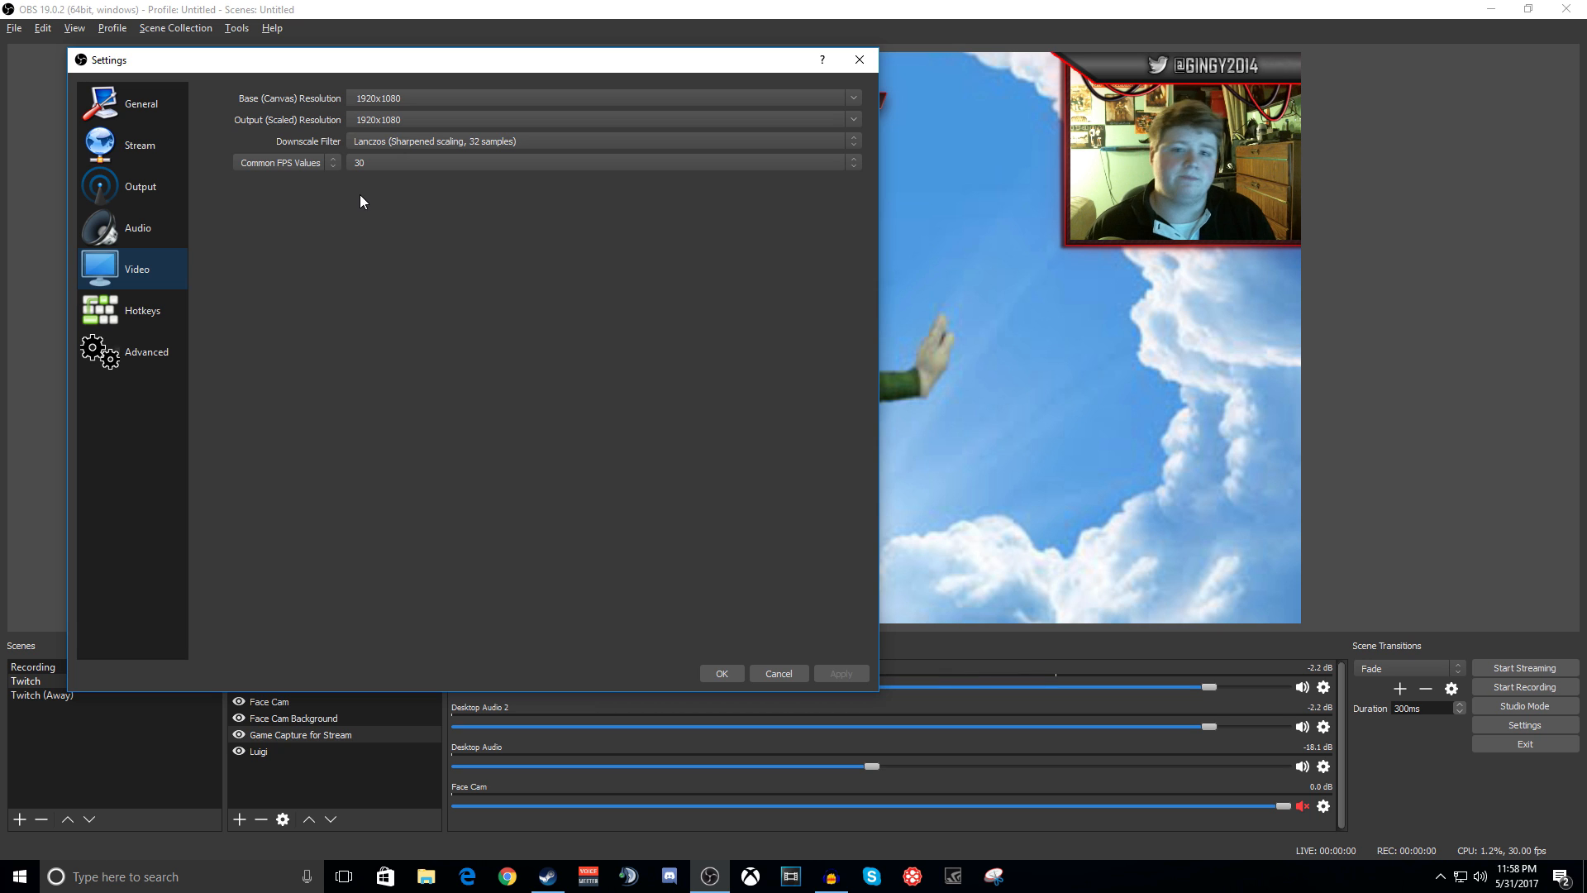
left_click(137, 314)
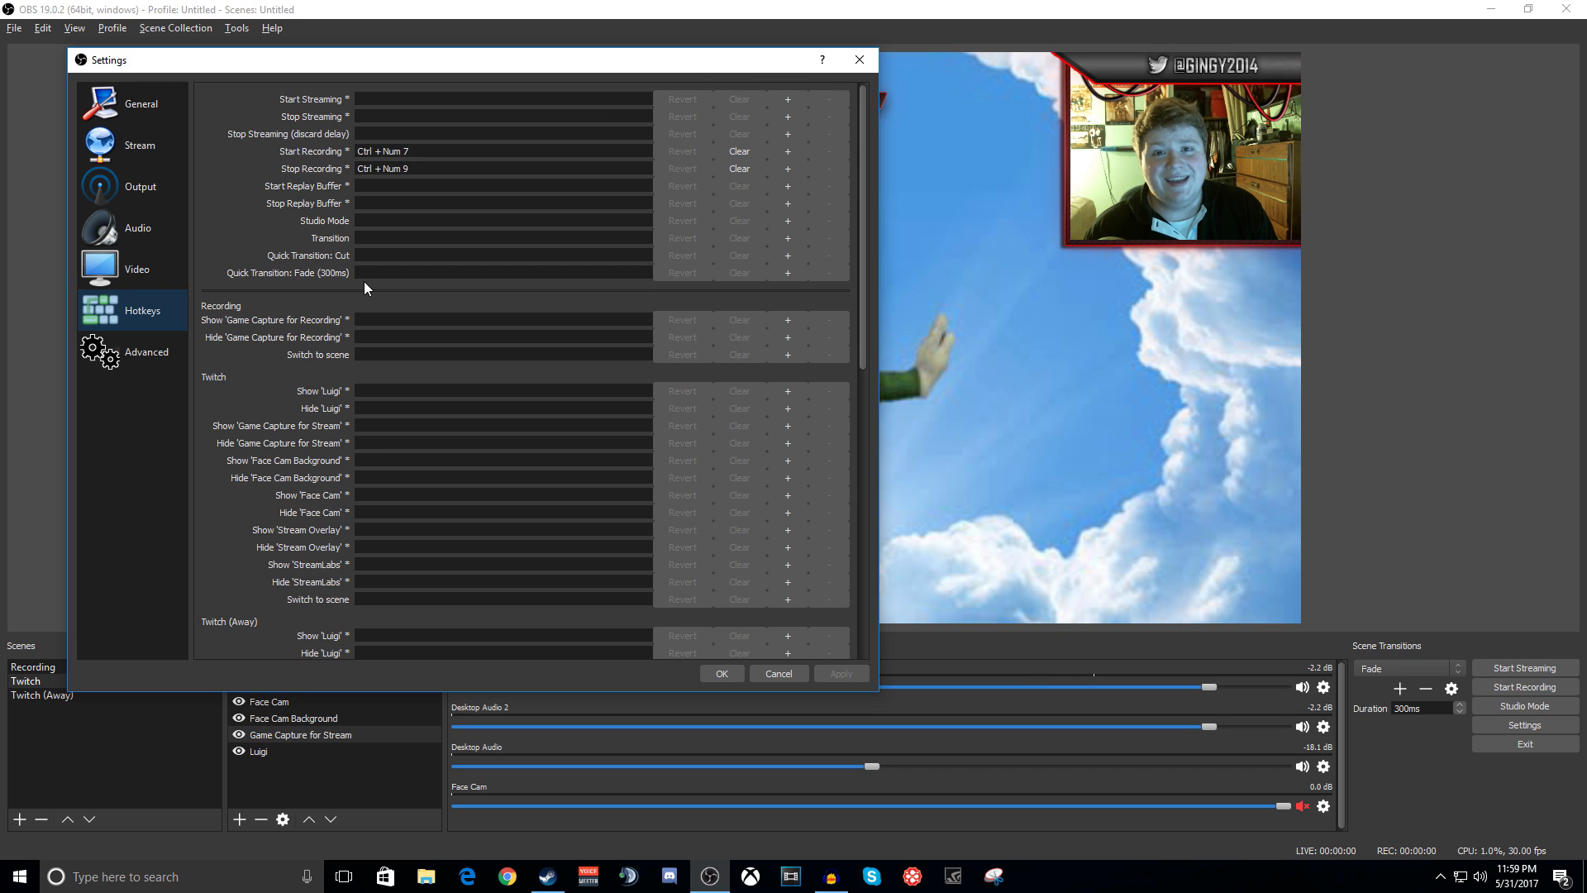
Step: Set the process priority to Above Normal in the advanced settings
left_click(124, 351)
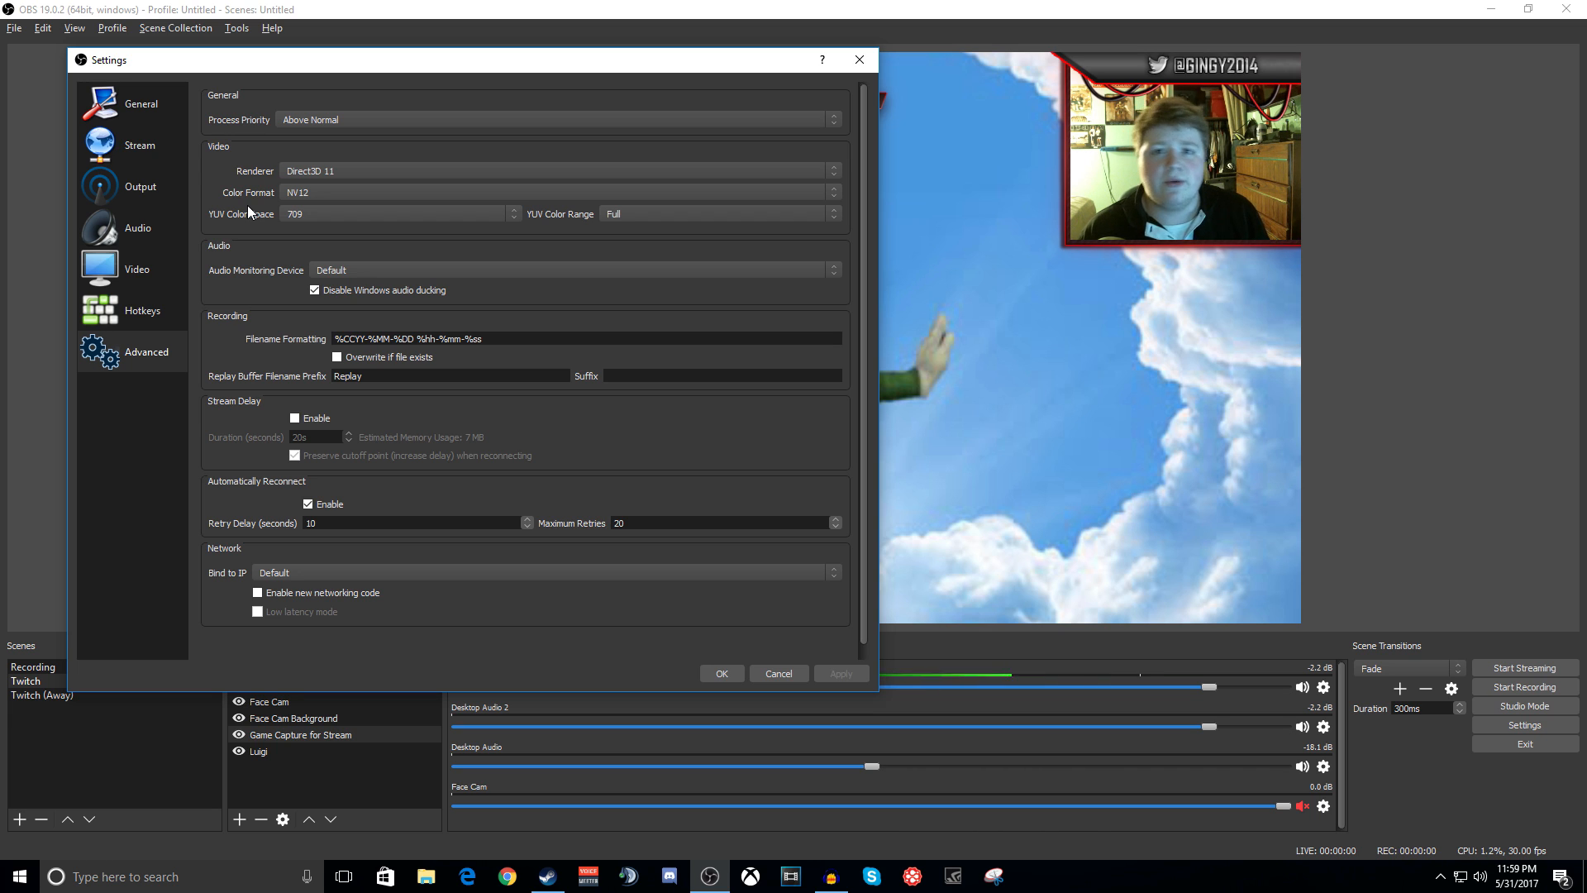
left_click(315, 120)
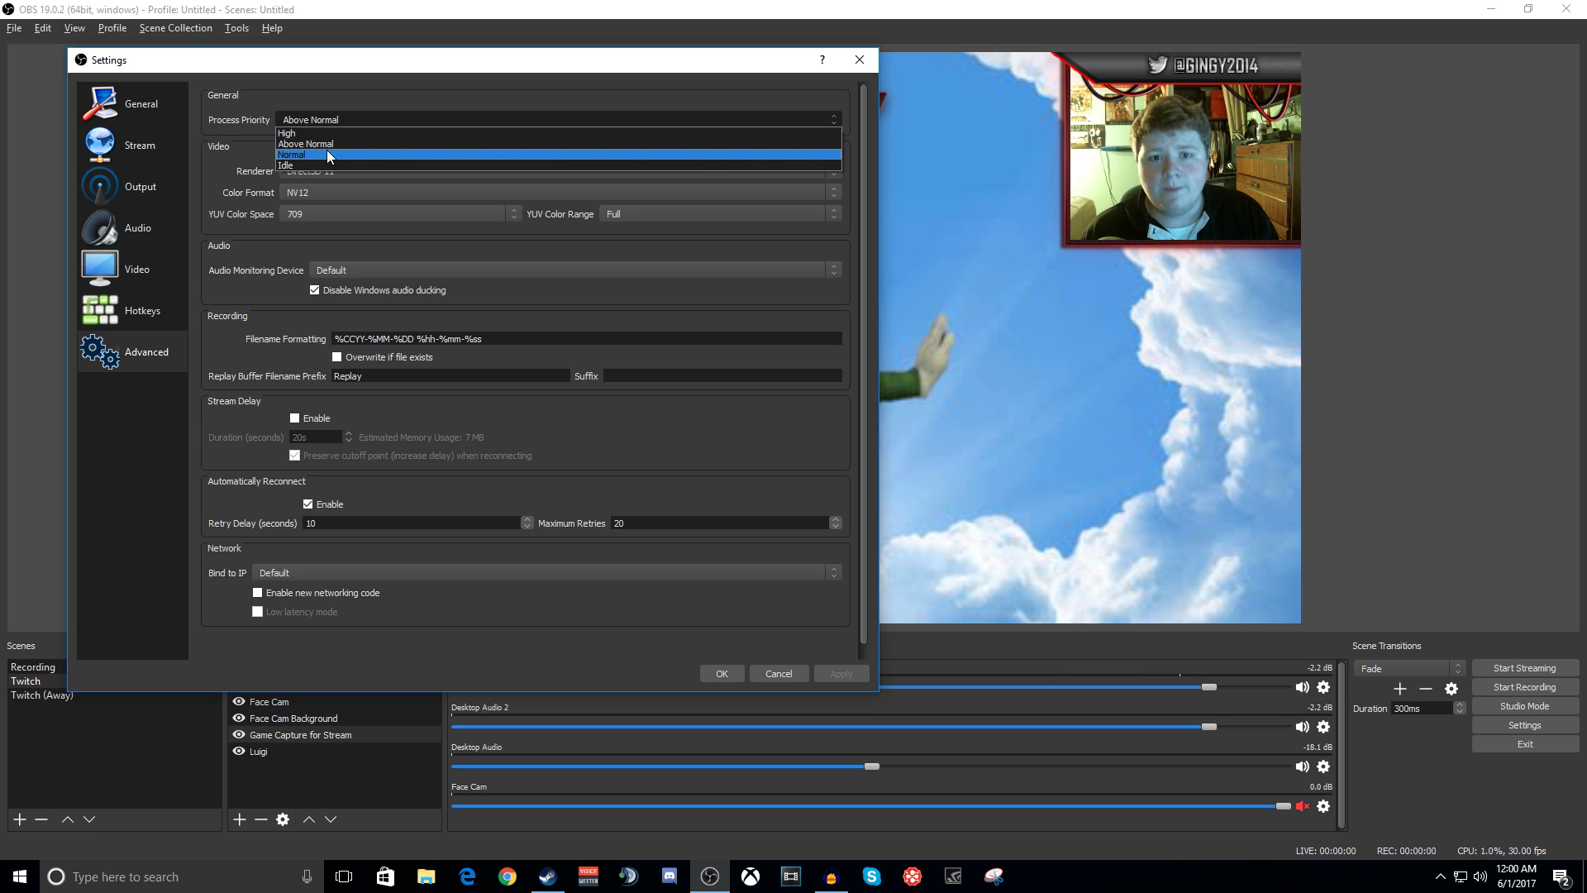
left_click(348, 144)
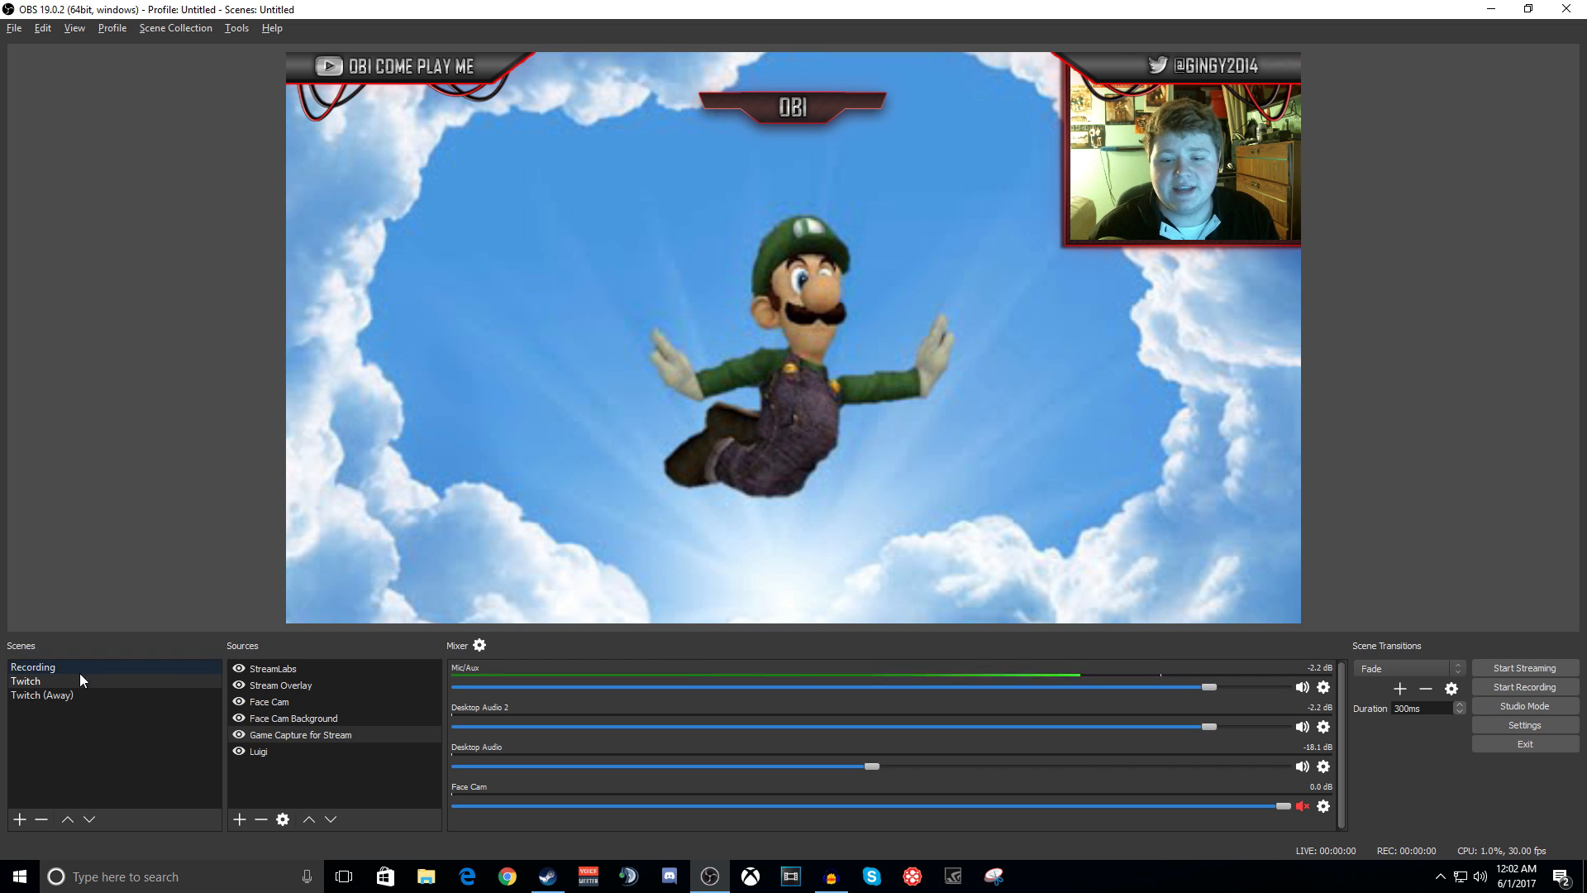
Step: View the sources of the Recording scene, return to the Twitch scene and clear the source selection
left_click(33, 668)
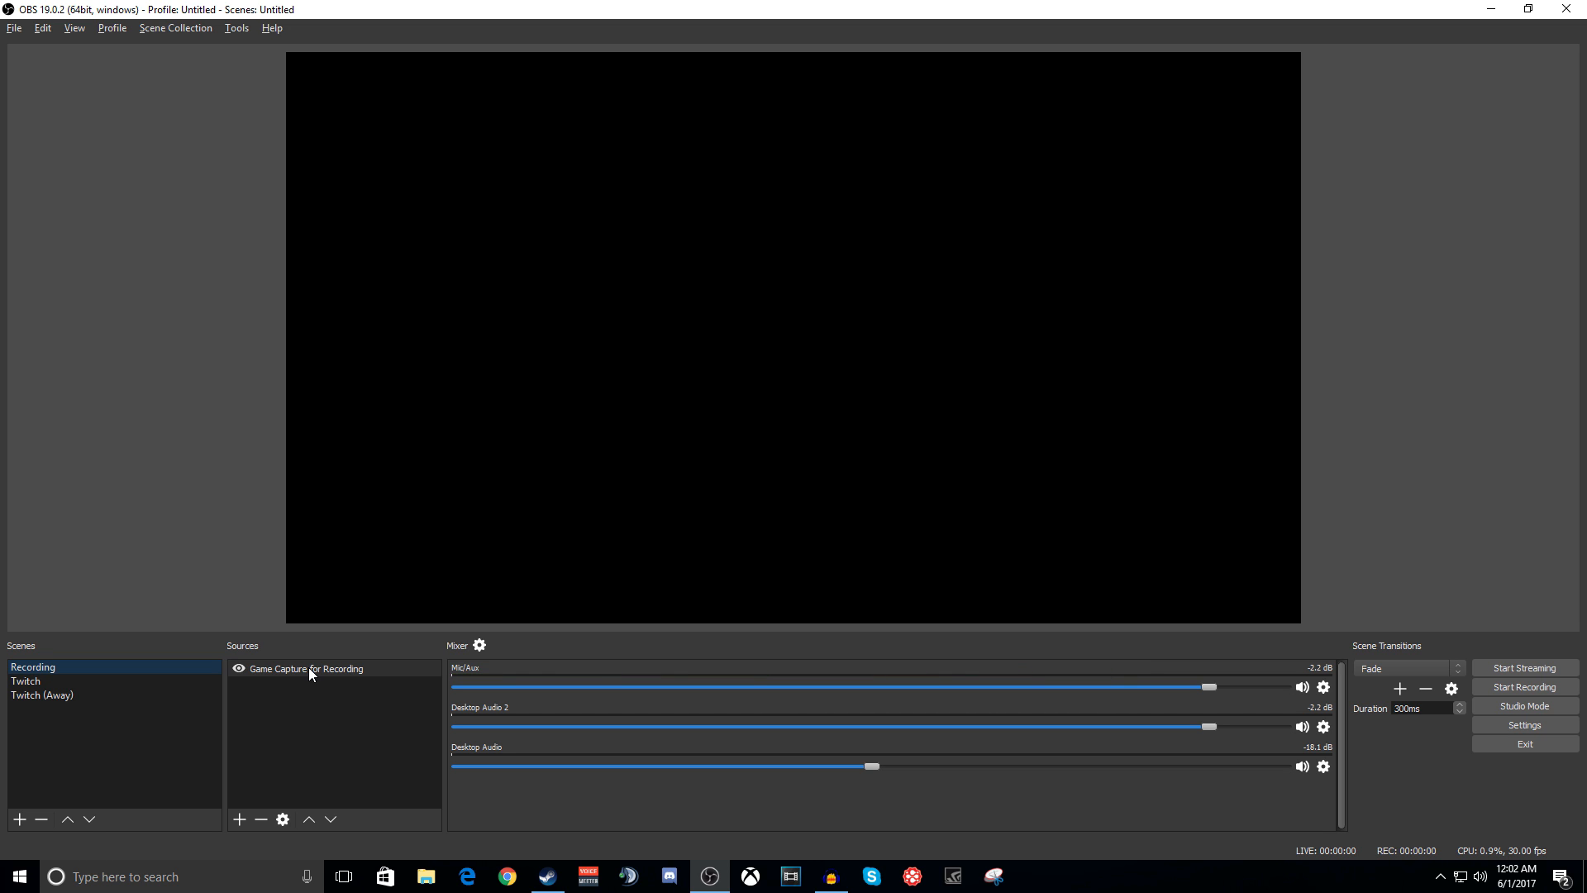
left_click(29, 684)
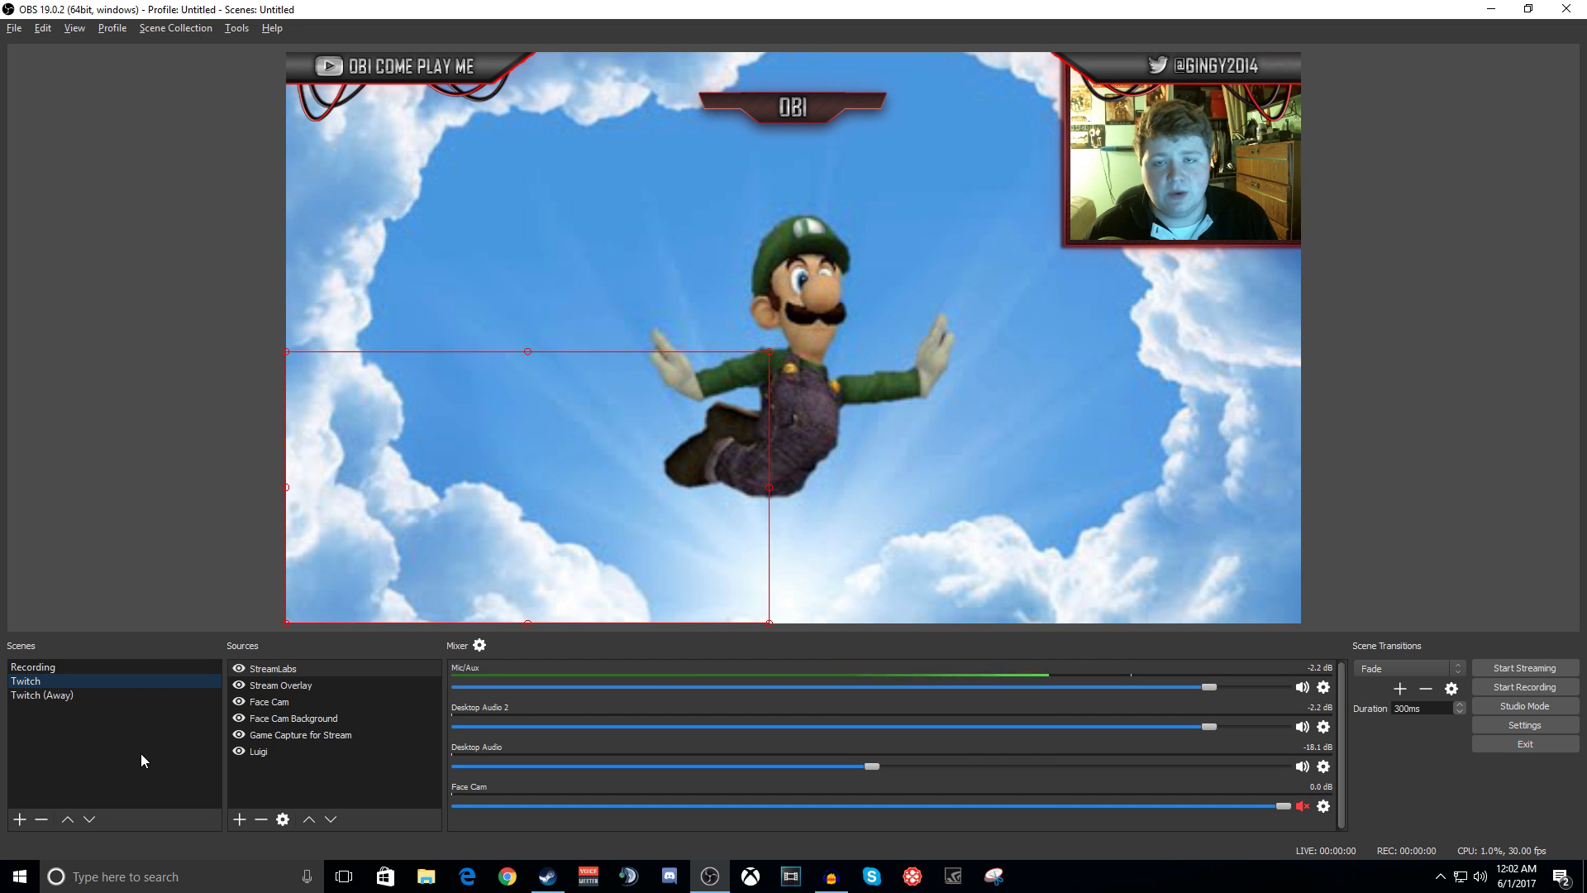
left_click(135, 373)
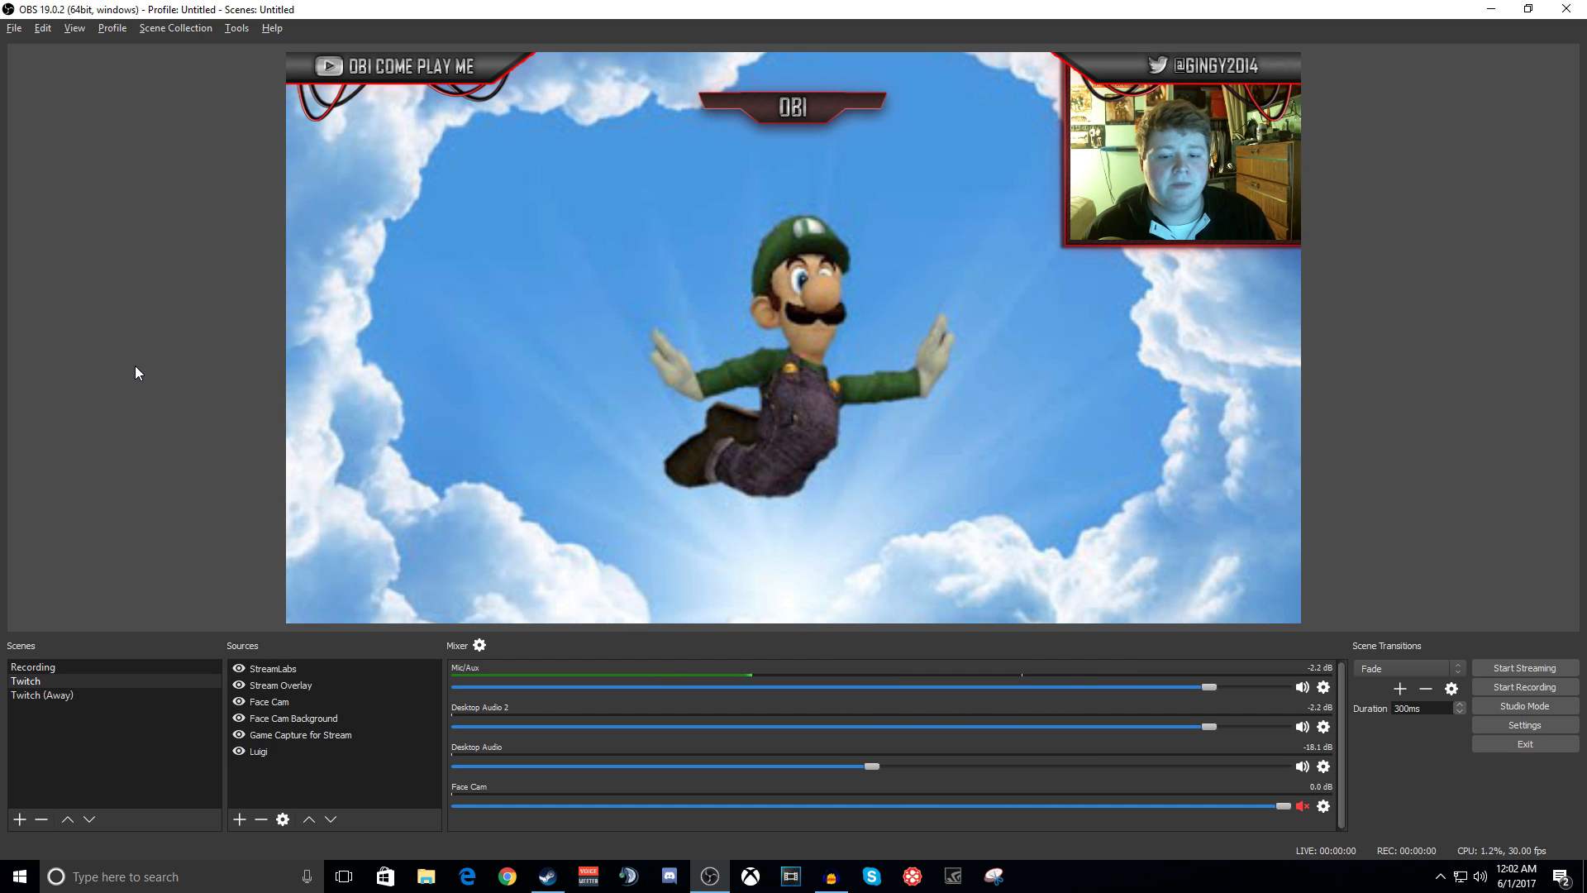
Step: Examine the extent of each Twitch scene source in the preview, from StreamLabs down to Luigi
left_click(281, 668)
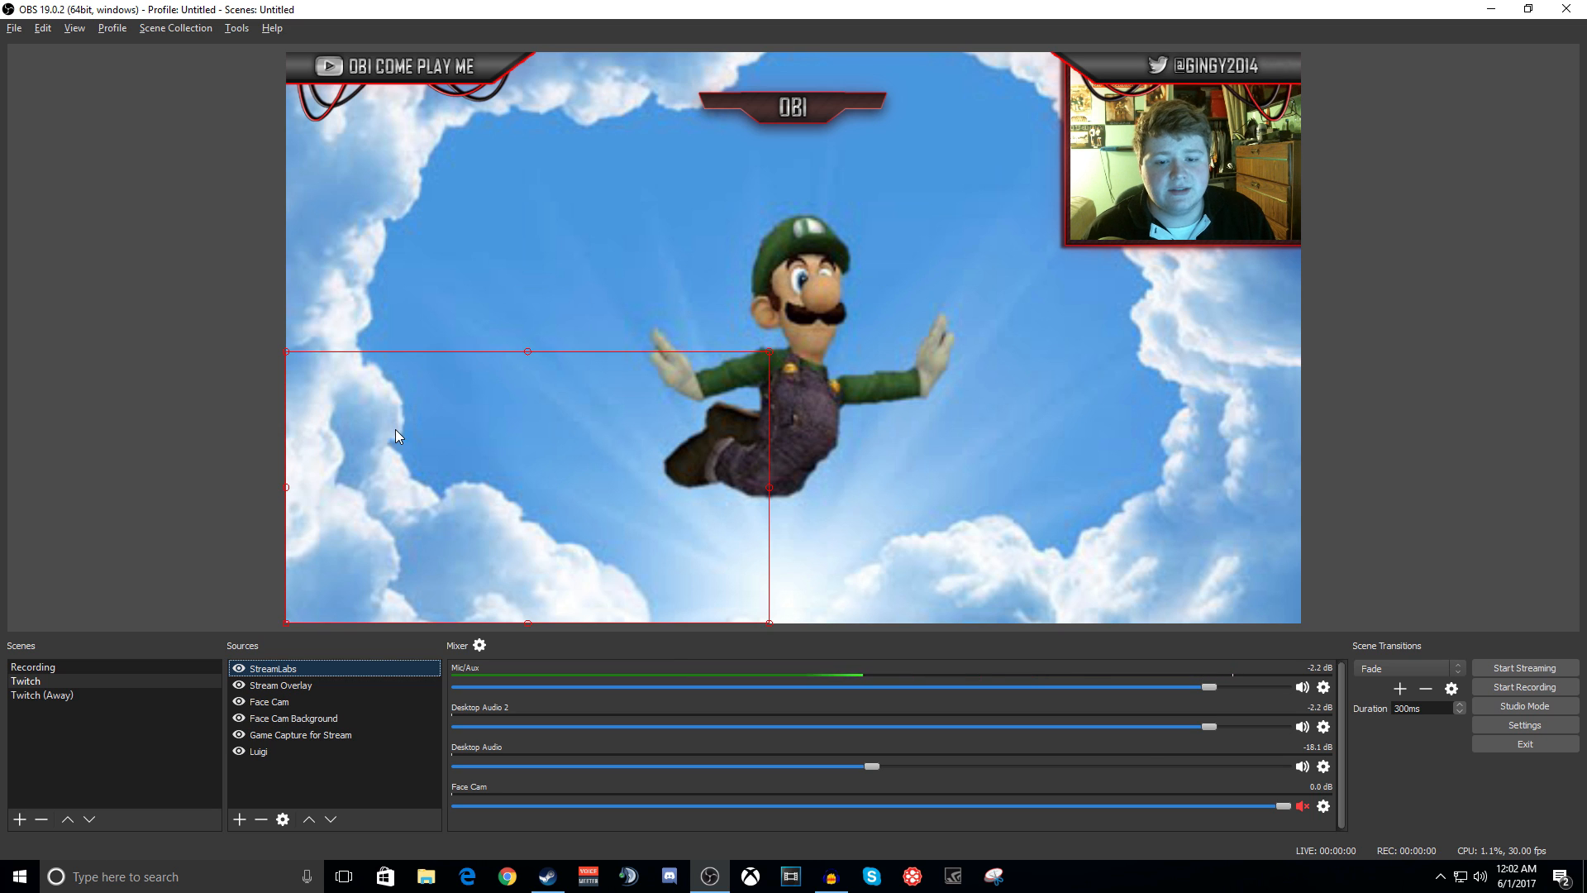
left_click(290, 685)
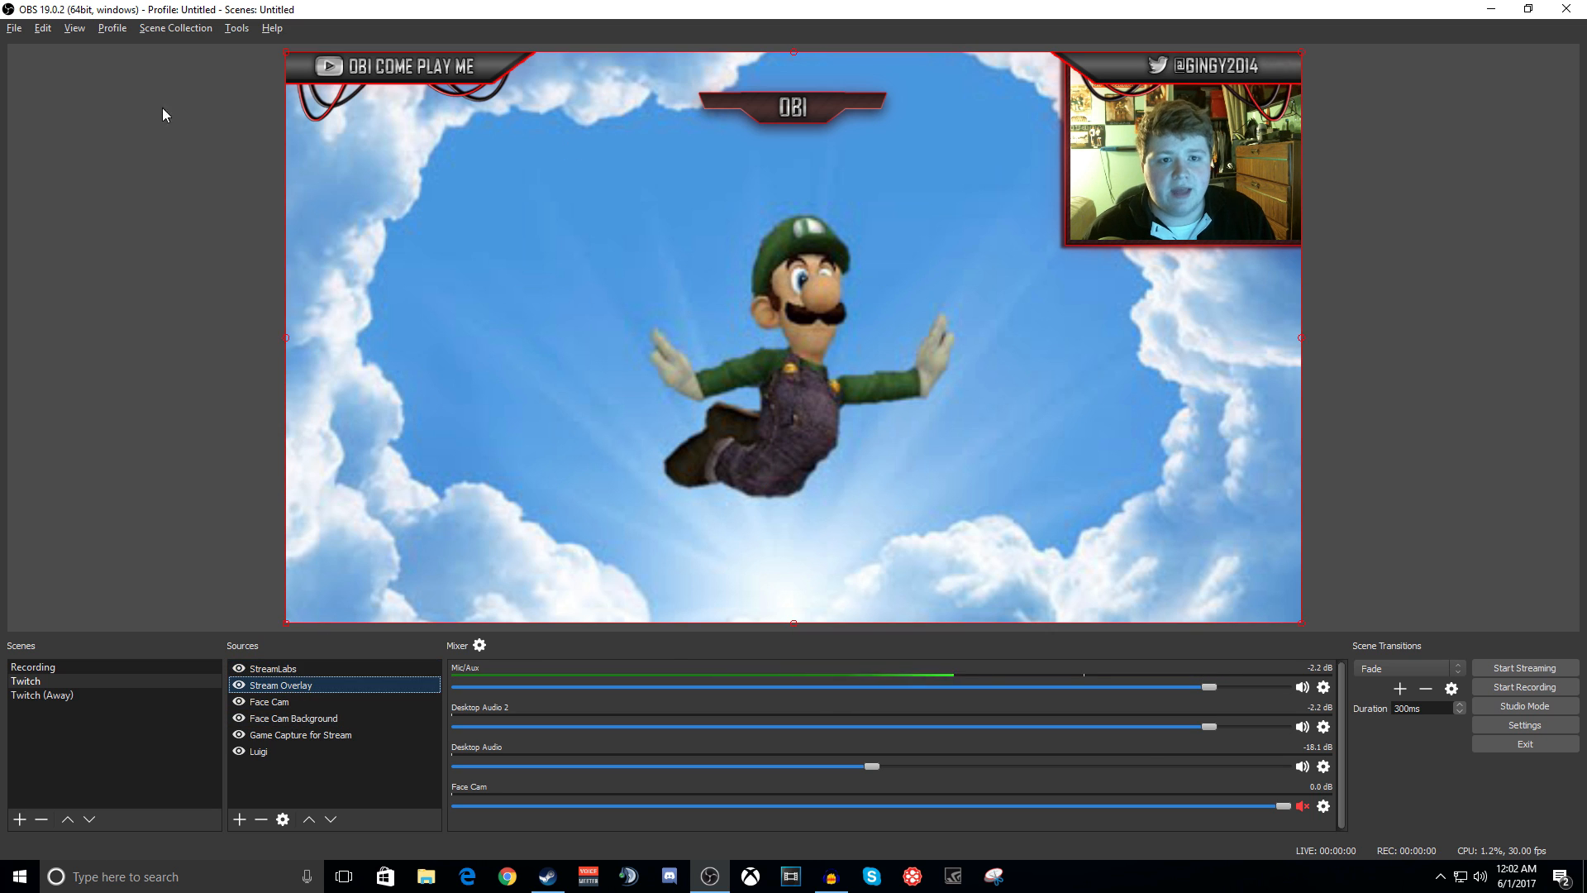
left_click(271, 701)
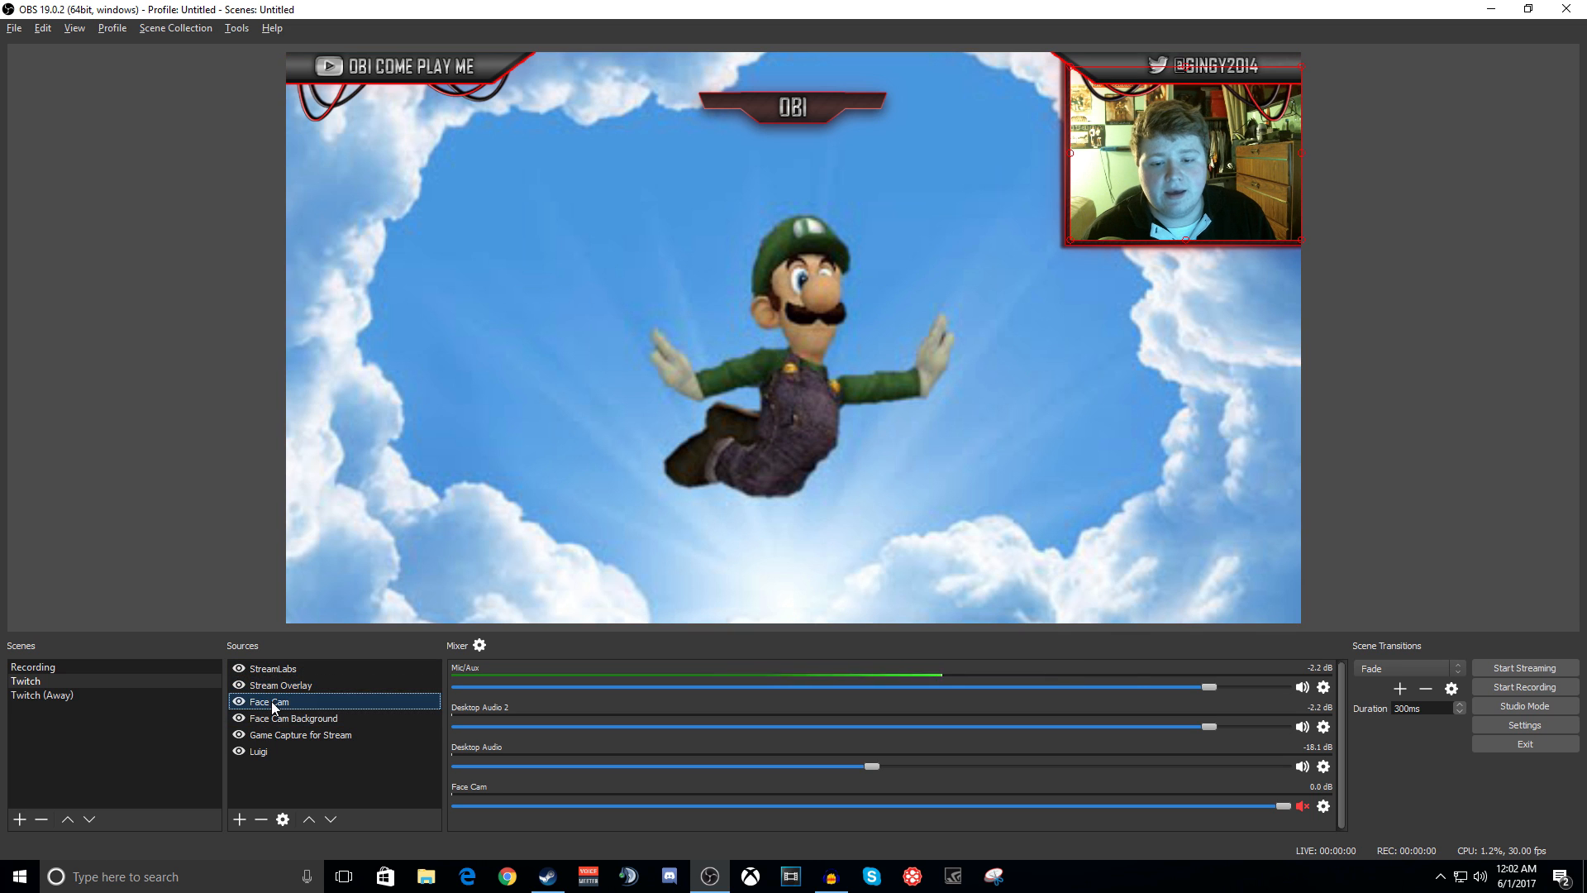
left_click(280, 721)
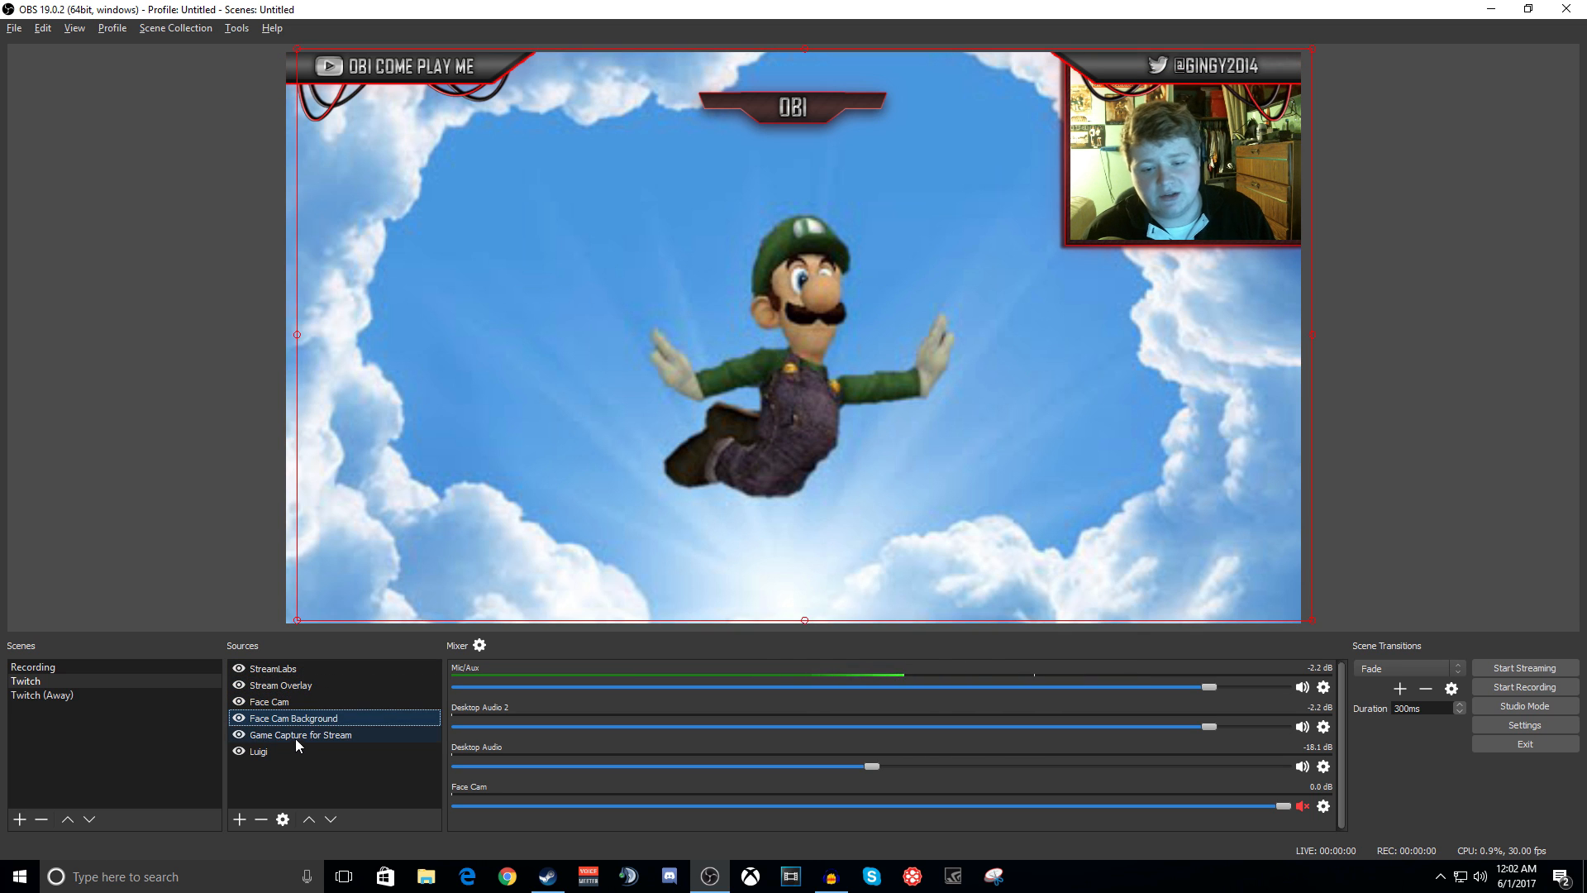
left_click(285, 734)
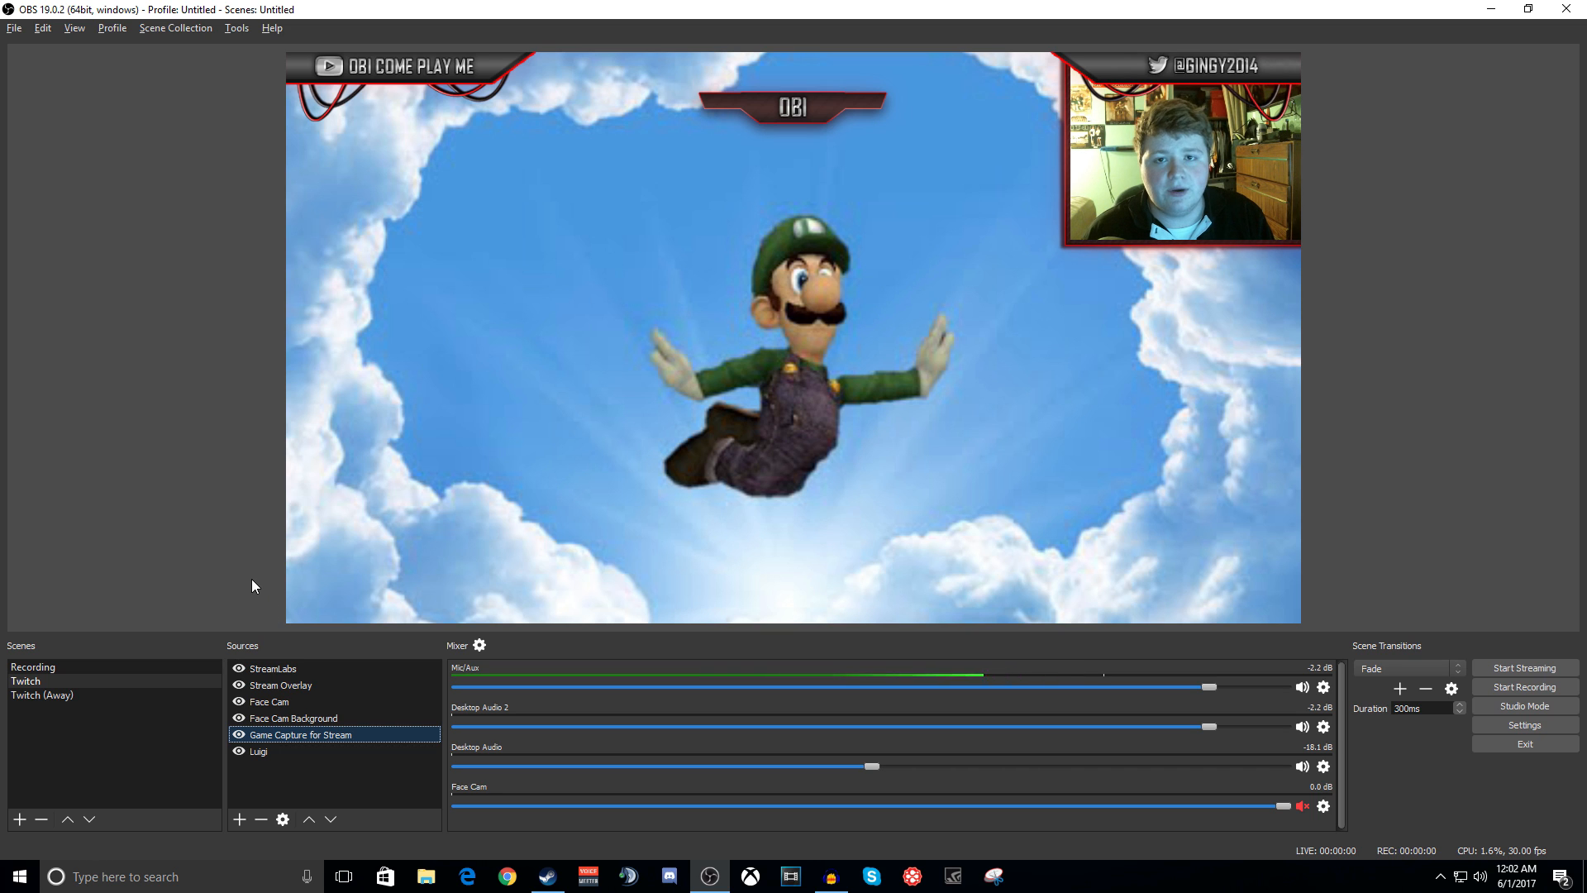
left_click(254, 752)
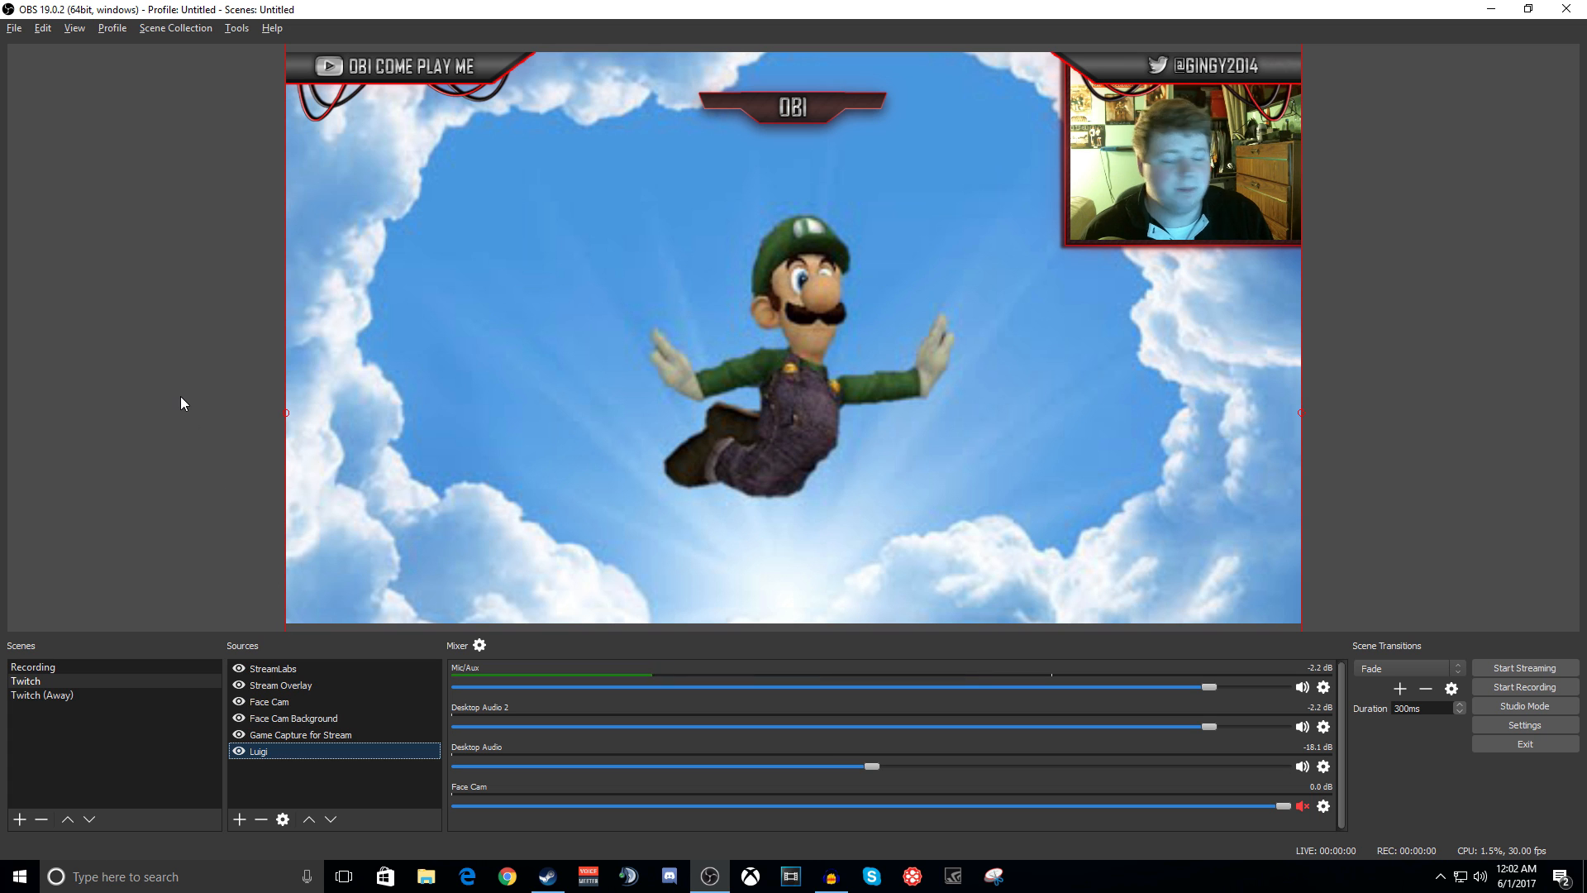
Step: Inspect the properties of the StreamLabs source and close them without changes
left_click(298, 668)
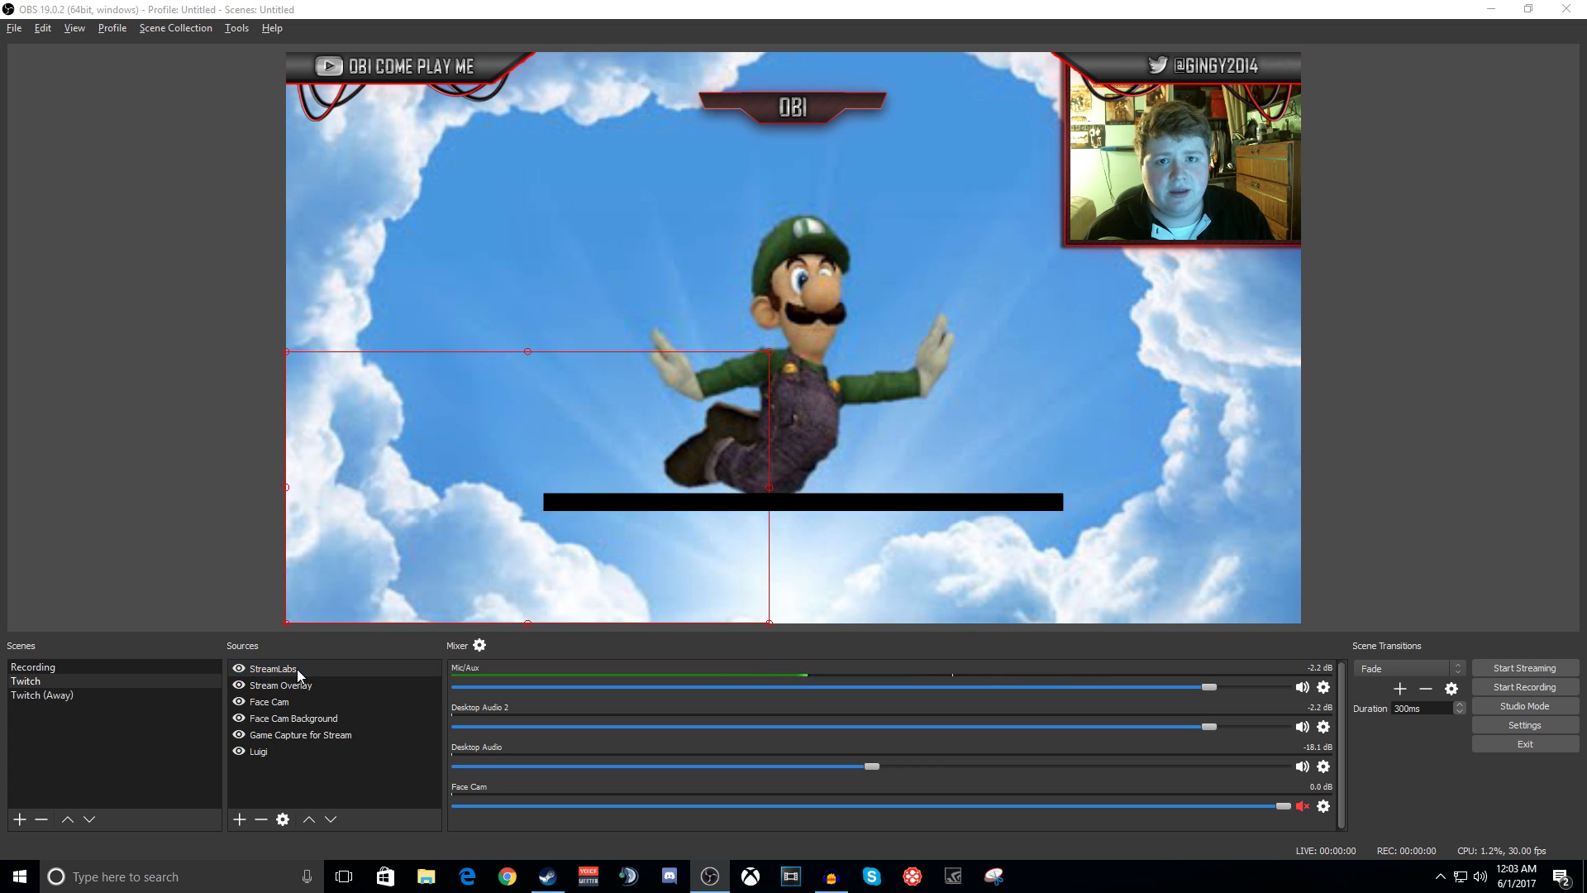
double_click(296, 668)
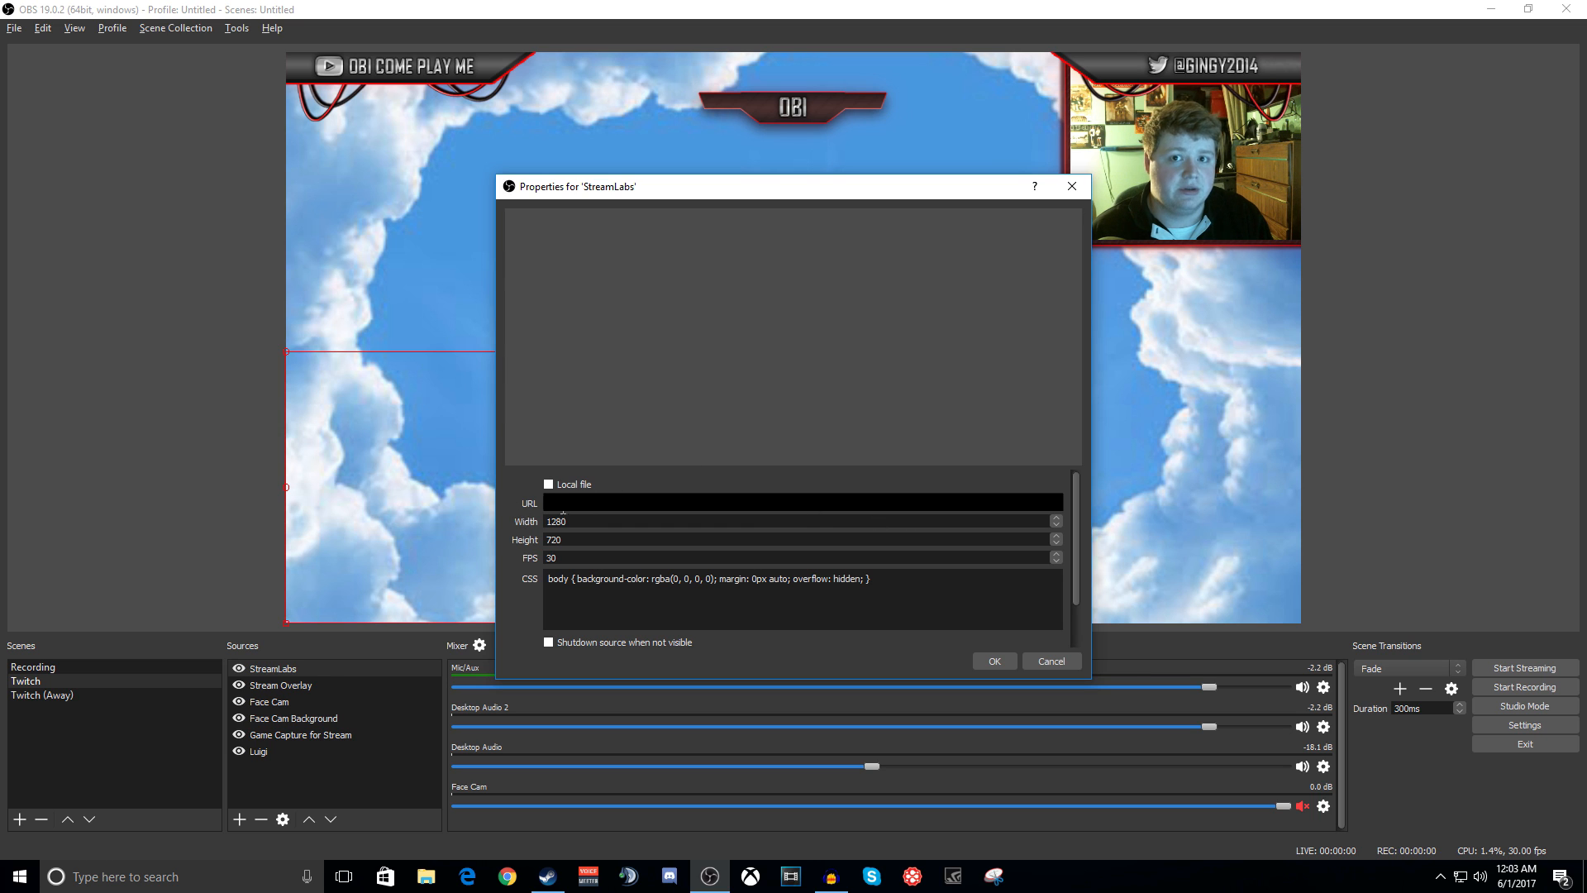
left_click(1073, 185)
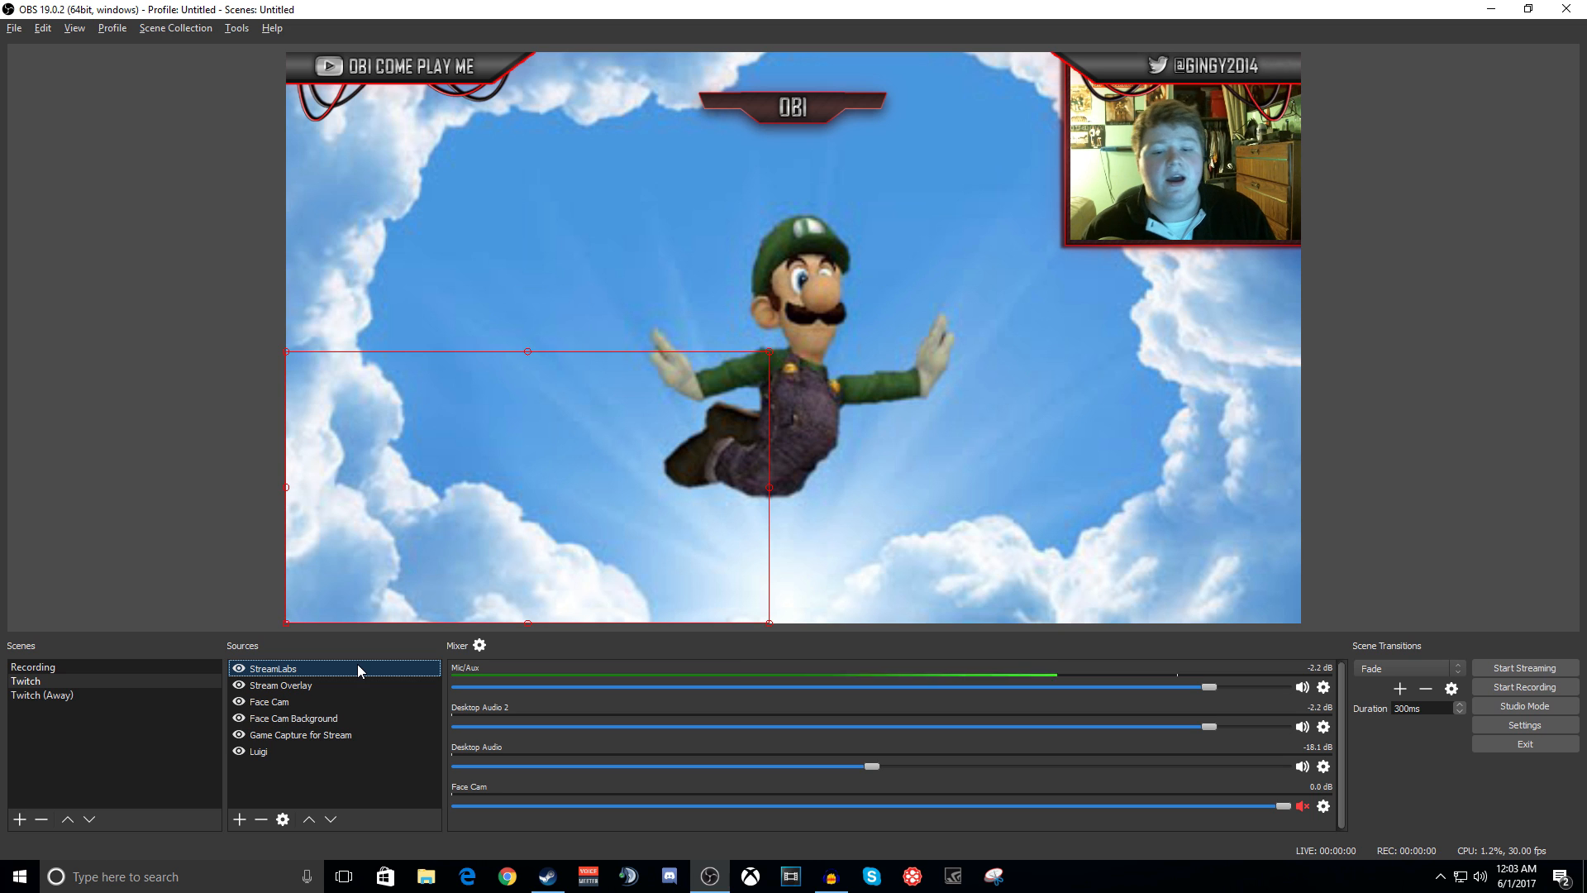
Step: Review the creation options for a new BrowserSource without adding one, and recheck the properties of the StreamLabs source
left_click(237, 823)
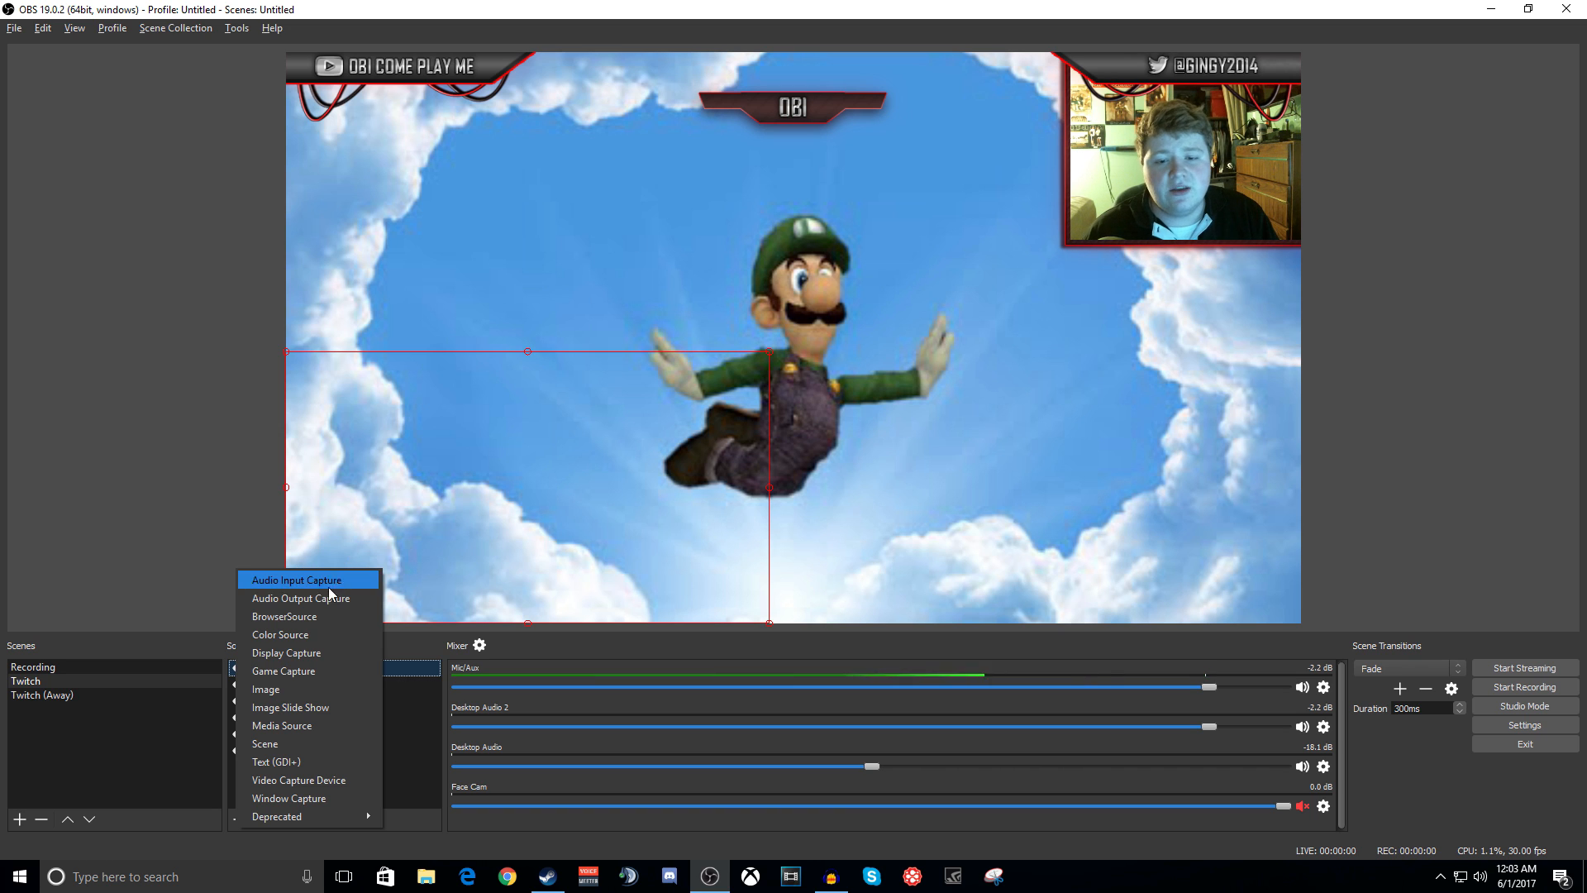
left_click(231, 778)
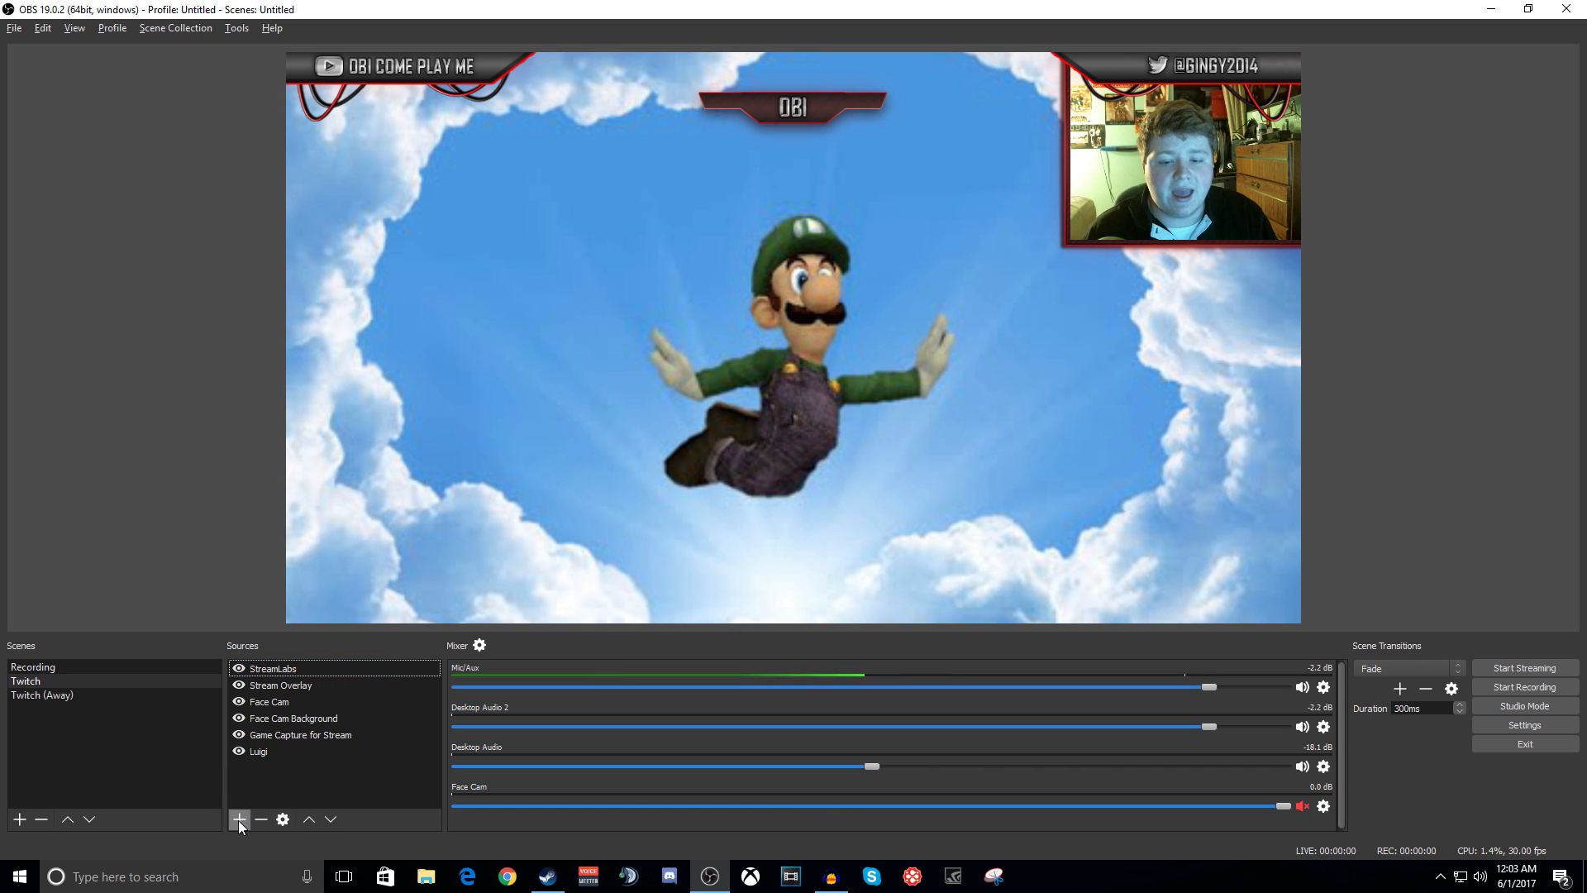
left_click(238, 820)
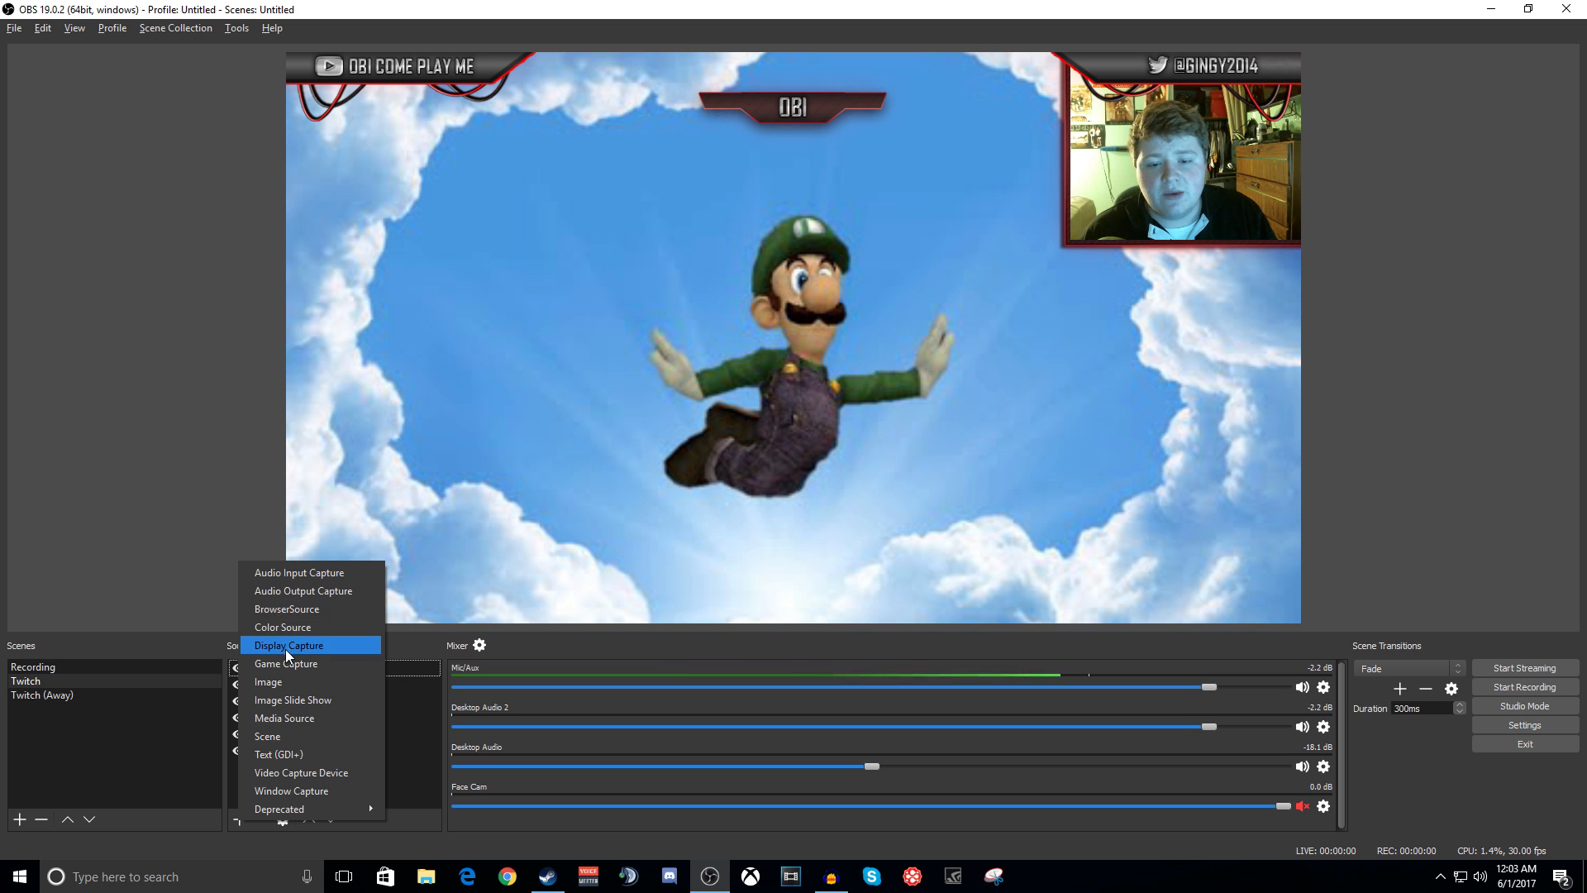
left_click(286, 610)
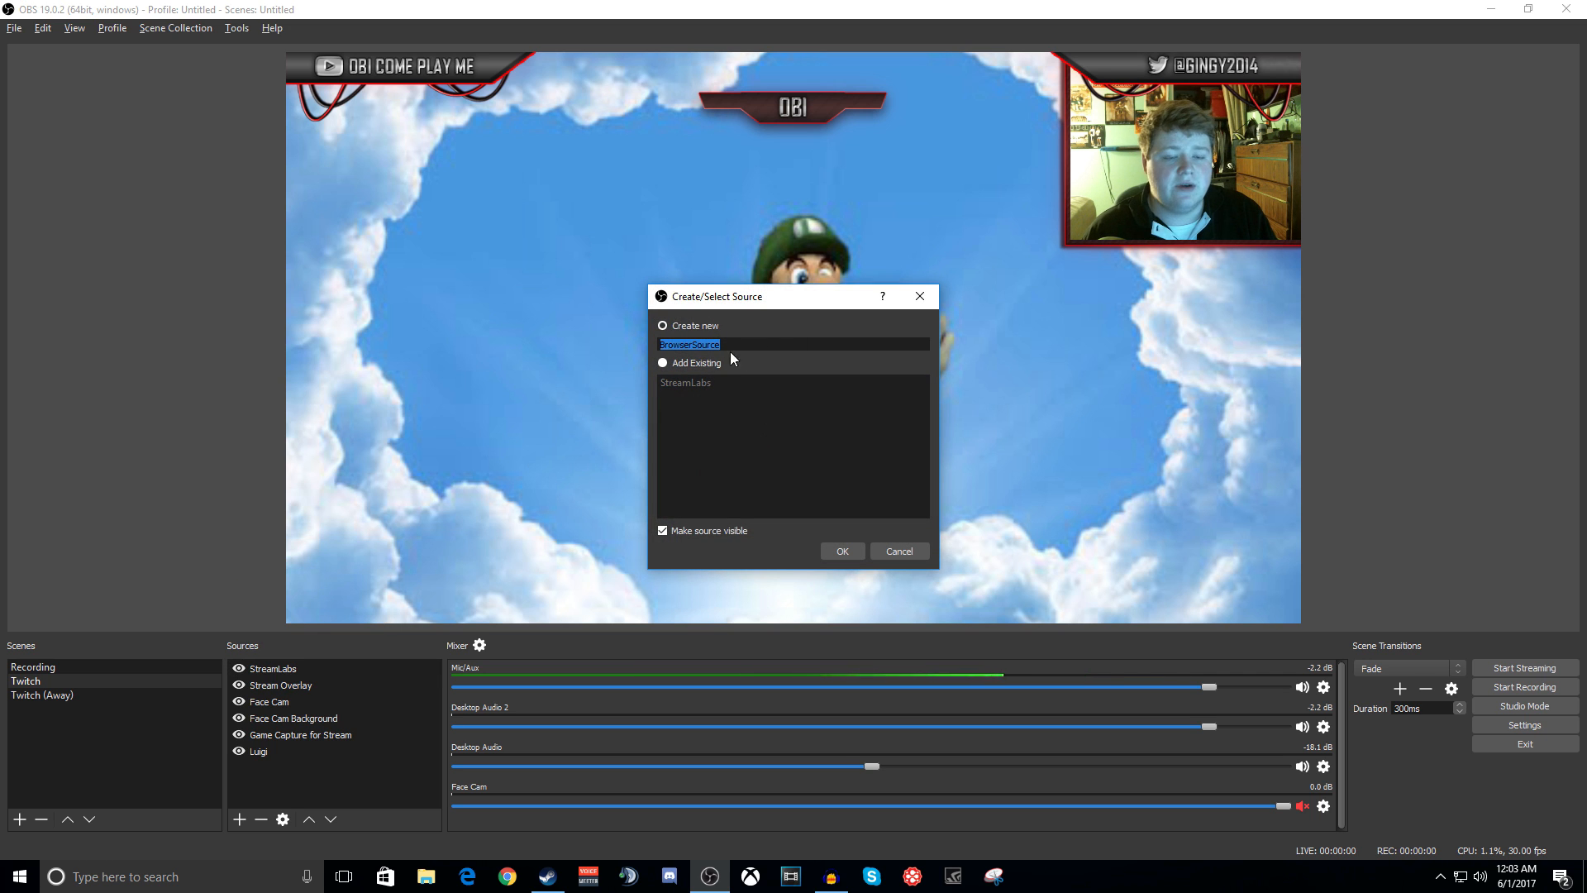
left_click(916, 297)
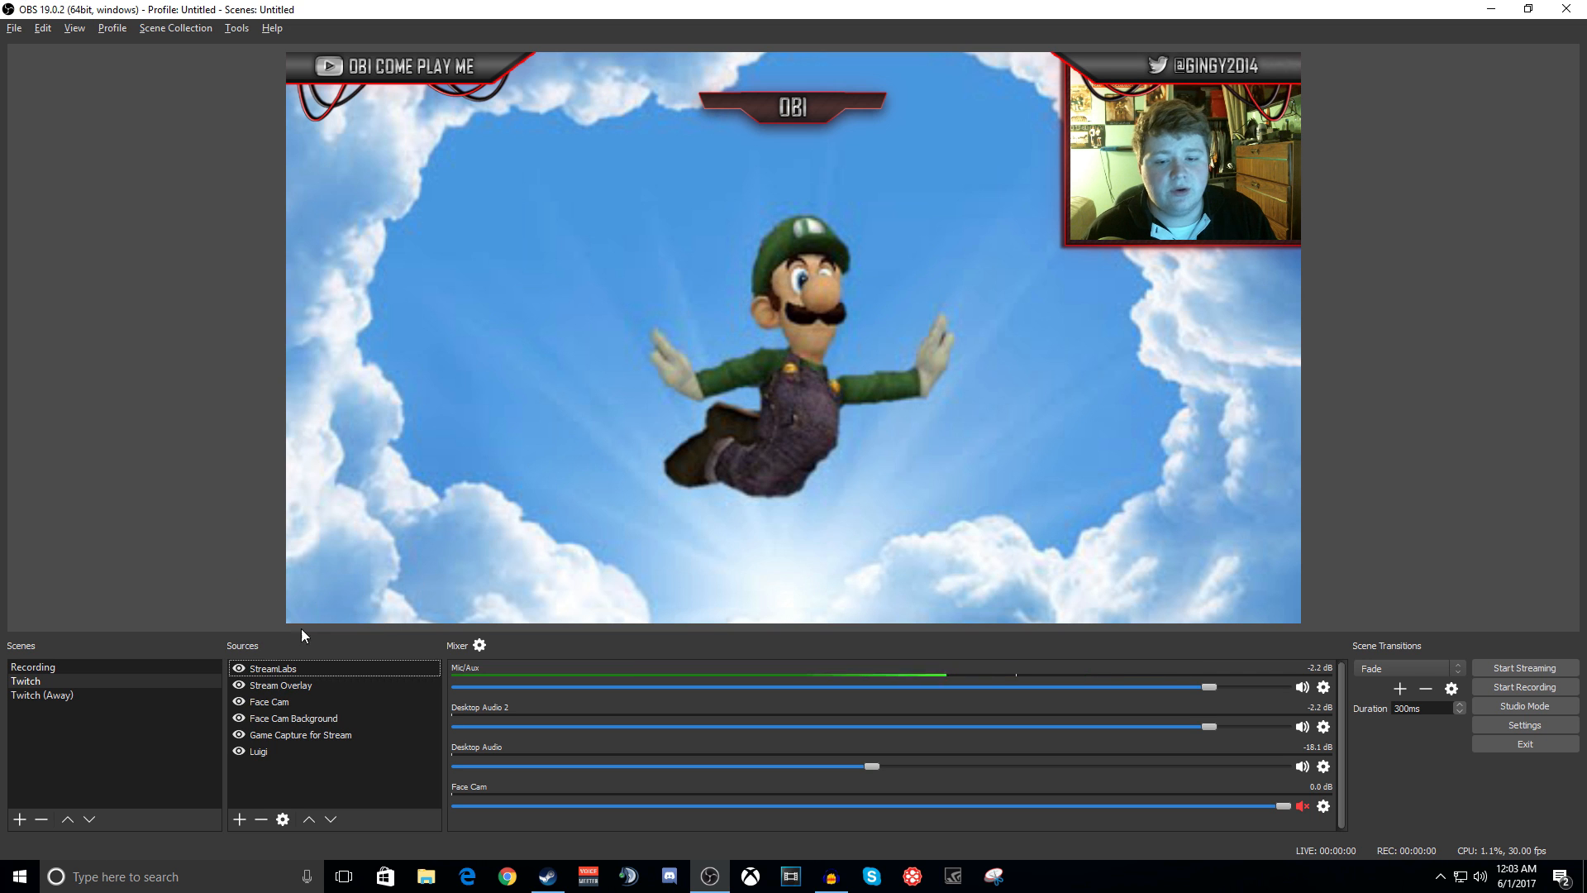
double_click(273, 673)
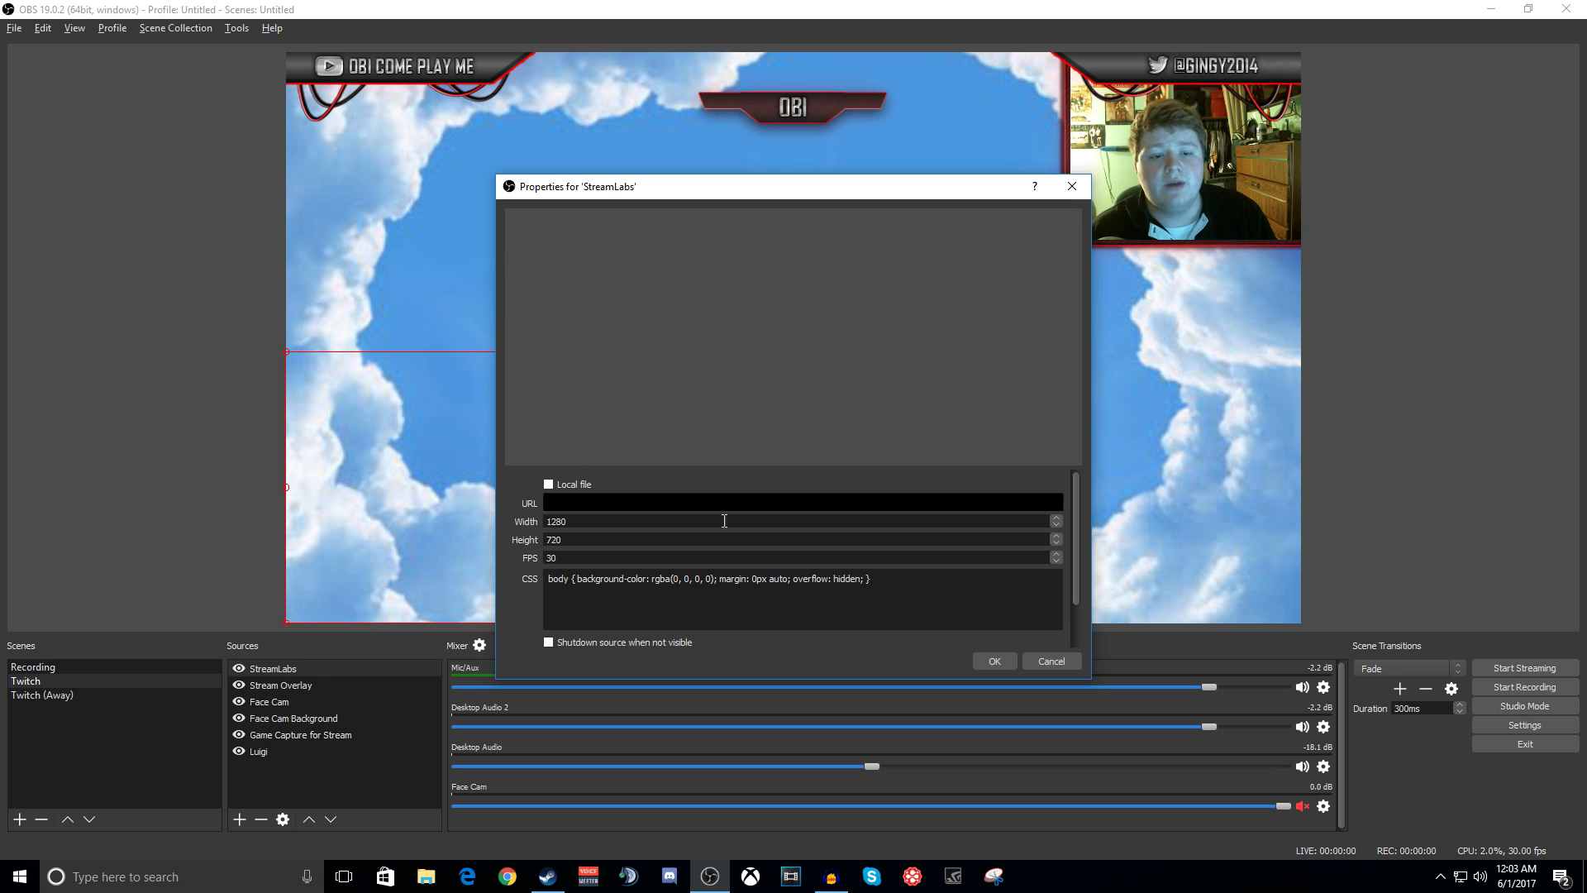
left_click(1072, 186)
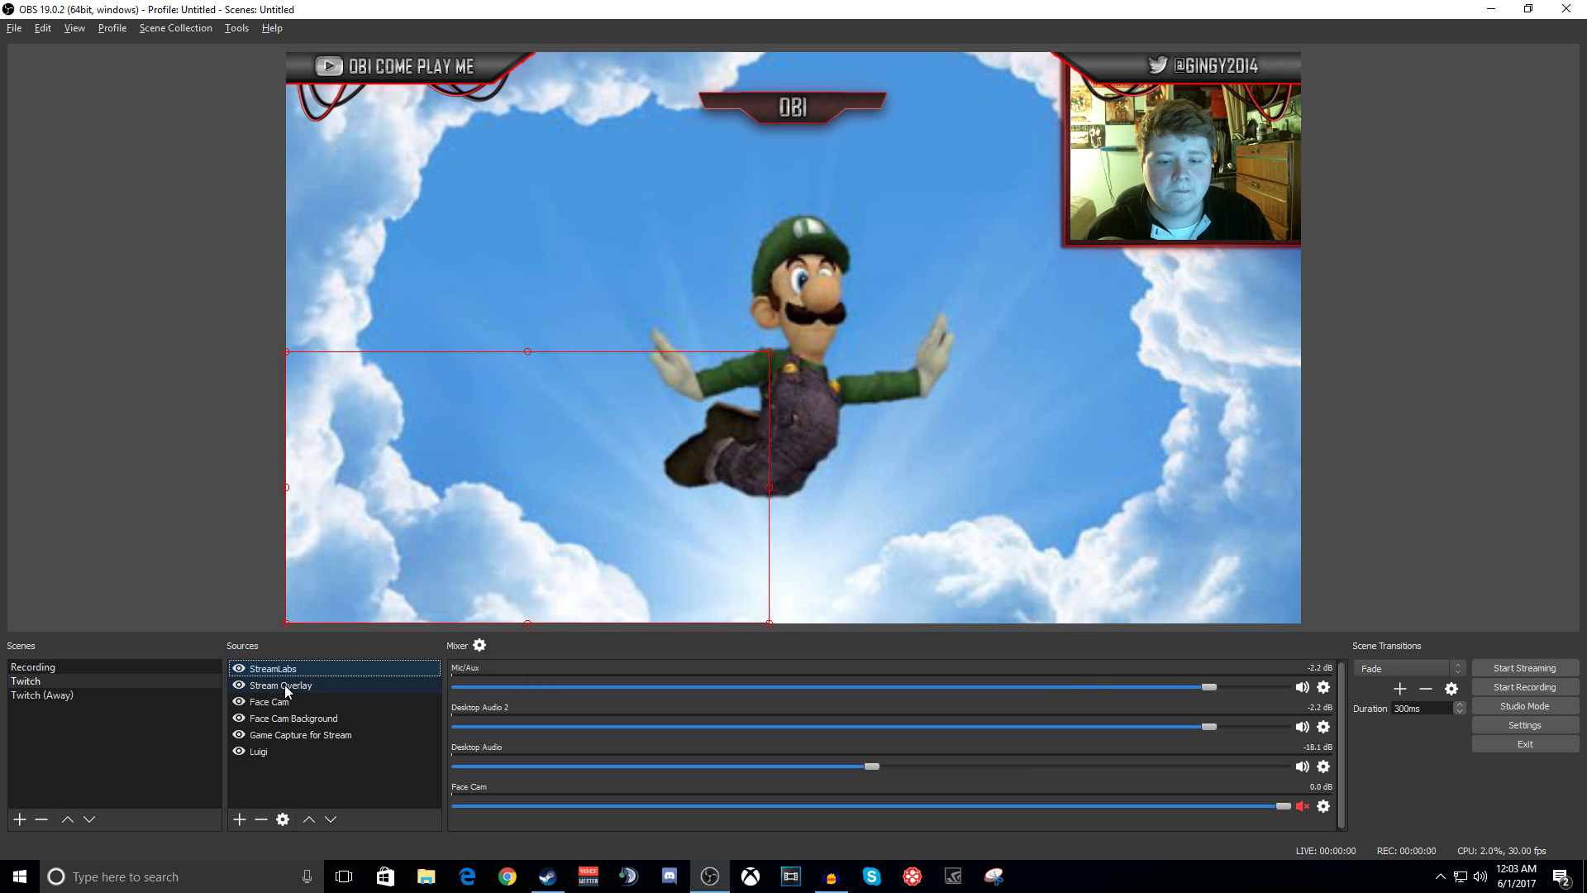
Step: Inspect the image properties of the Stream Overlay source and view the source types that can be added
left_click(285, 684)
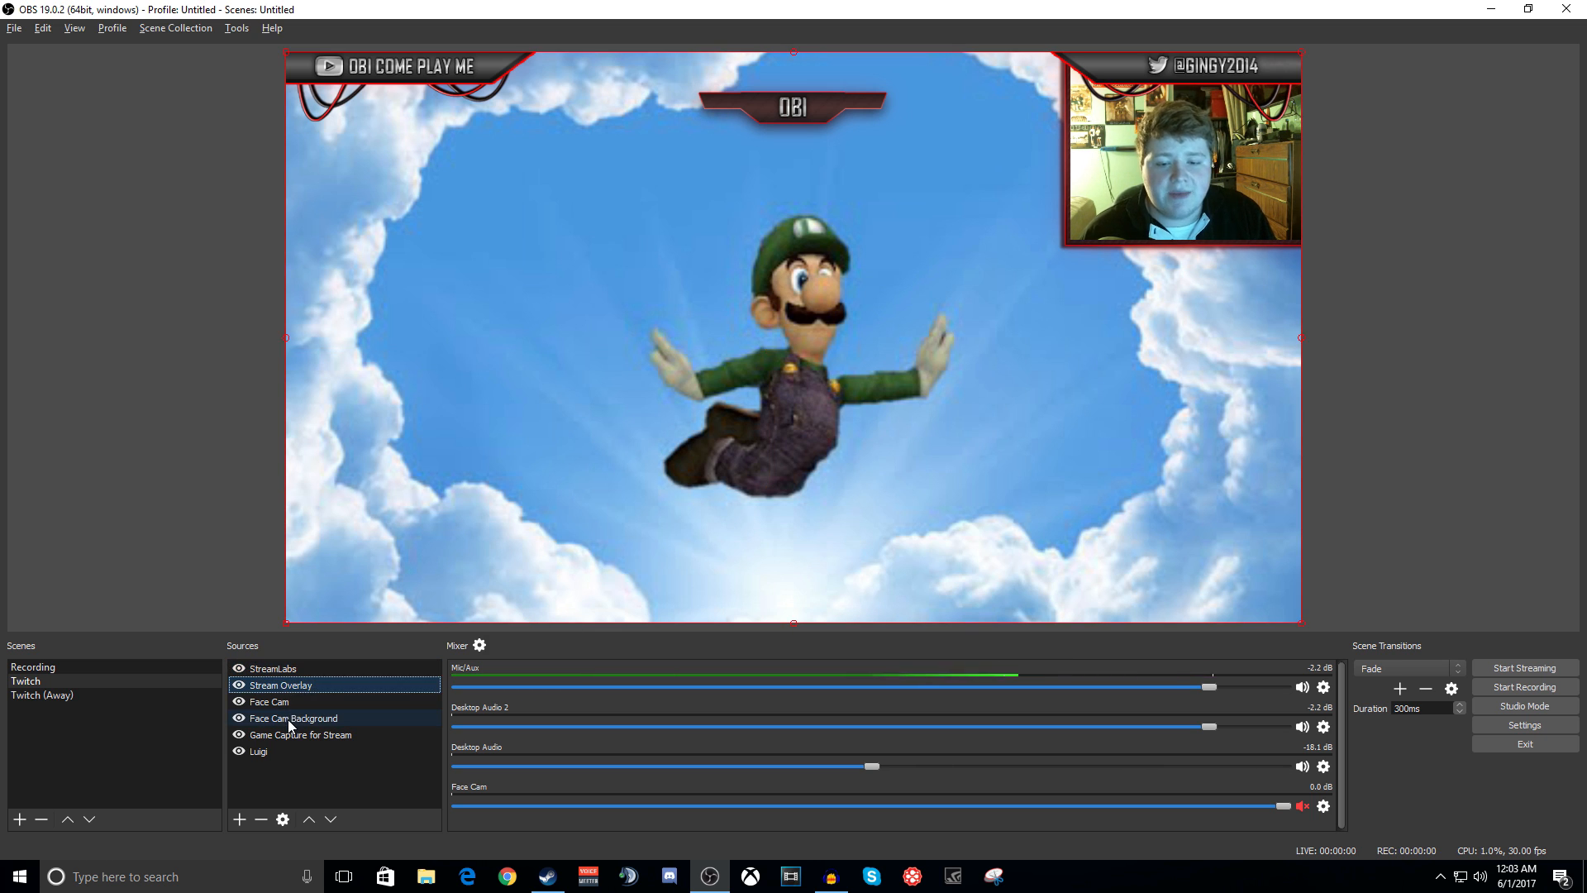
left_click(288, 719)
double_click(285, 687)
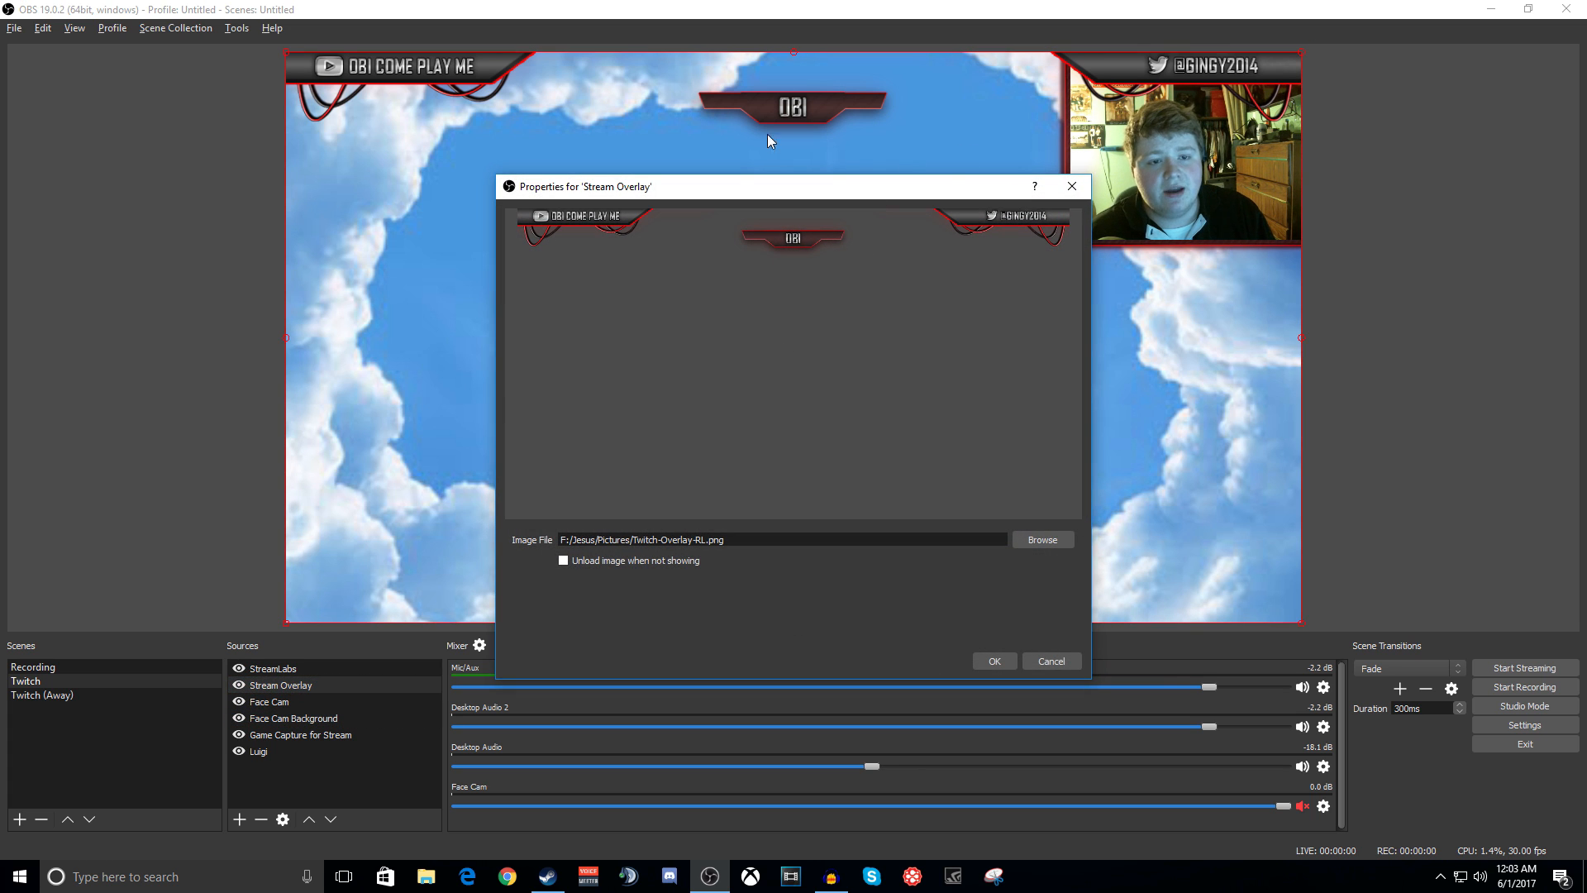
left_click(232, 682)
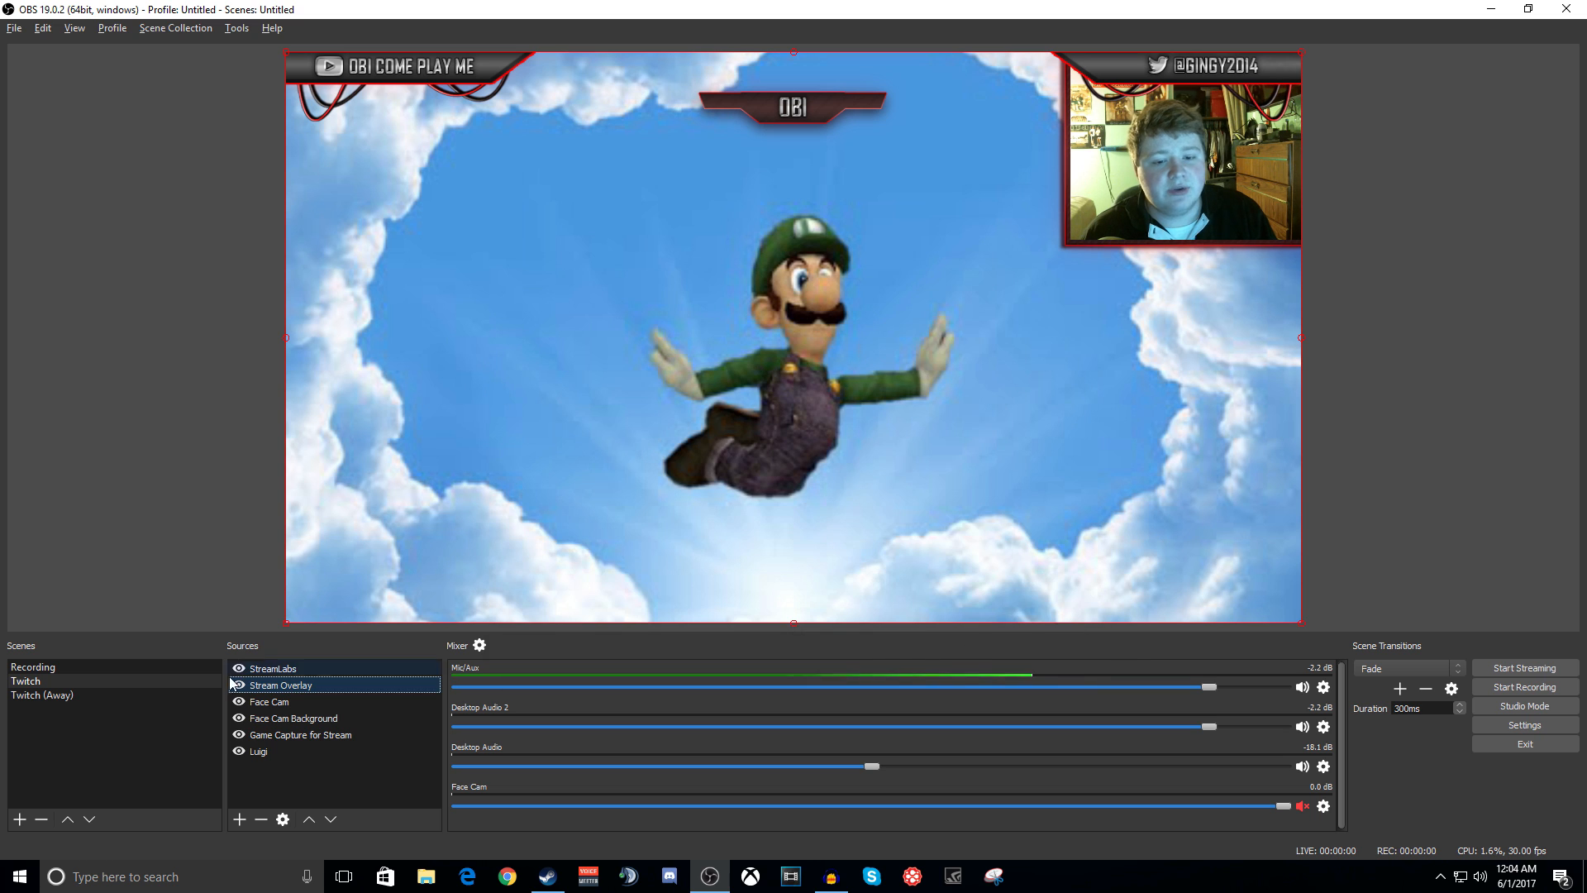
left_click(240, 819)
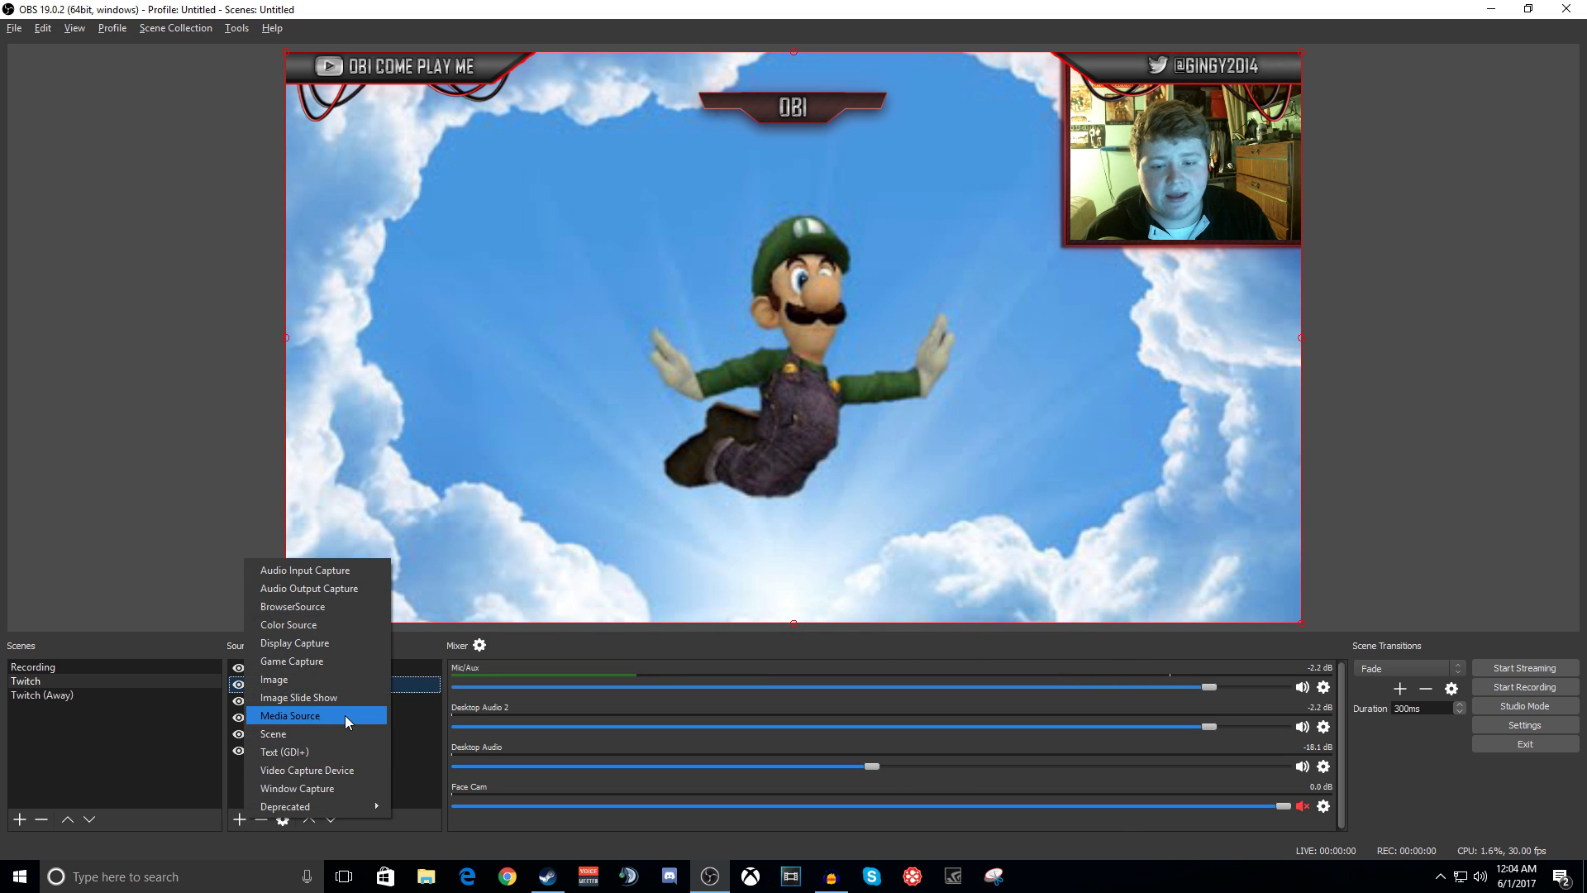
left_click(241, 534)
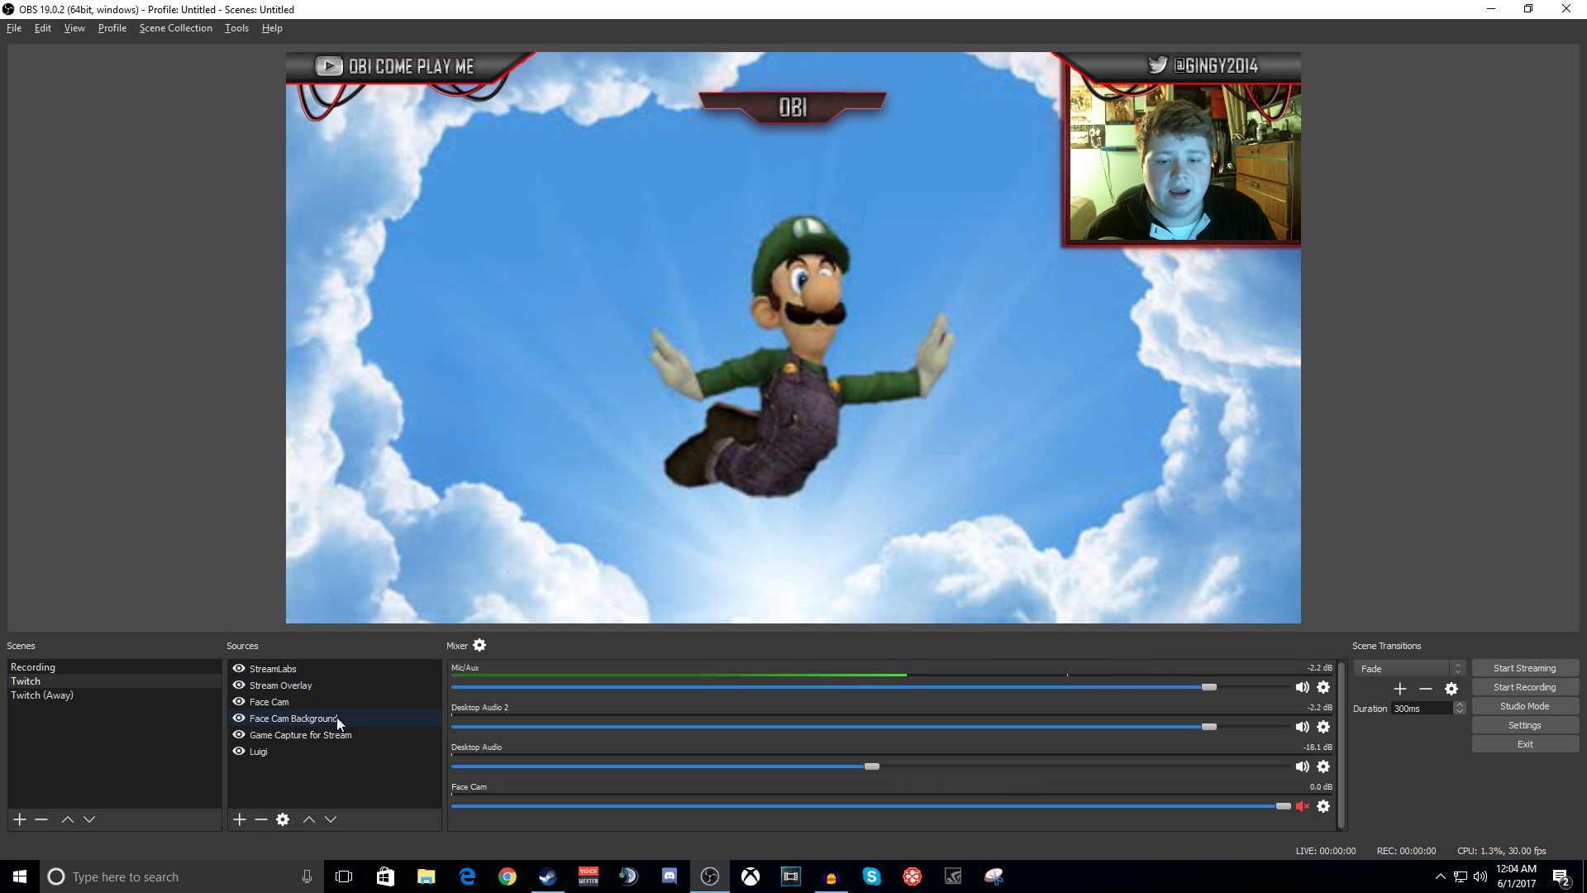
Step: Browse for the Stream Overlay source's image file without replacing it, and inspect the Face Cam Background source's properties
double_click(284, 683)
left_click(1047, 540)
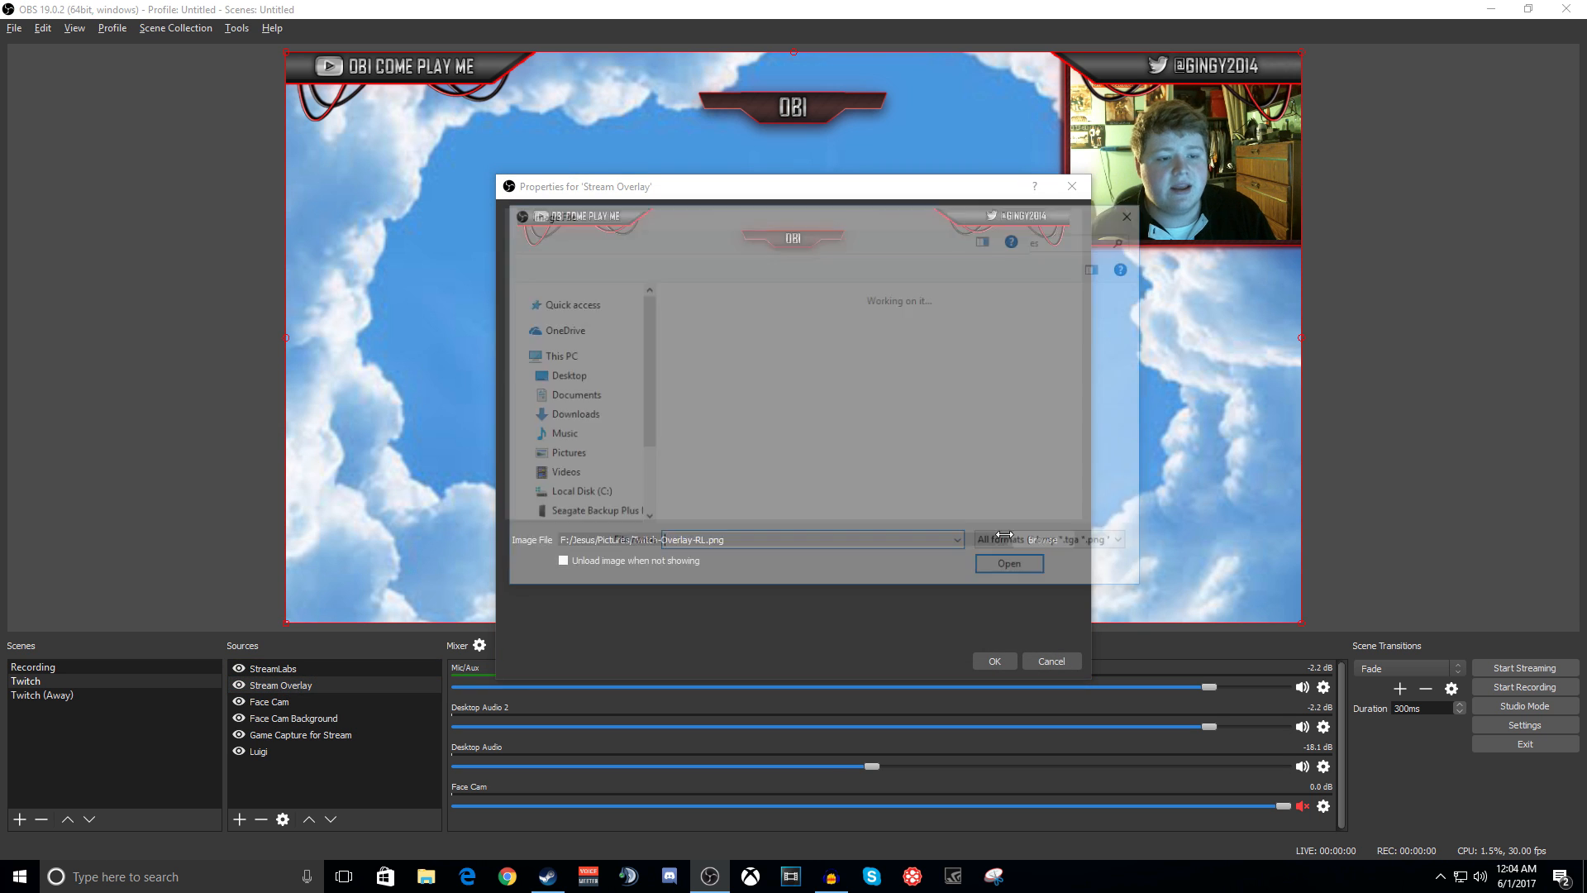
scroll(860, 463, "down", 5)
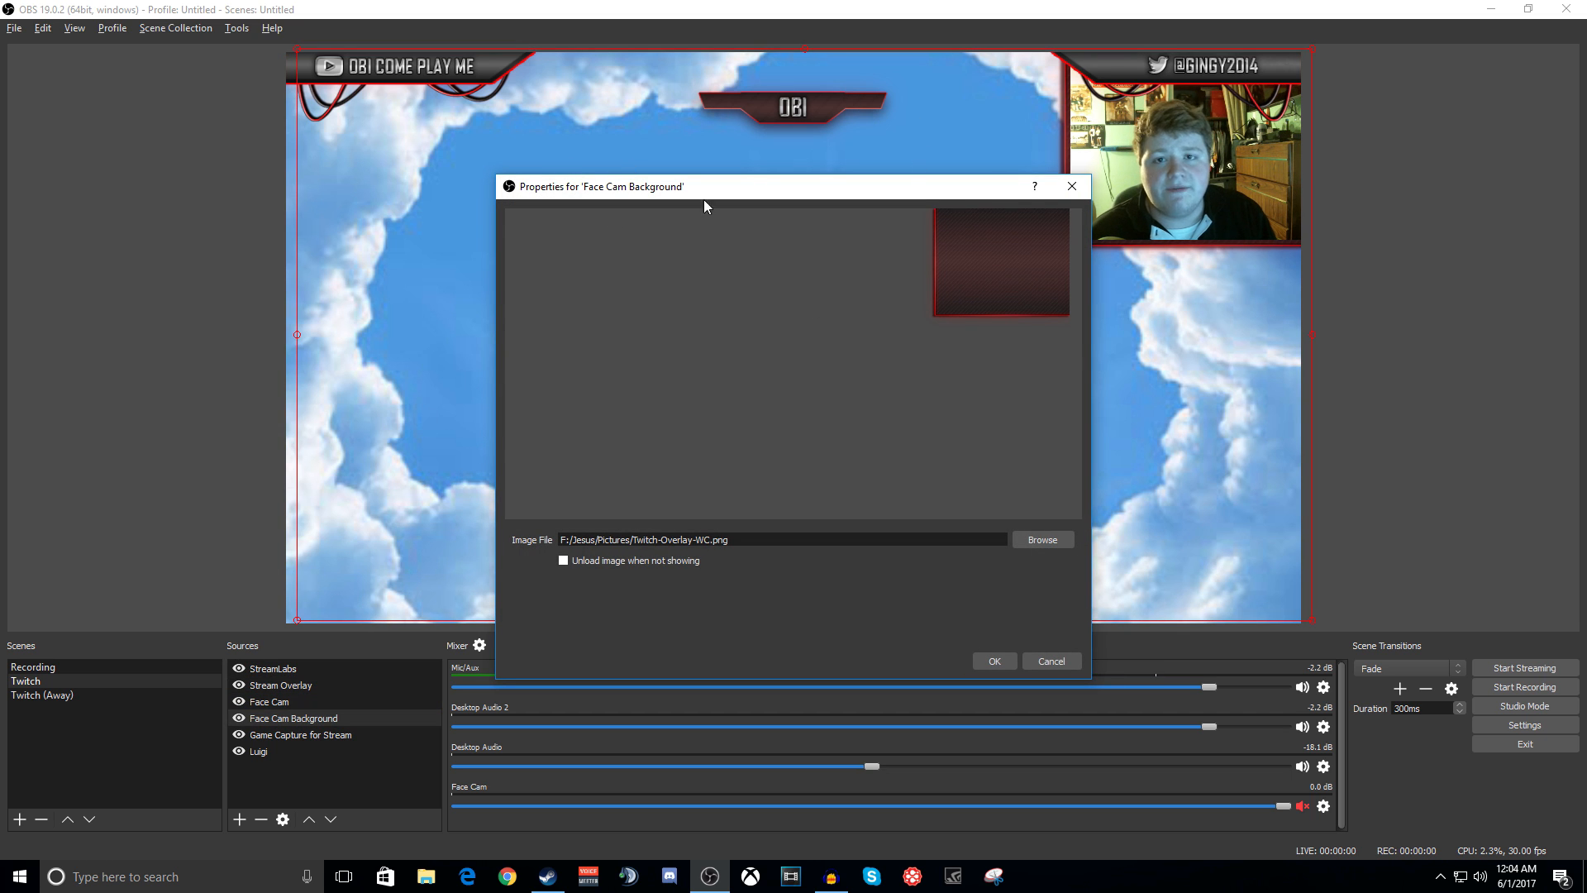
left_click(1071, 186)
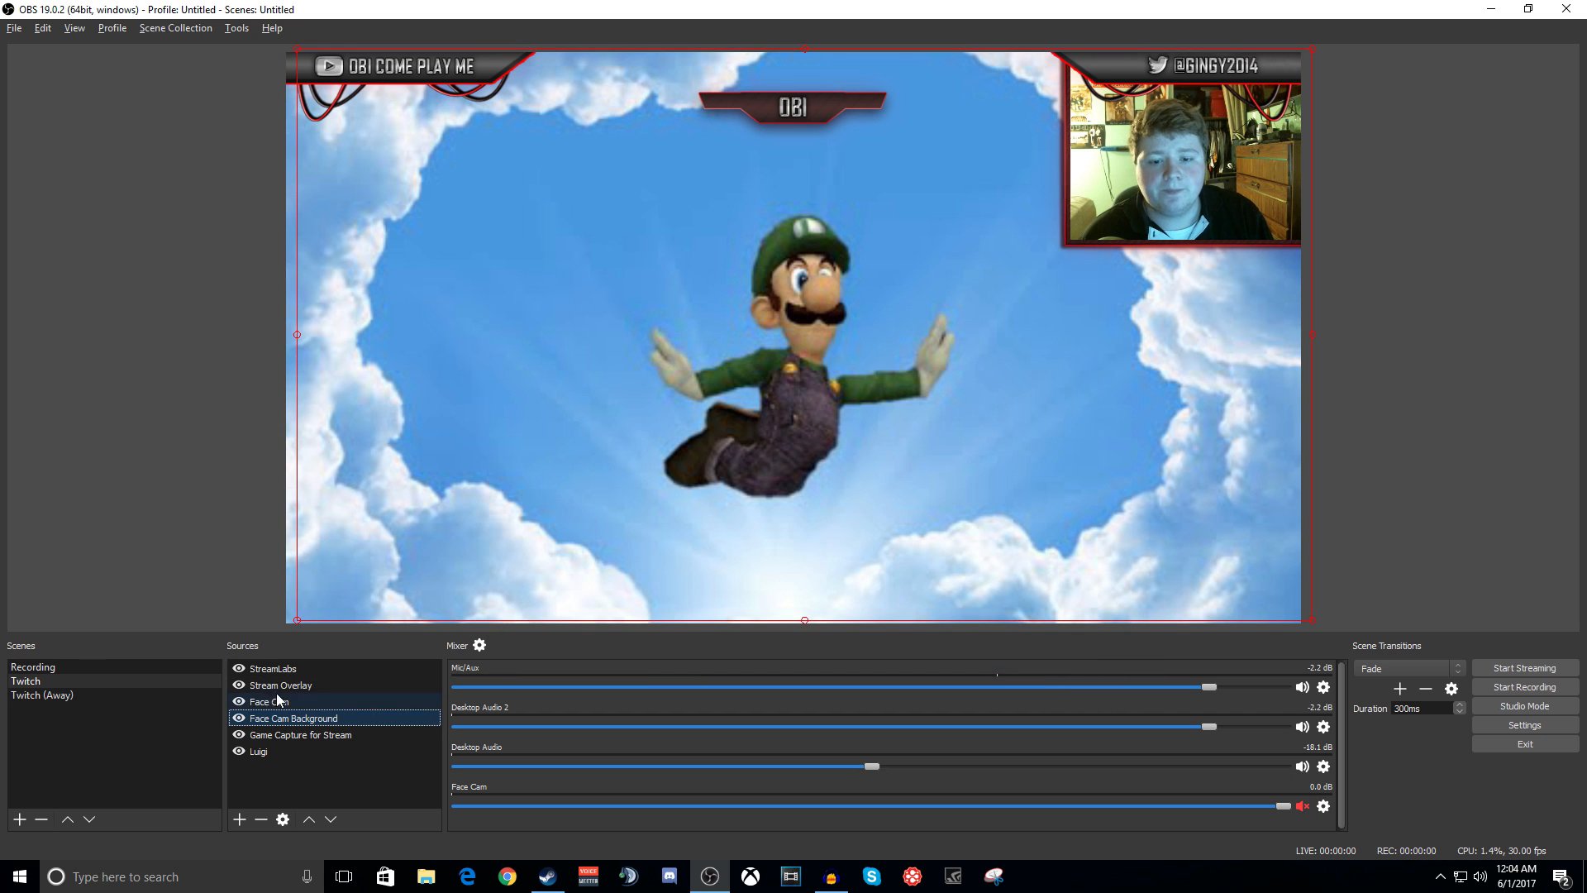
Step: Review the creation options for a new Video Capture Device without adding one, and inspect the properties of the Face Cam source
left_click(311, 701)
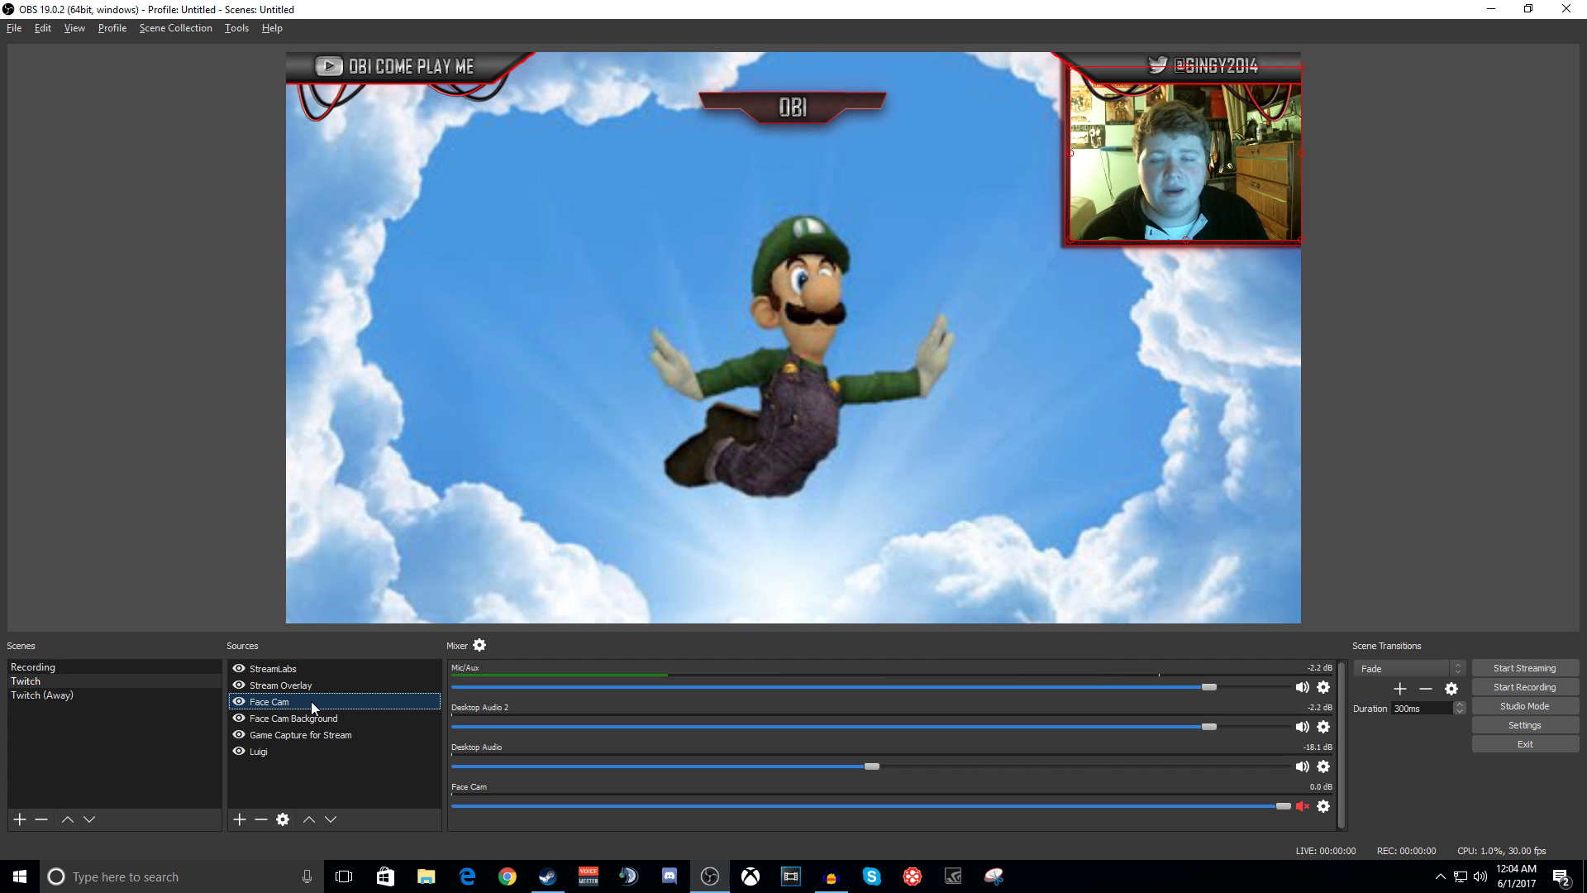
left_click(238, 819)
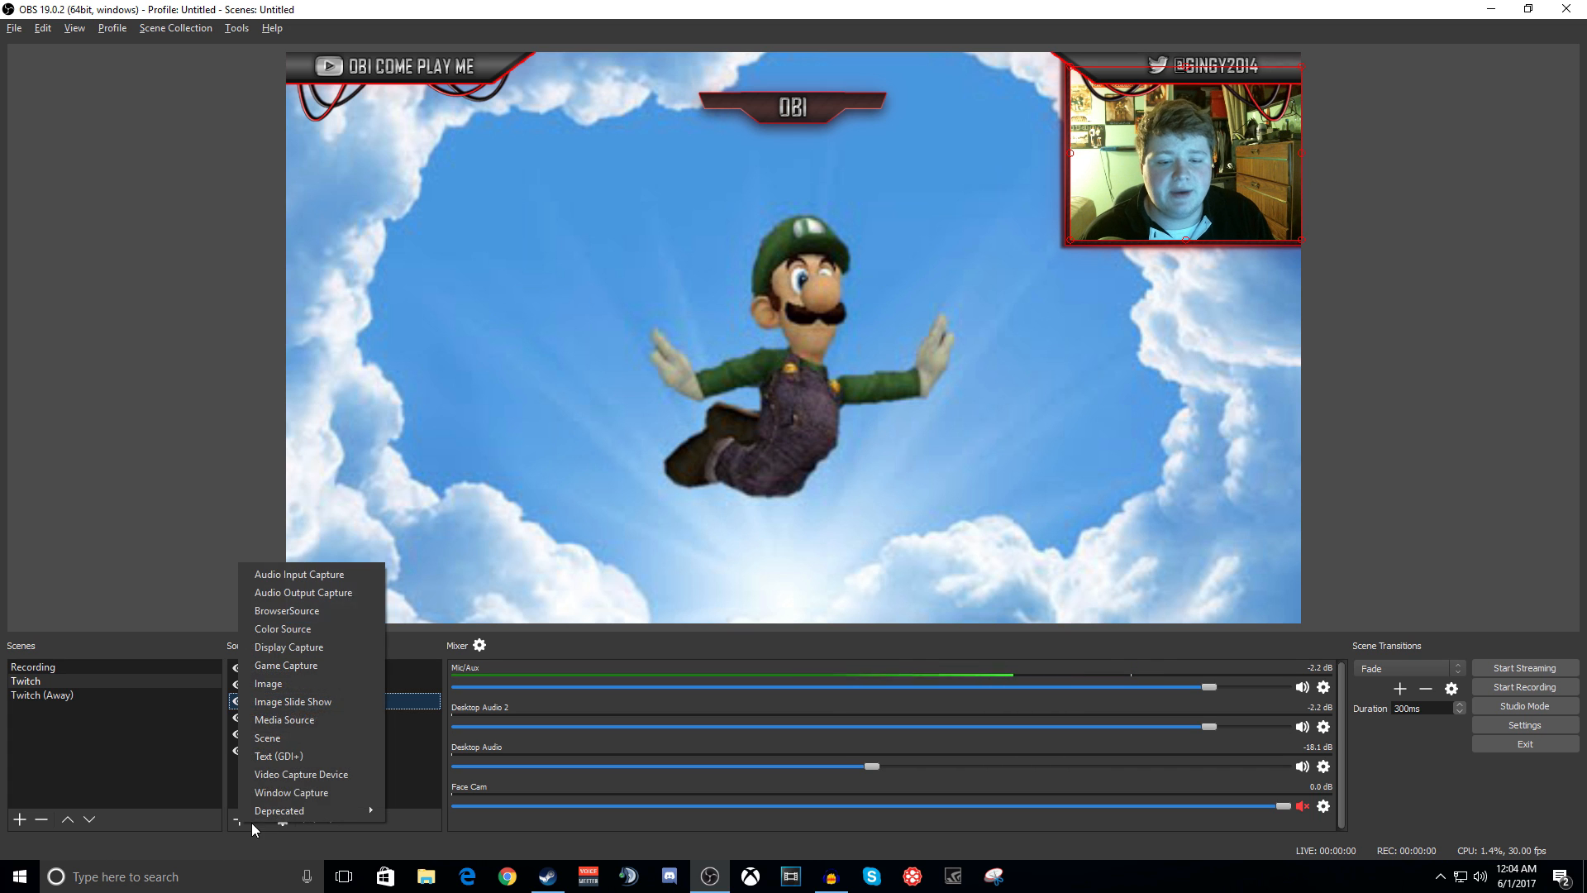
left_click(321, 775)
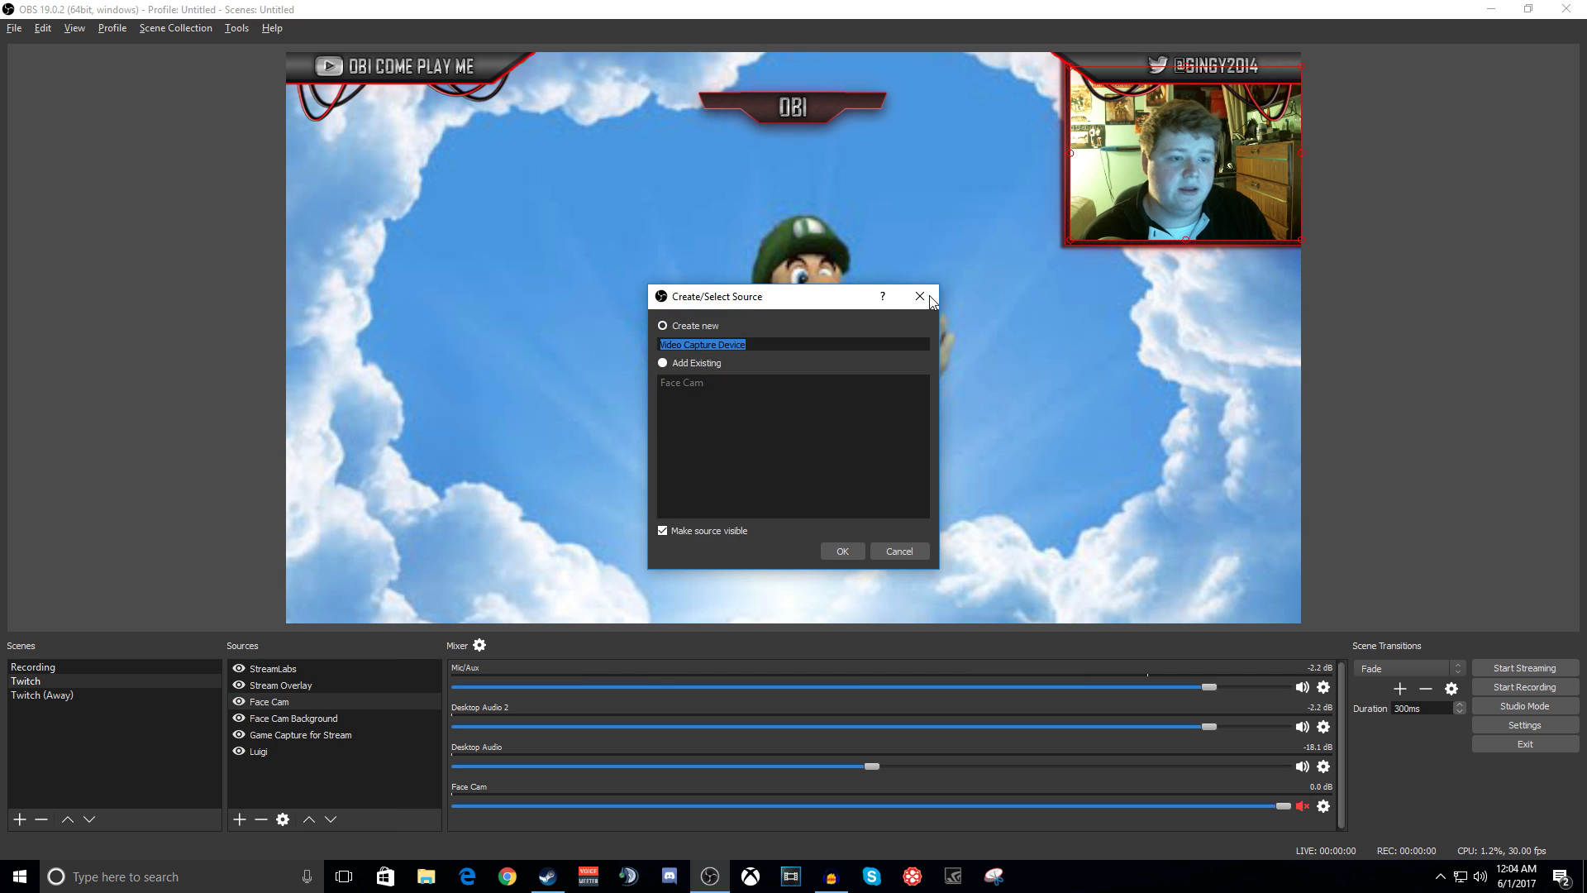
key("Escape")
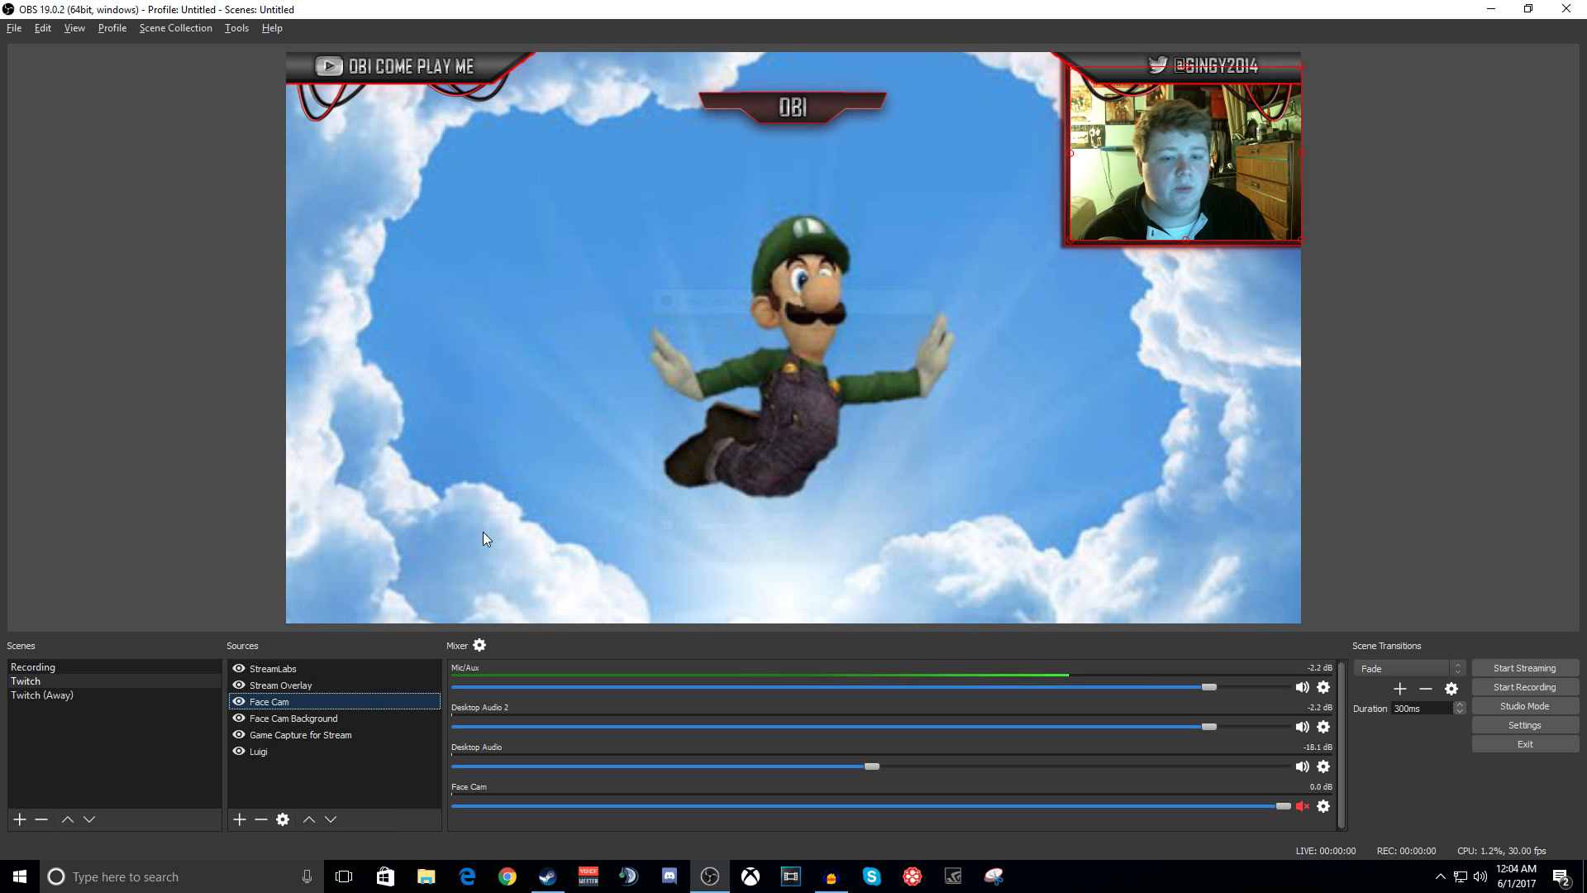
double_click(265, 701)
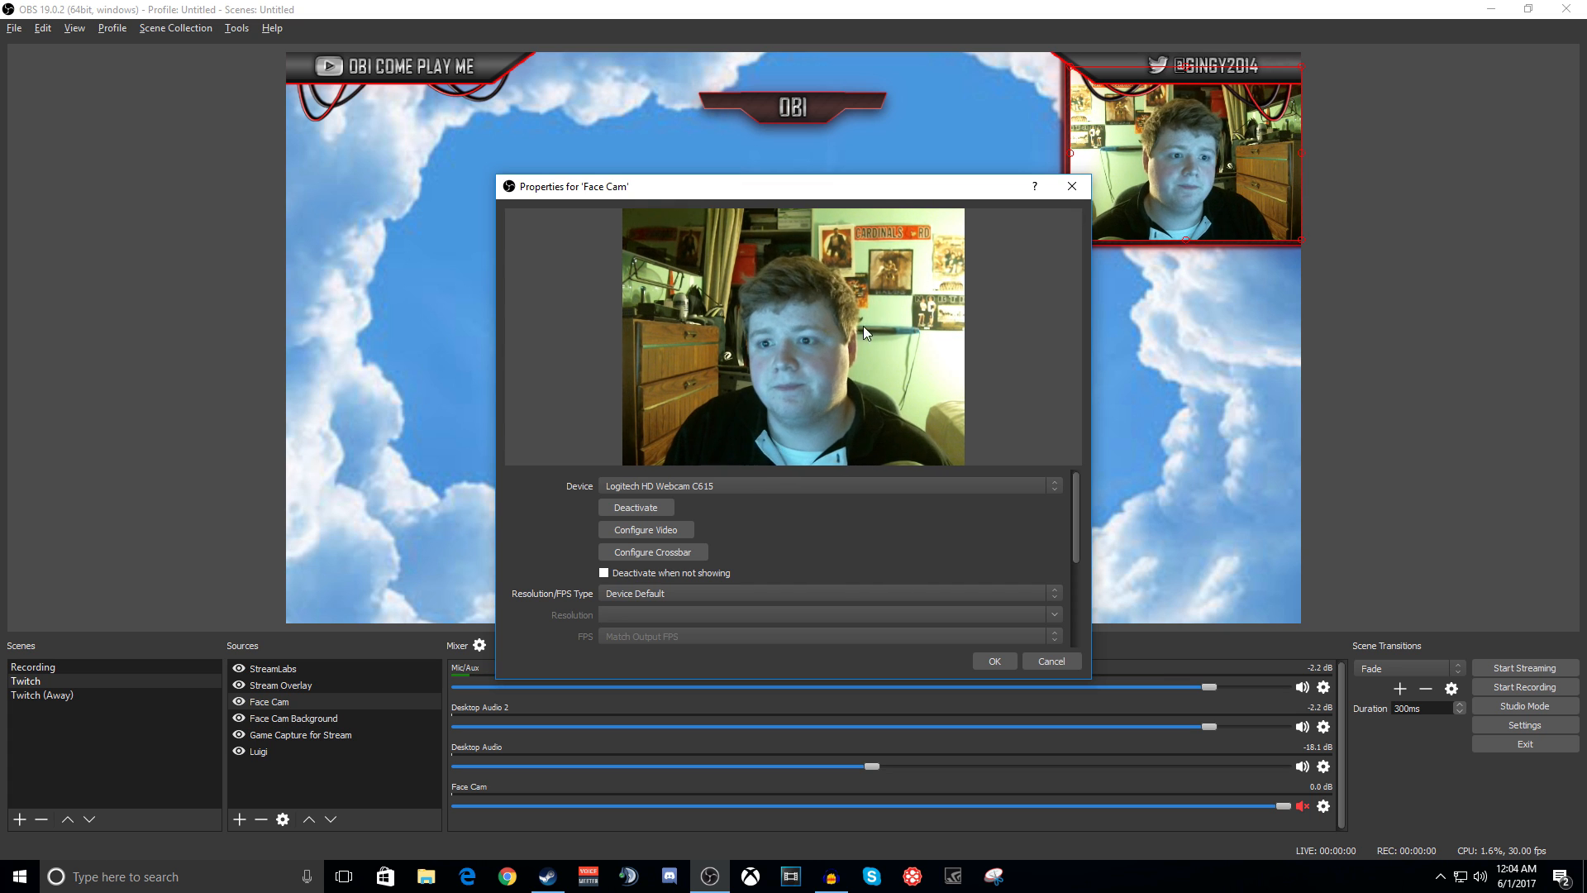
left_click(1064, 186)
Step: Compare the game capture sources of the Recording and Twitch scenes, and view the source types available for the Twitch scene
double_click(359, 736)
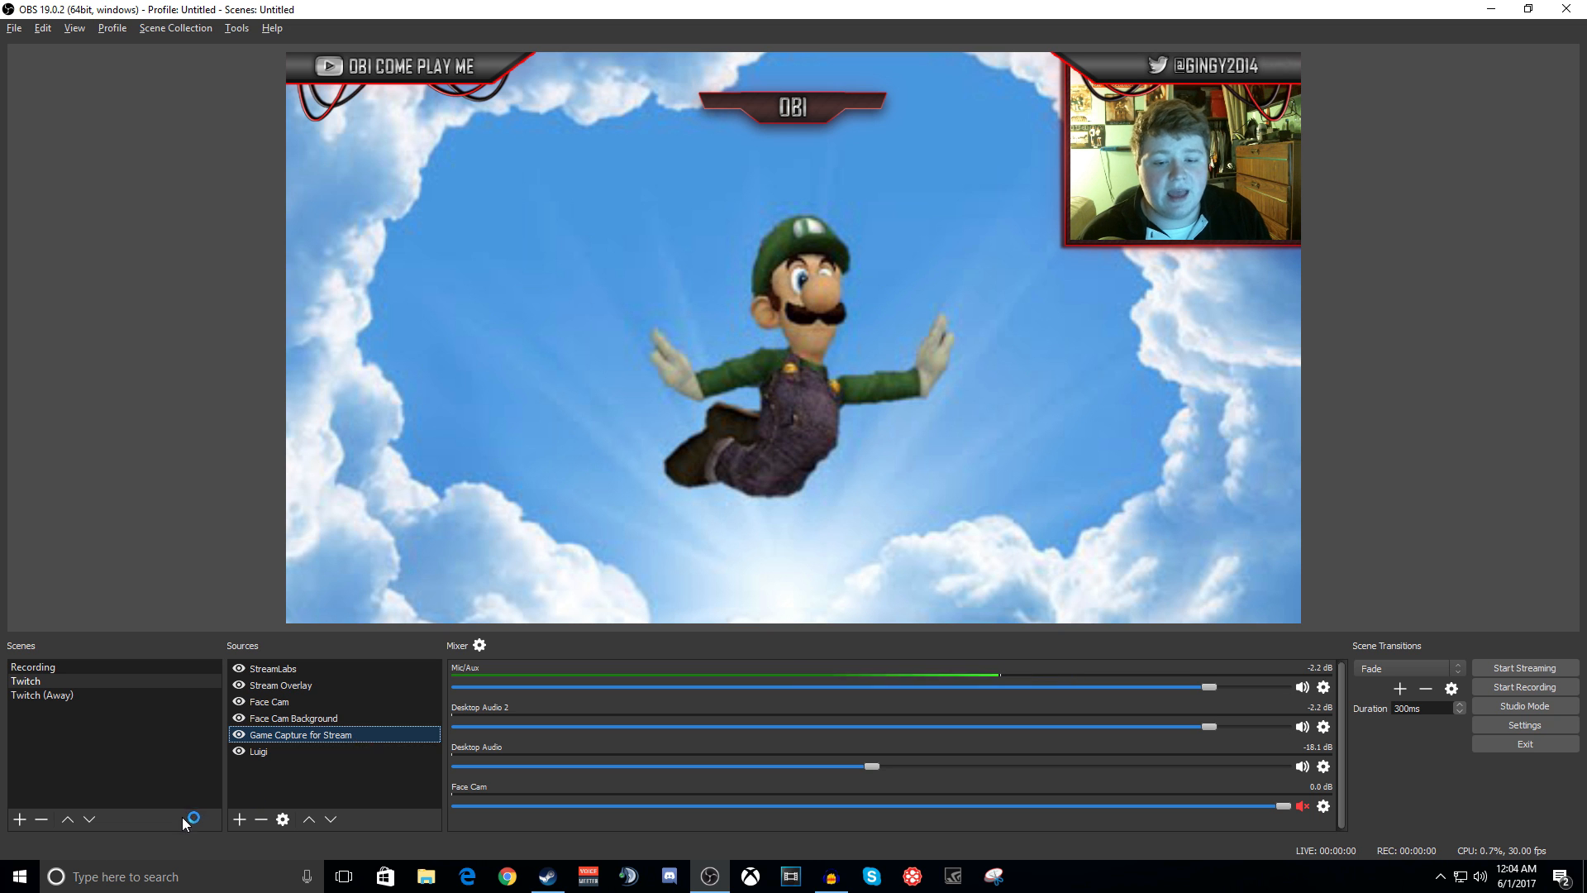
left_click(112, 668)
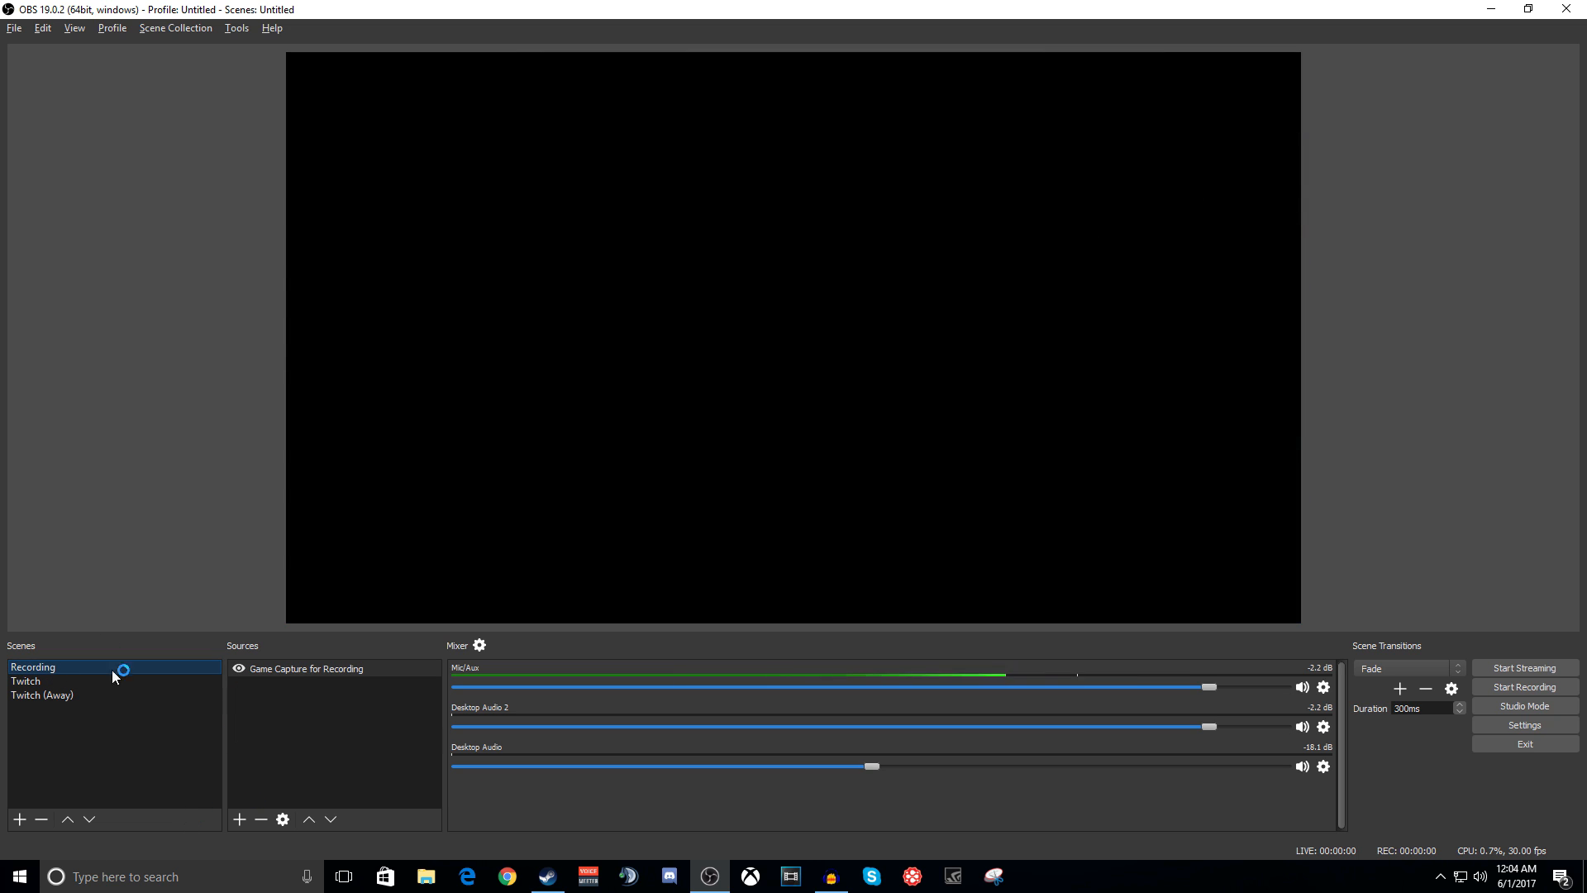
left_click(43, 683)
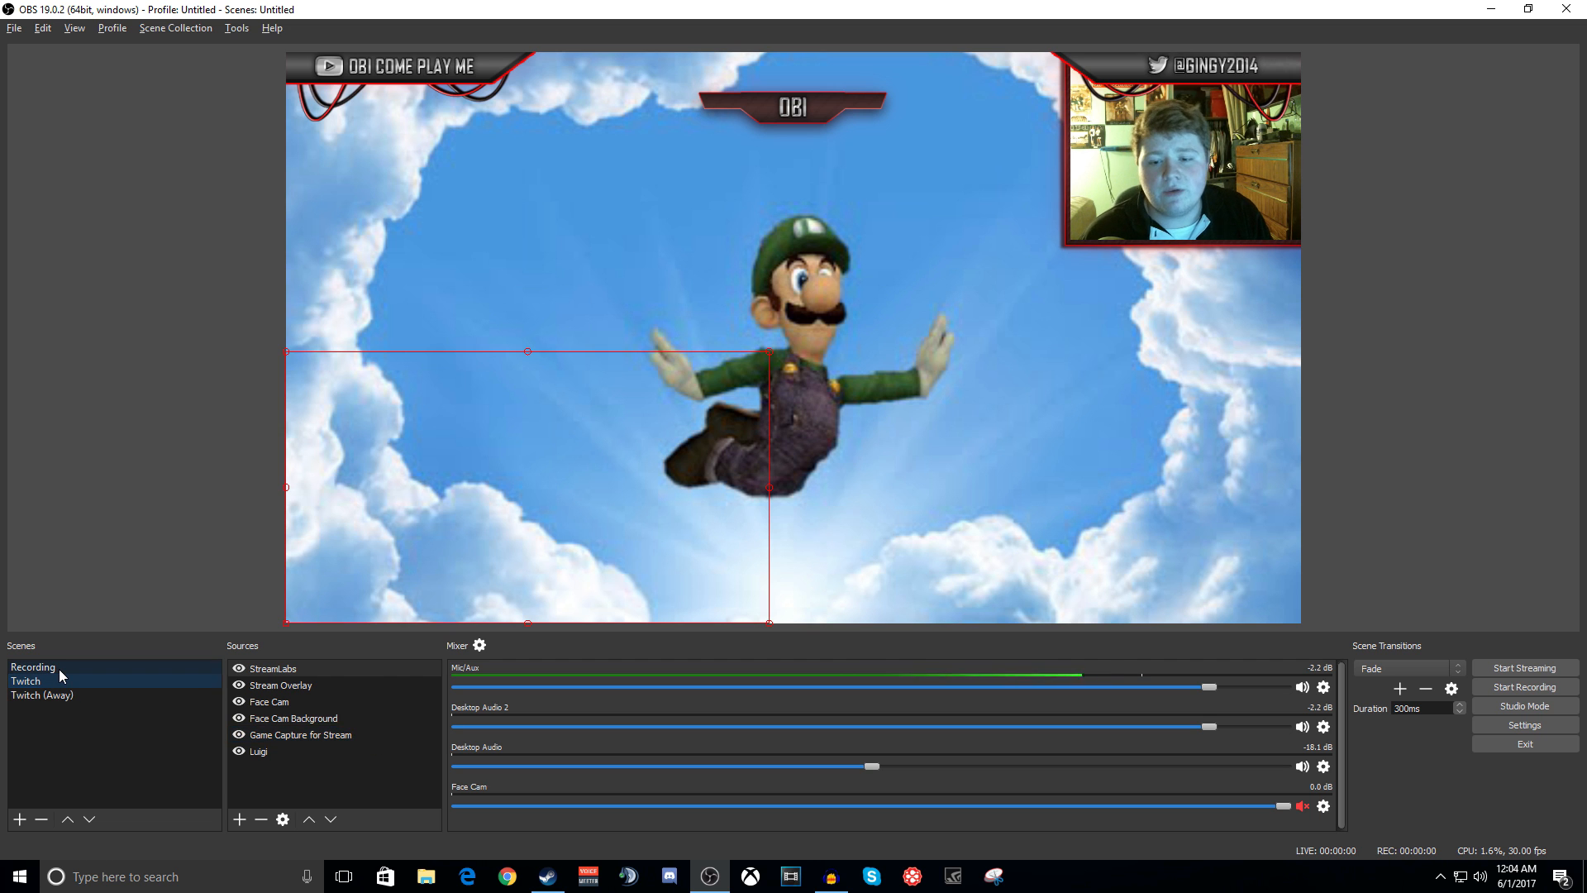
left_click(60, 672)
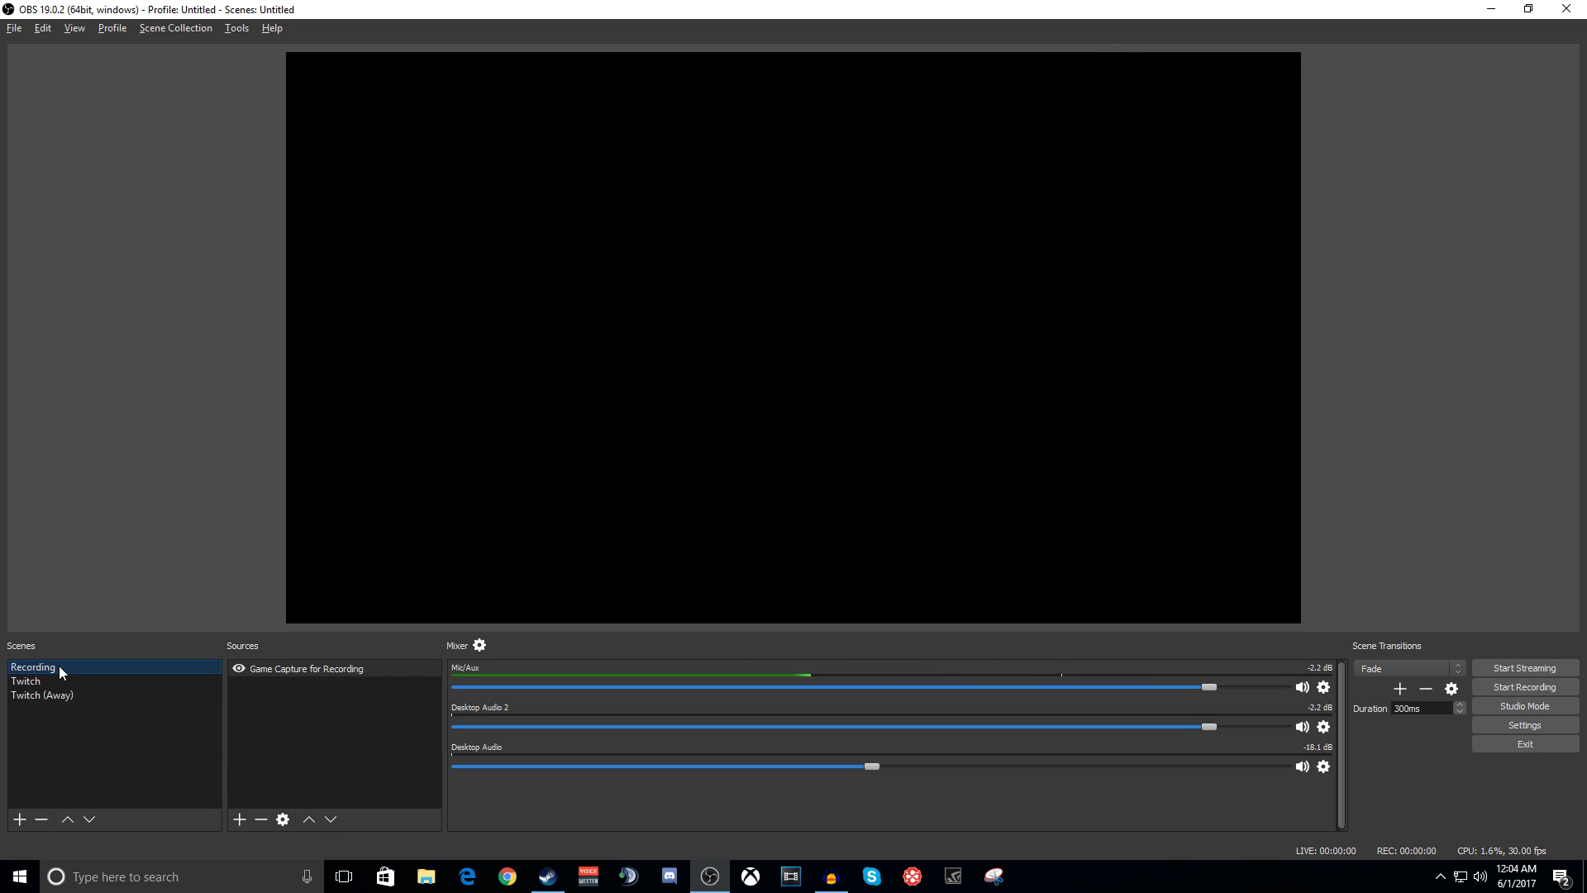
left_click(43, 682)
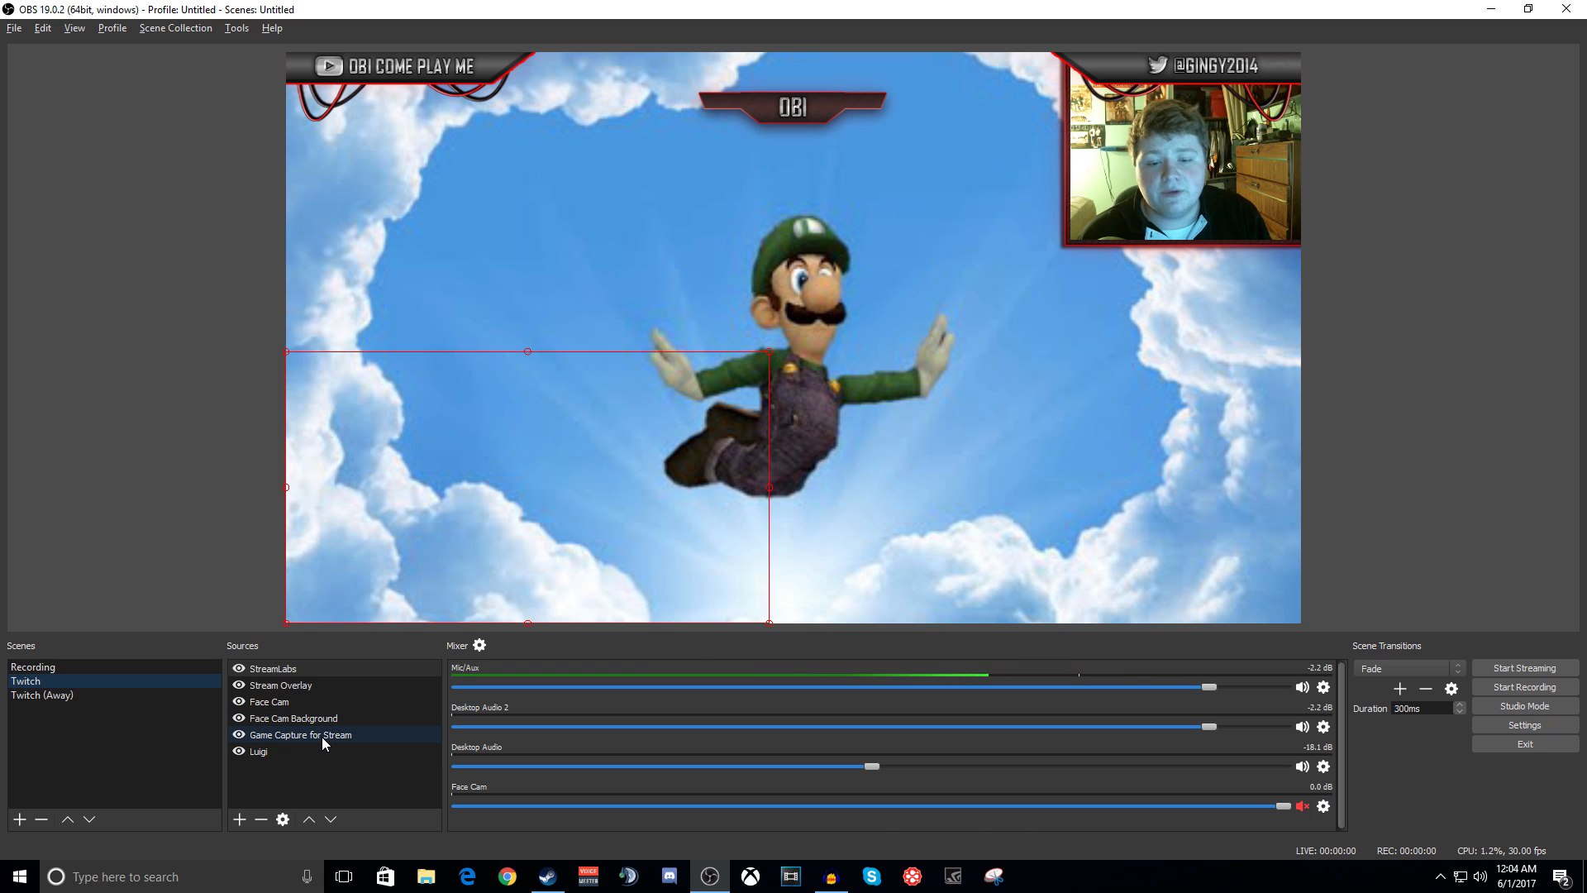
left_click(239, 819)
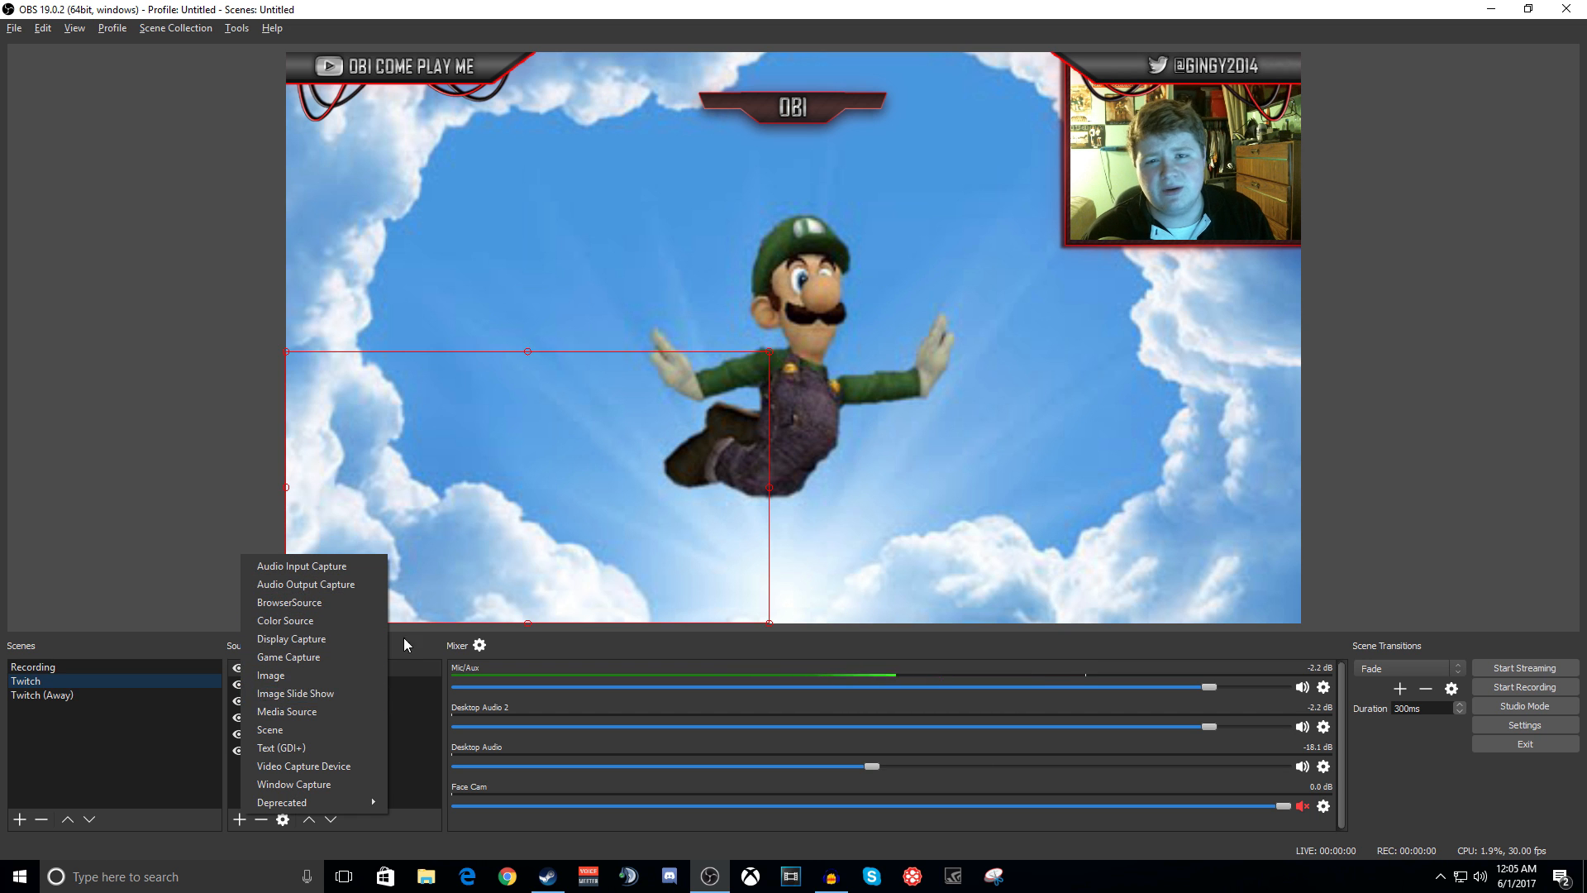
left_click(435, 726)
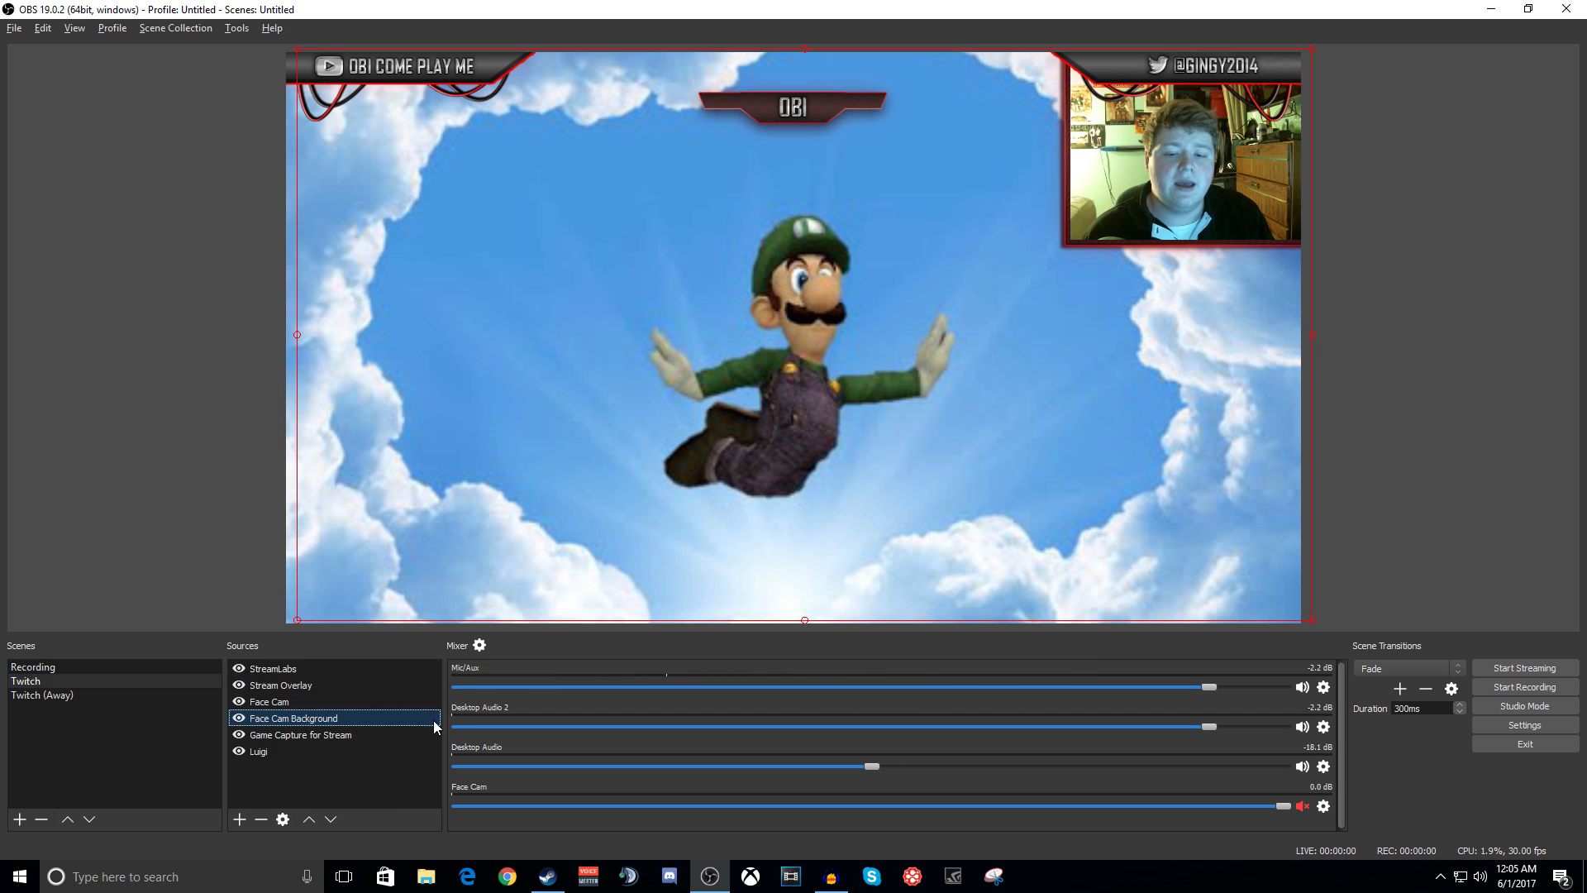
Step: Examine the capture mode and window choices of the Game Capture for Stream source and close its properties without keeping changes
double_click(313, 734)
left_click(639, 496)
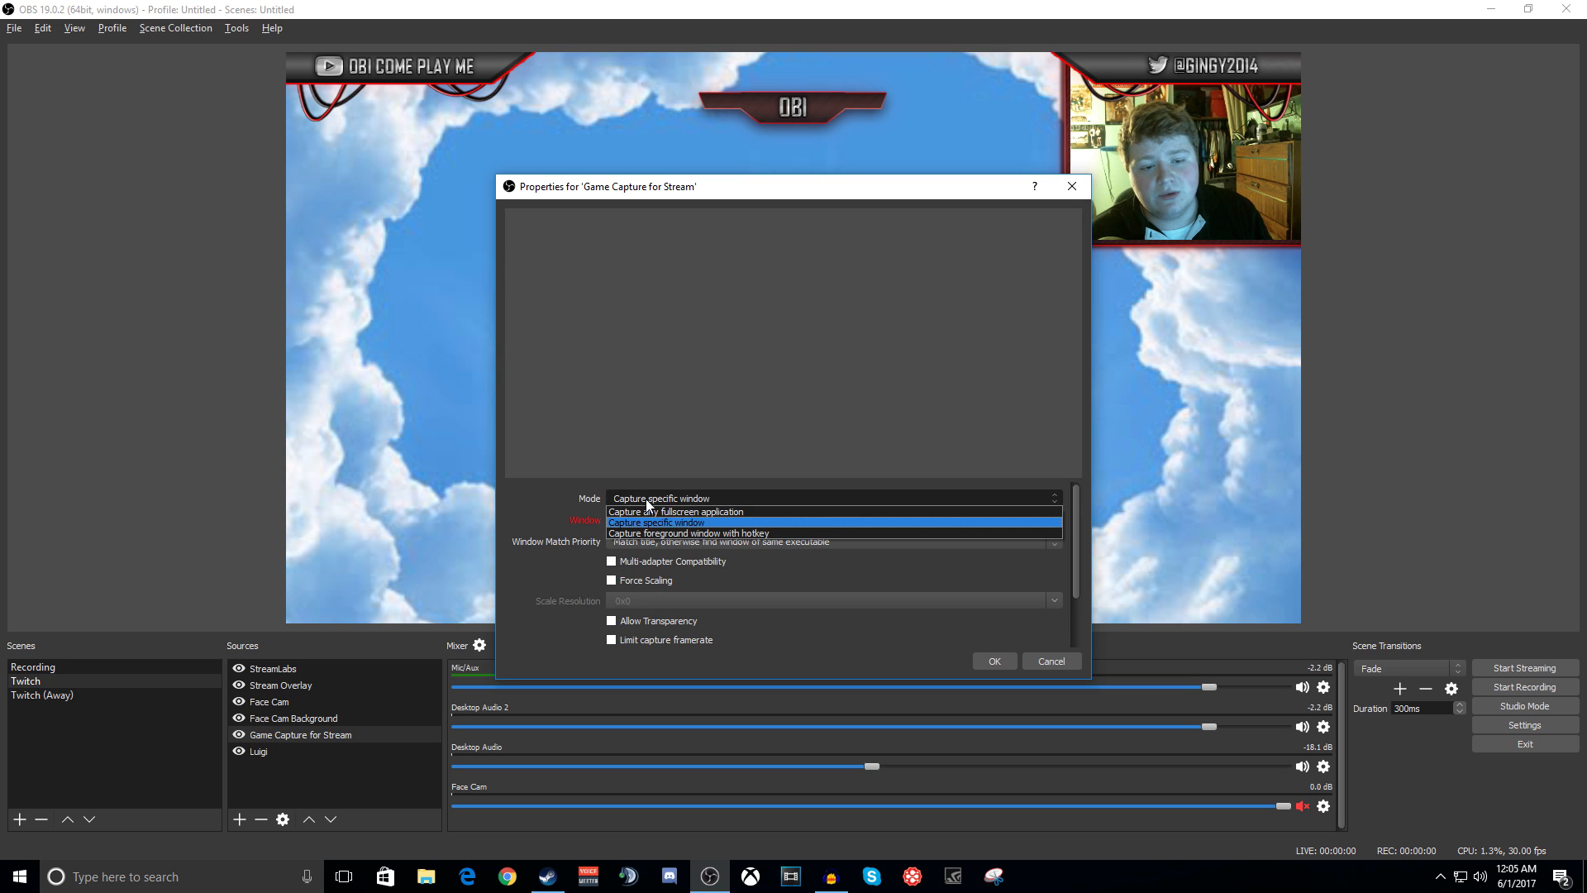
left_click(647, 508)
left_click(651, 438)
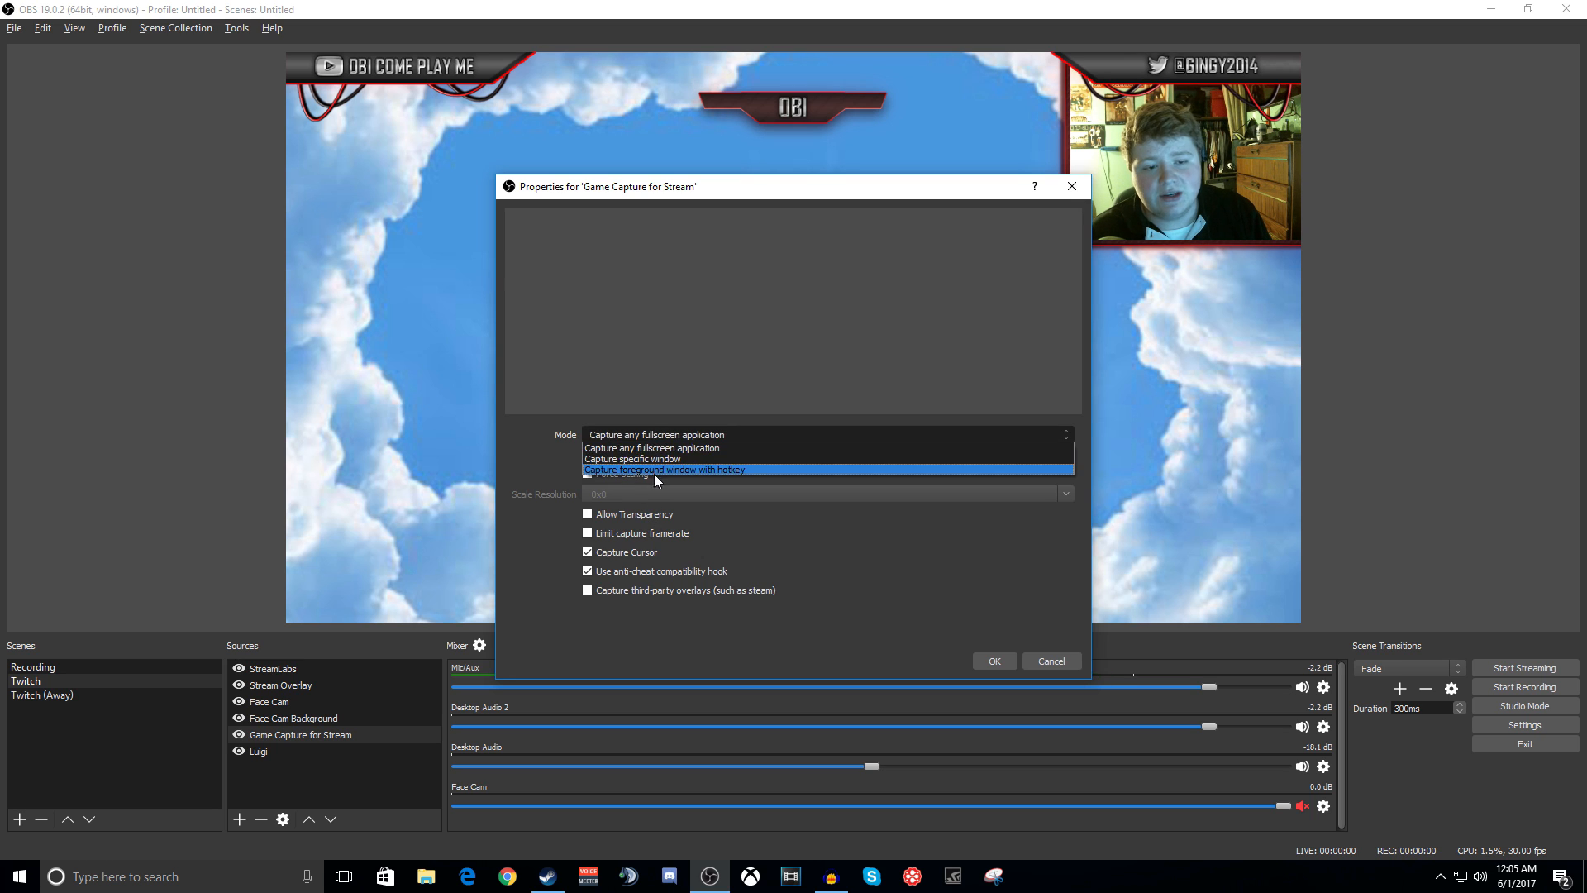
left_click(644, 452)
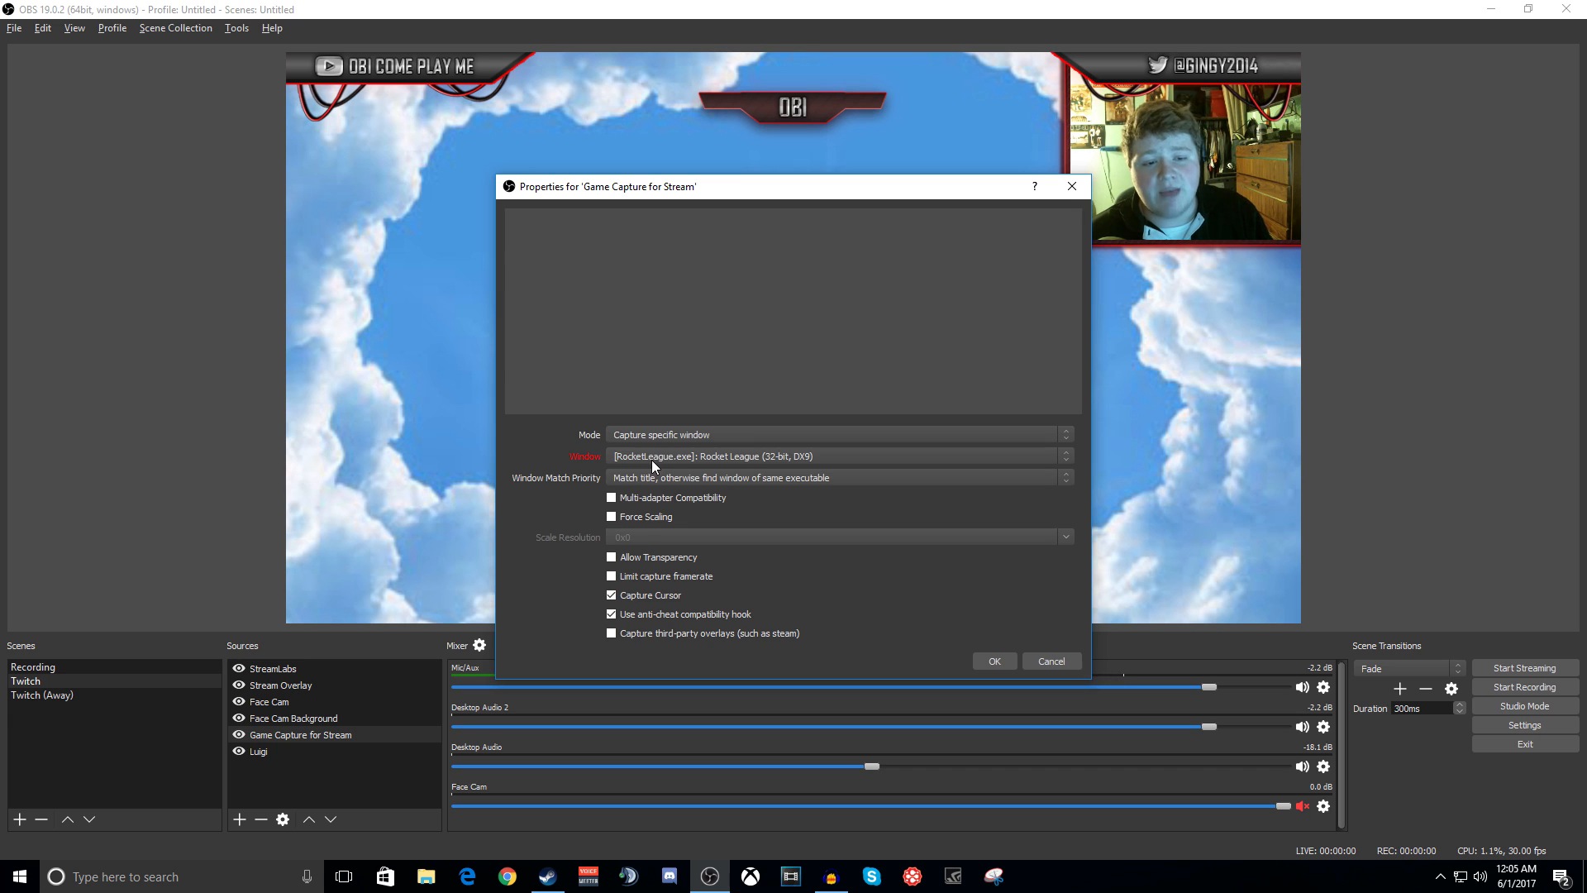
left_click(651, 458)
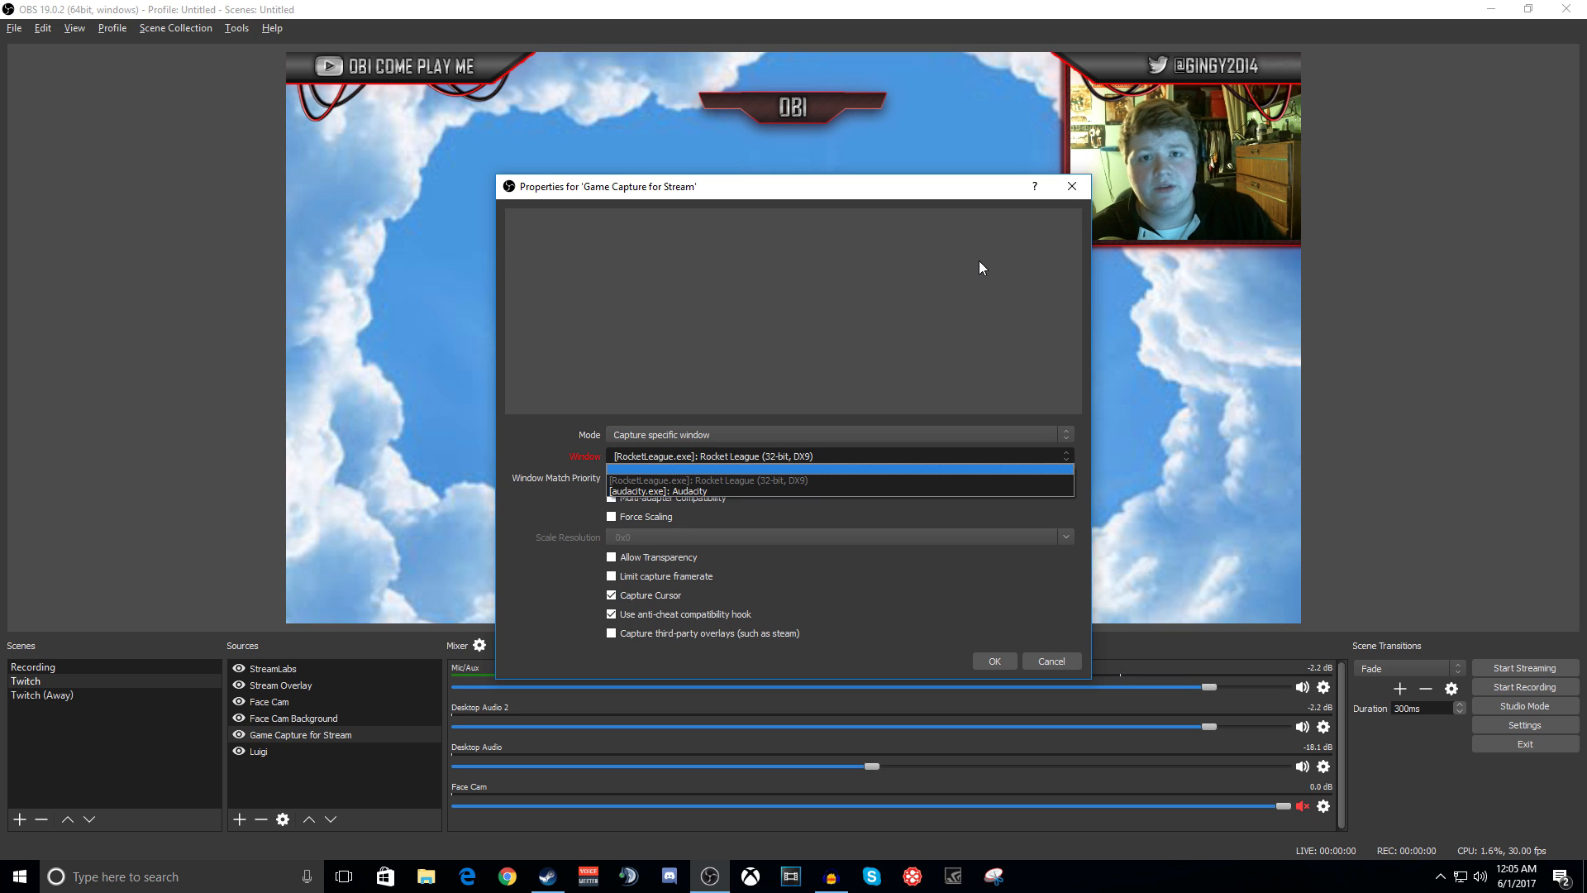
left_click(1073, 187)
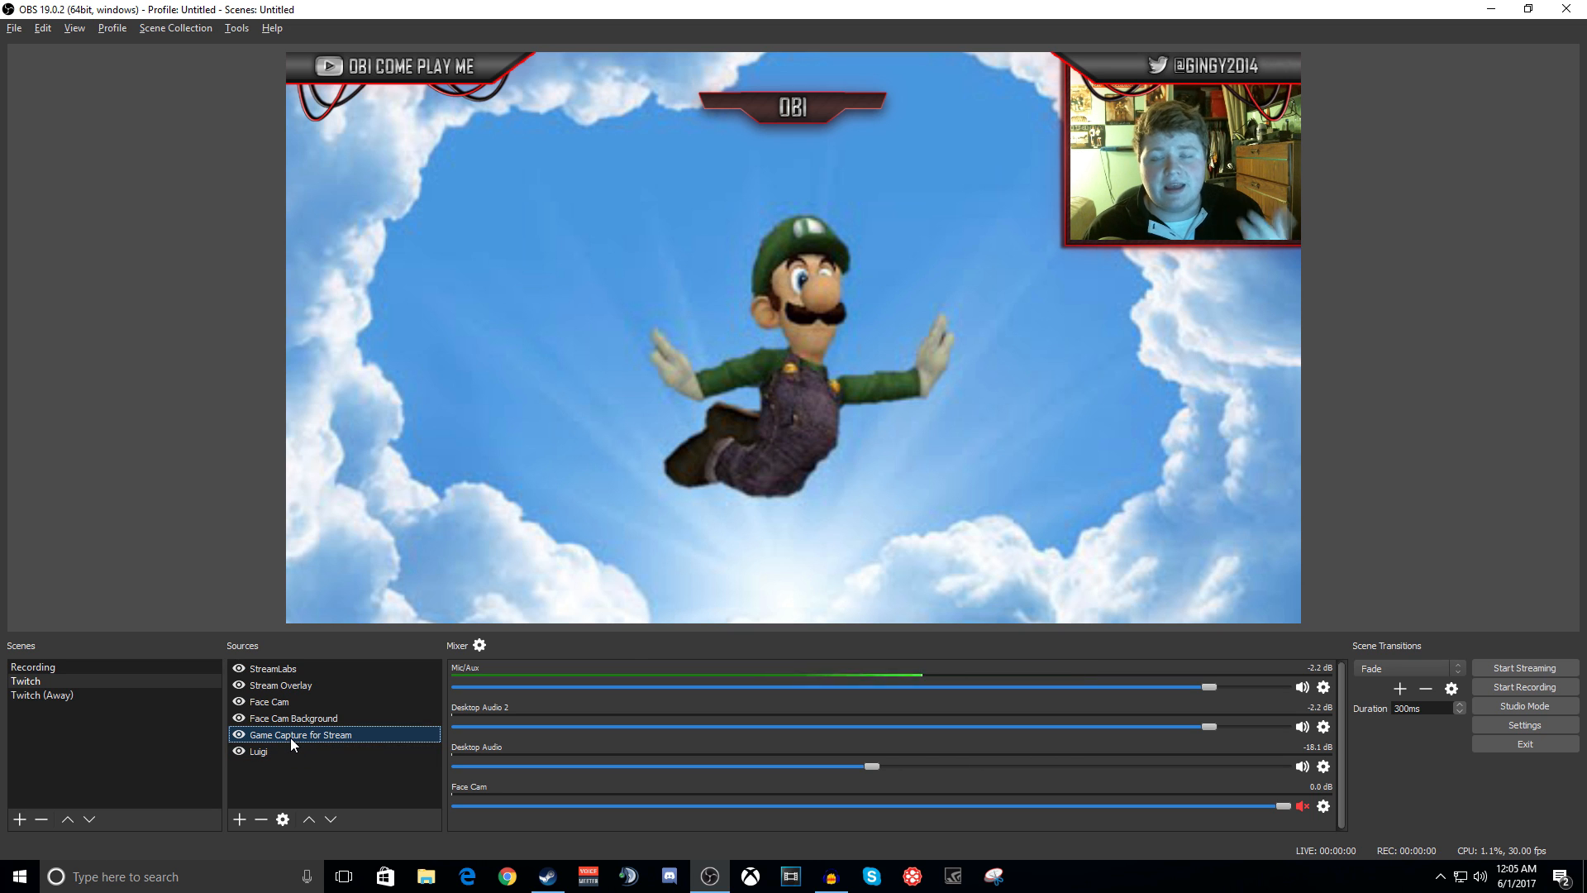
Step: Inspect the Color Correction filter of the Game Capture for Stream source and the available filter types without adding one
right_click(358, 736)
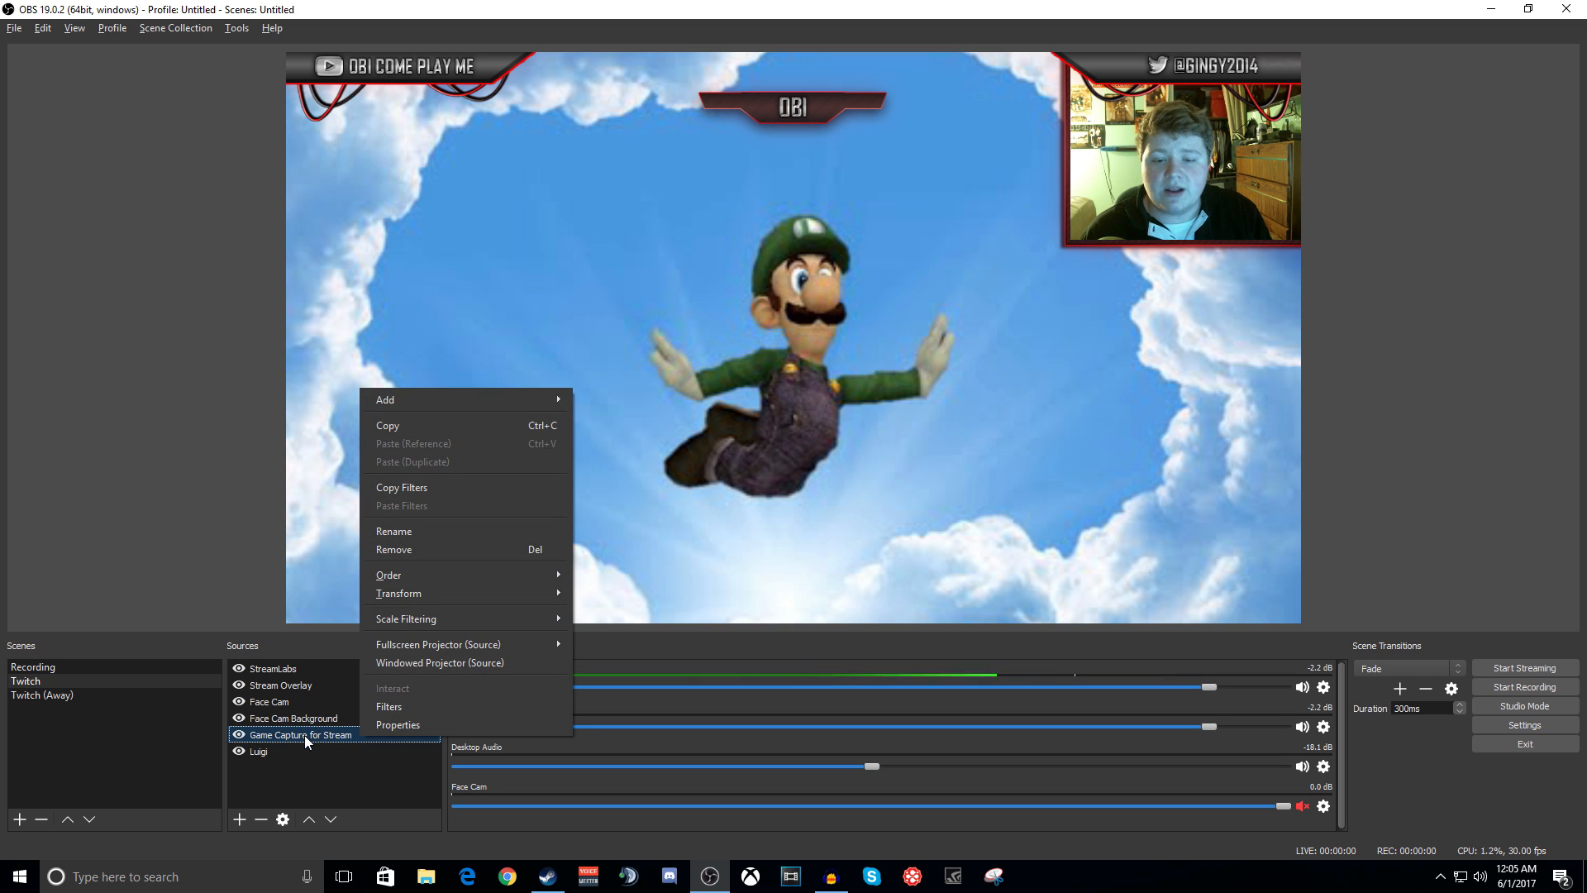
left_click(389, 706)
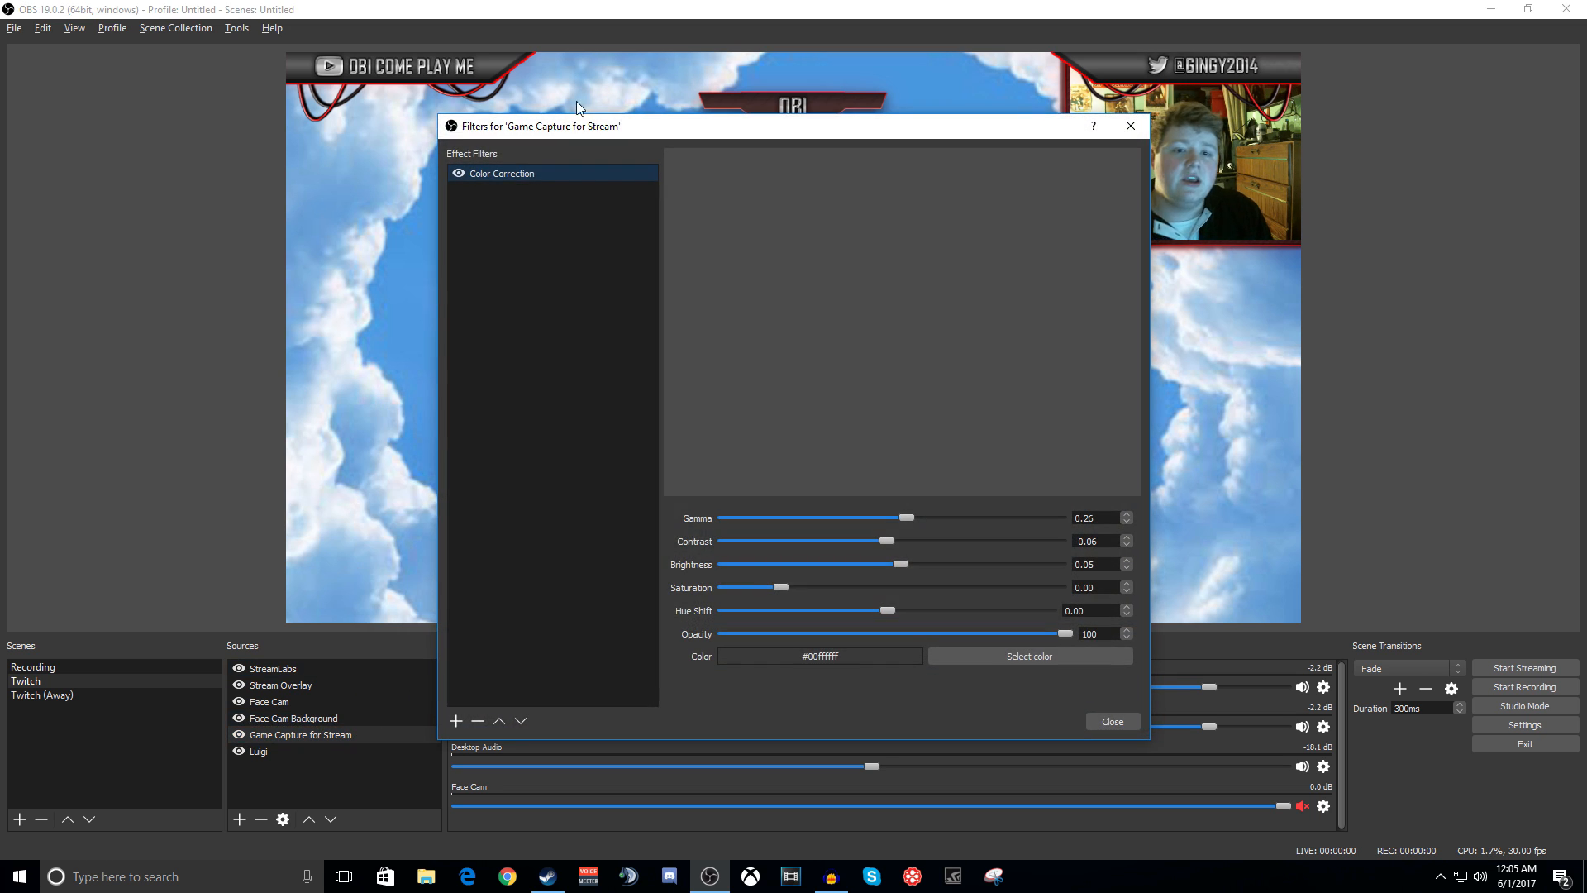
left_click(456, 721)
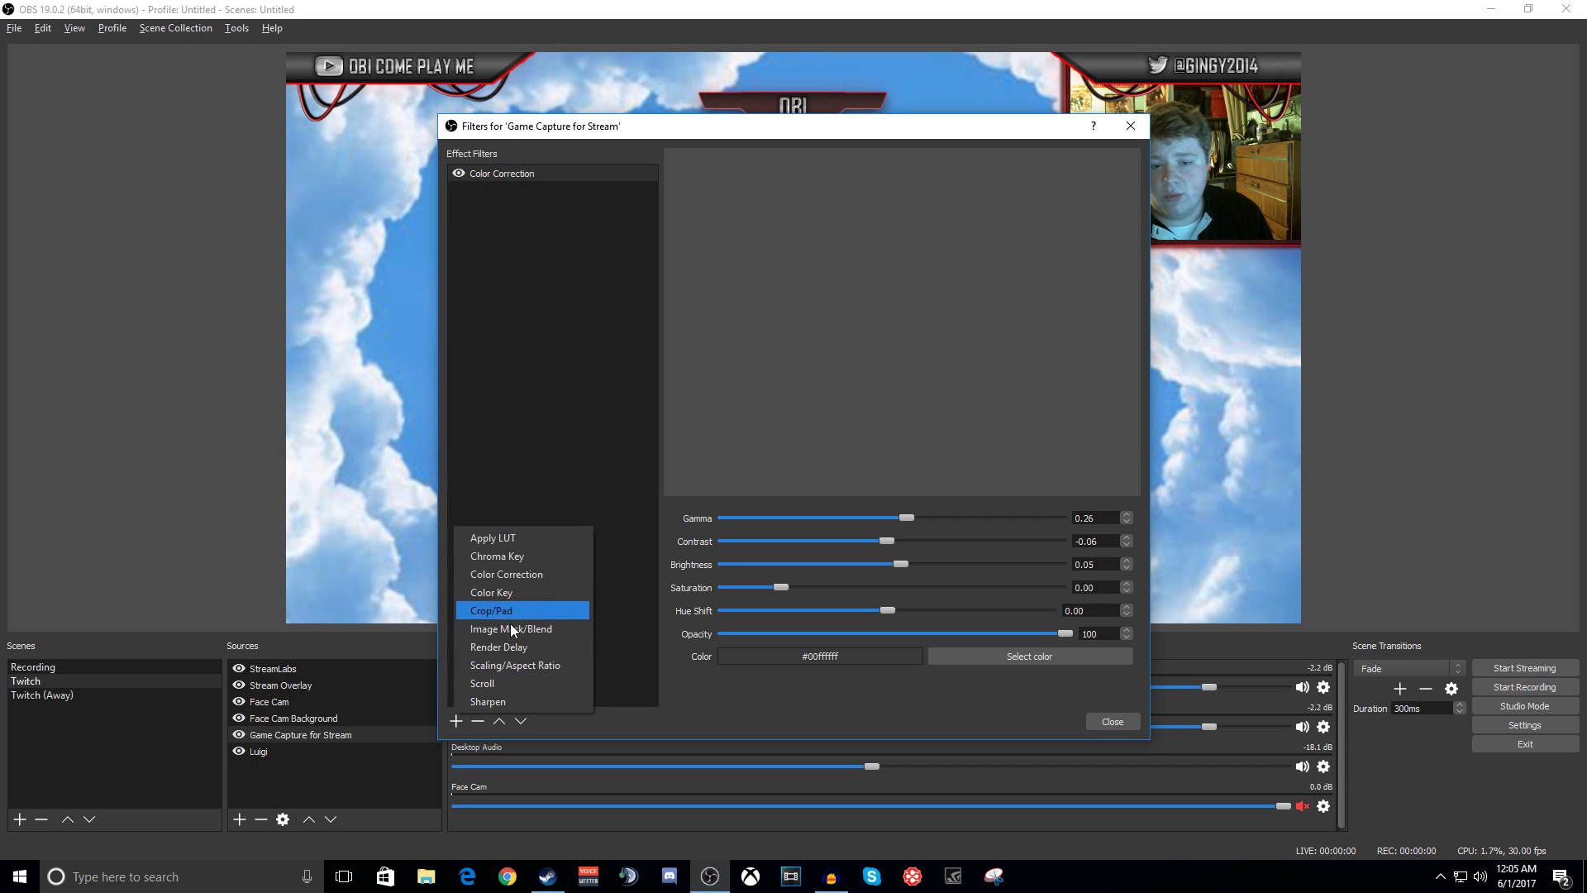
left_click(500, 224)
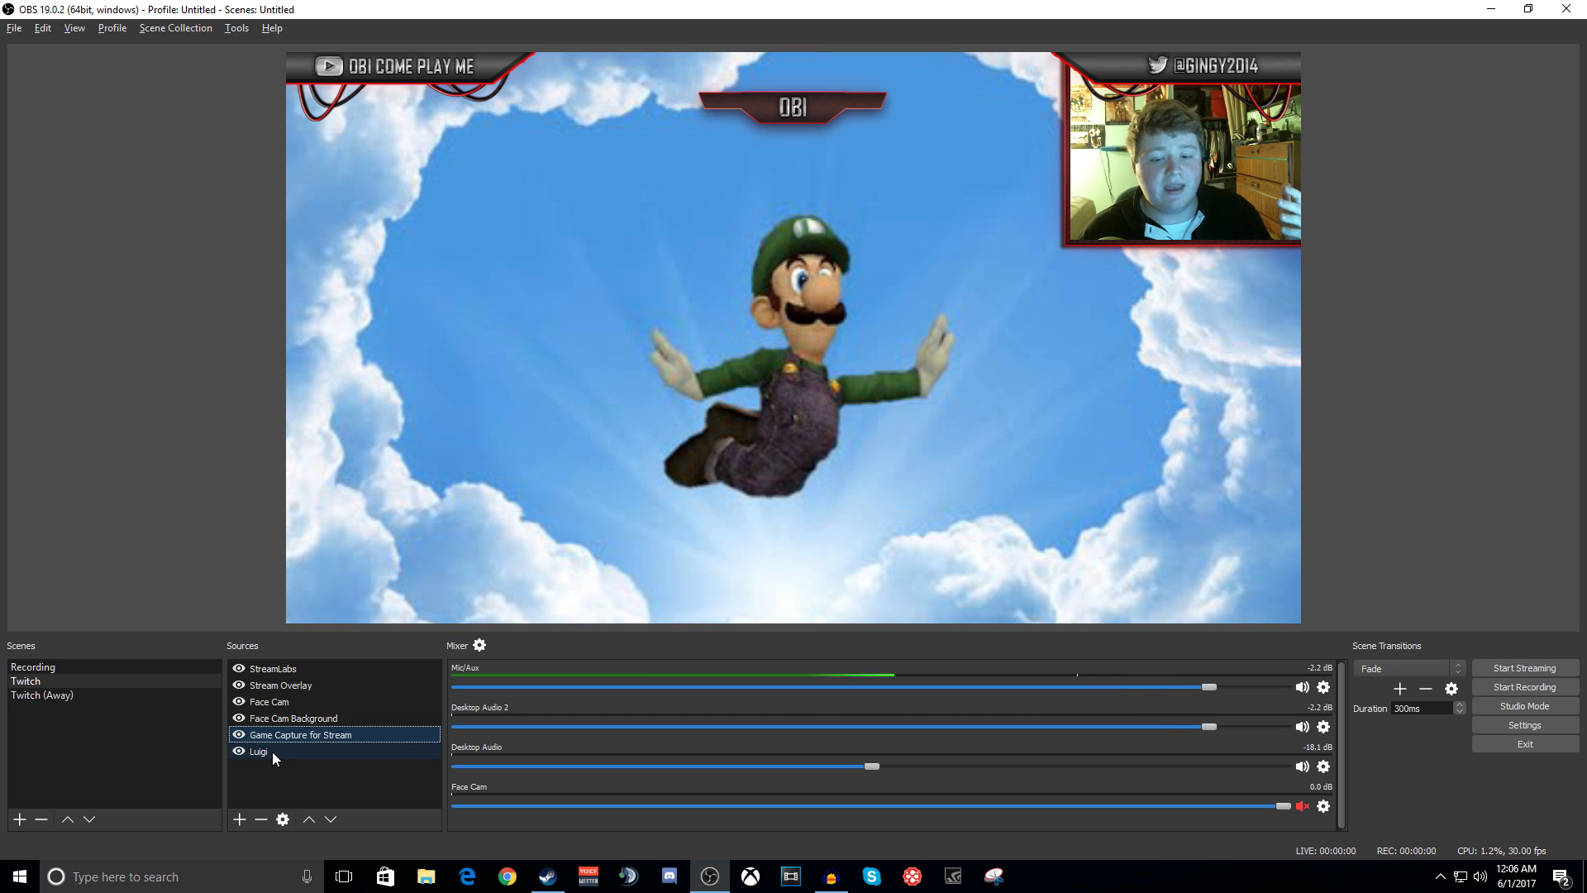
Step: Examine the layering of the Twitch scene's sources from StreamLabs down to Luigi, and view the Twitch (Away) scene
left_click(271, 751)
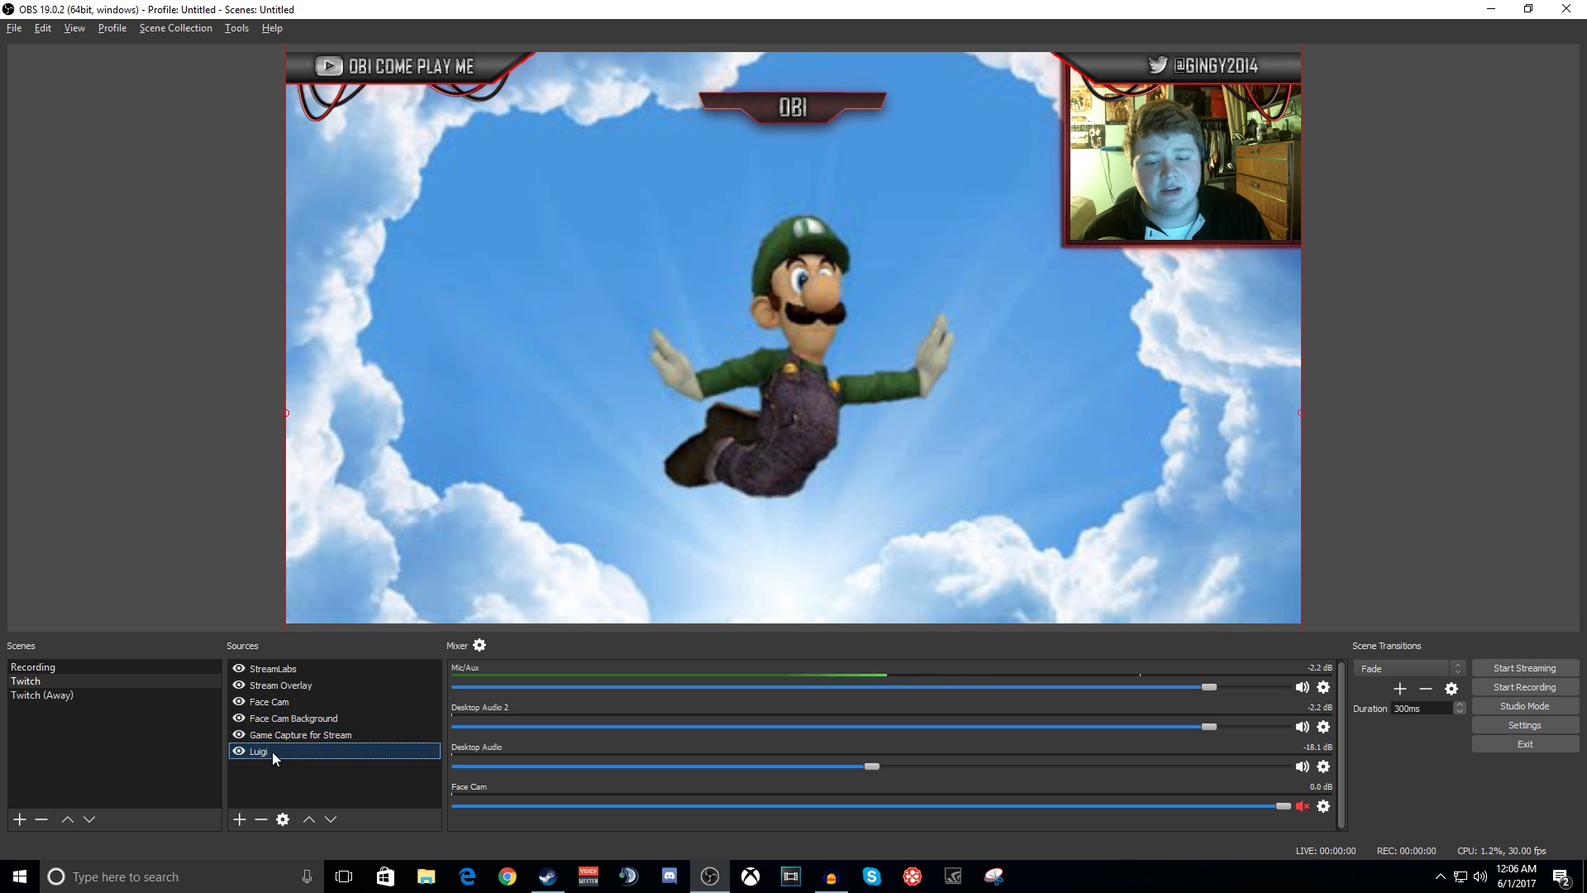
double_click(271, 751)
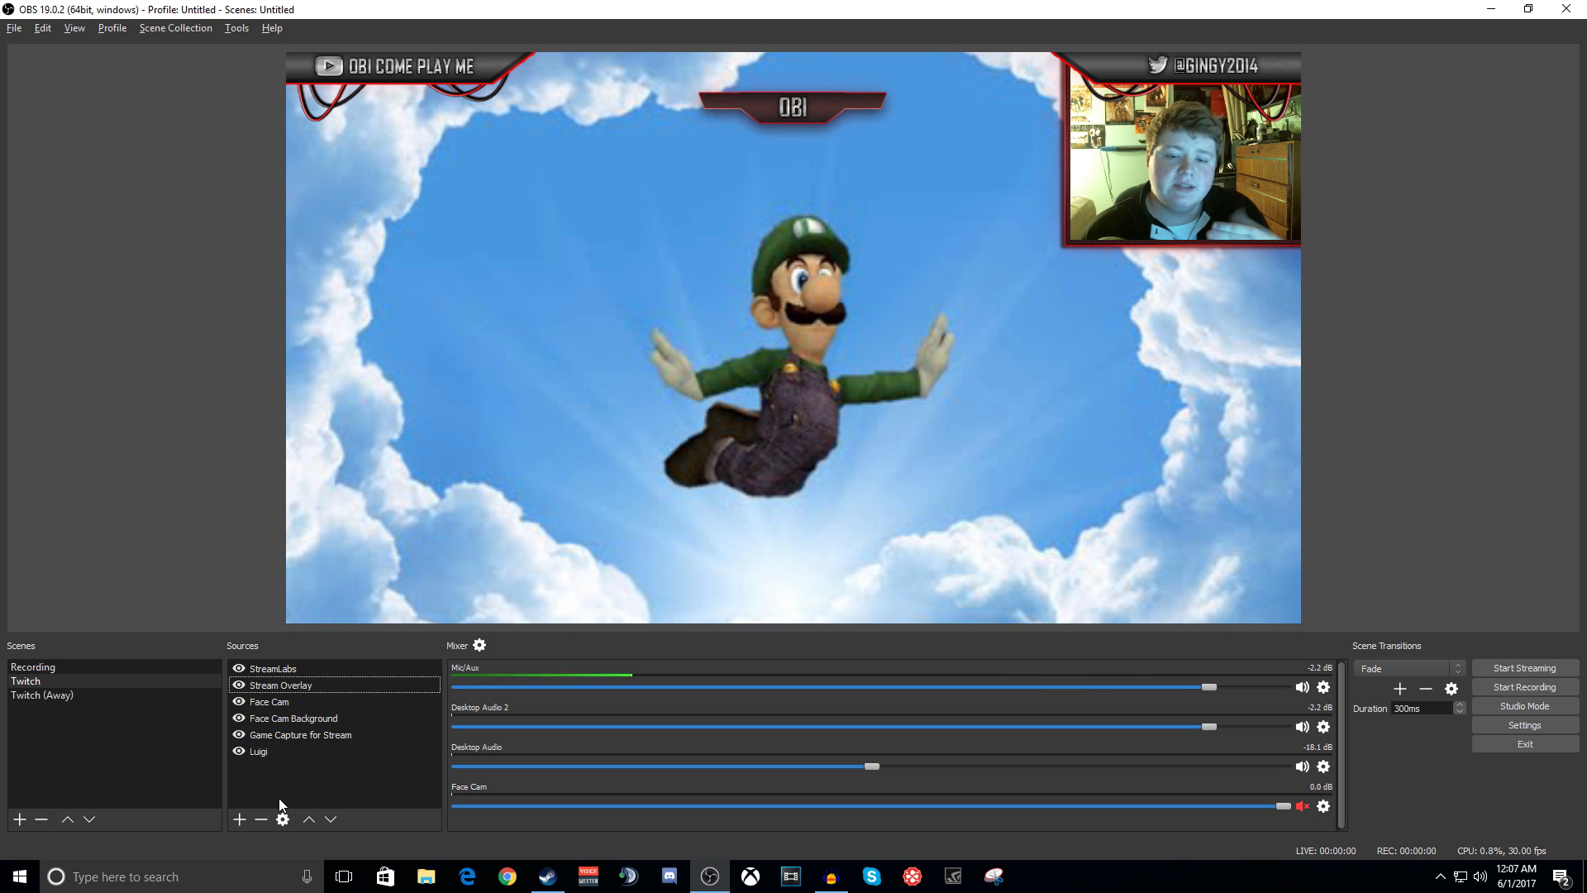
left_click(270, 668)
left_click(270, 686)
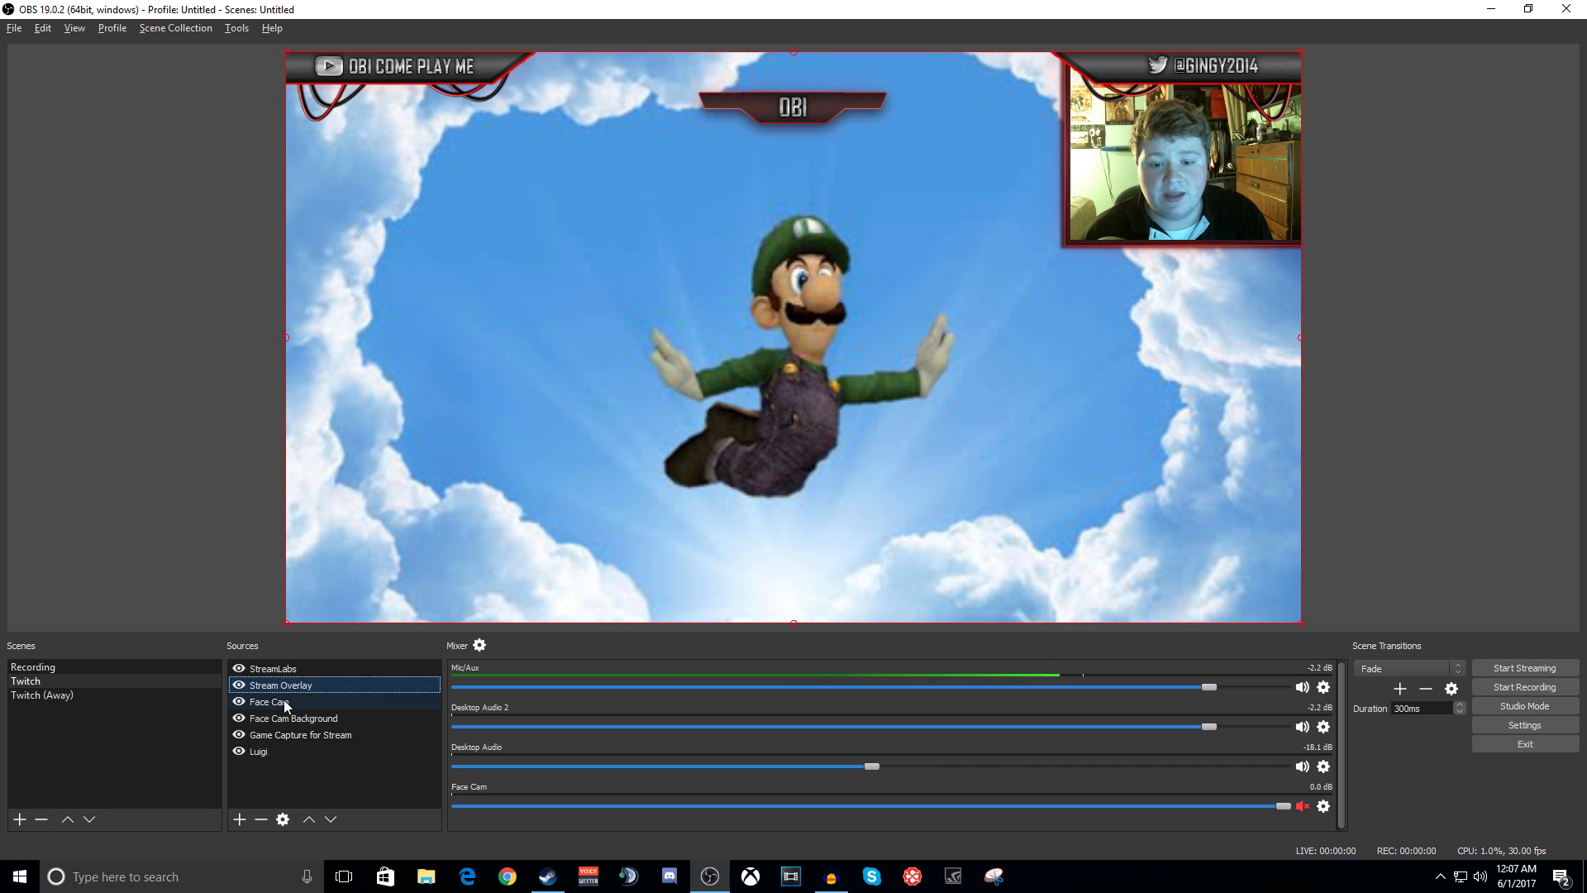
left_click(285, 700)
left_click(291, 721)
left_click(281, 735)
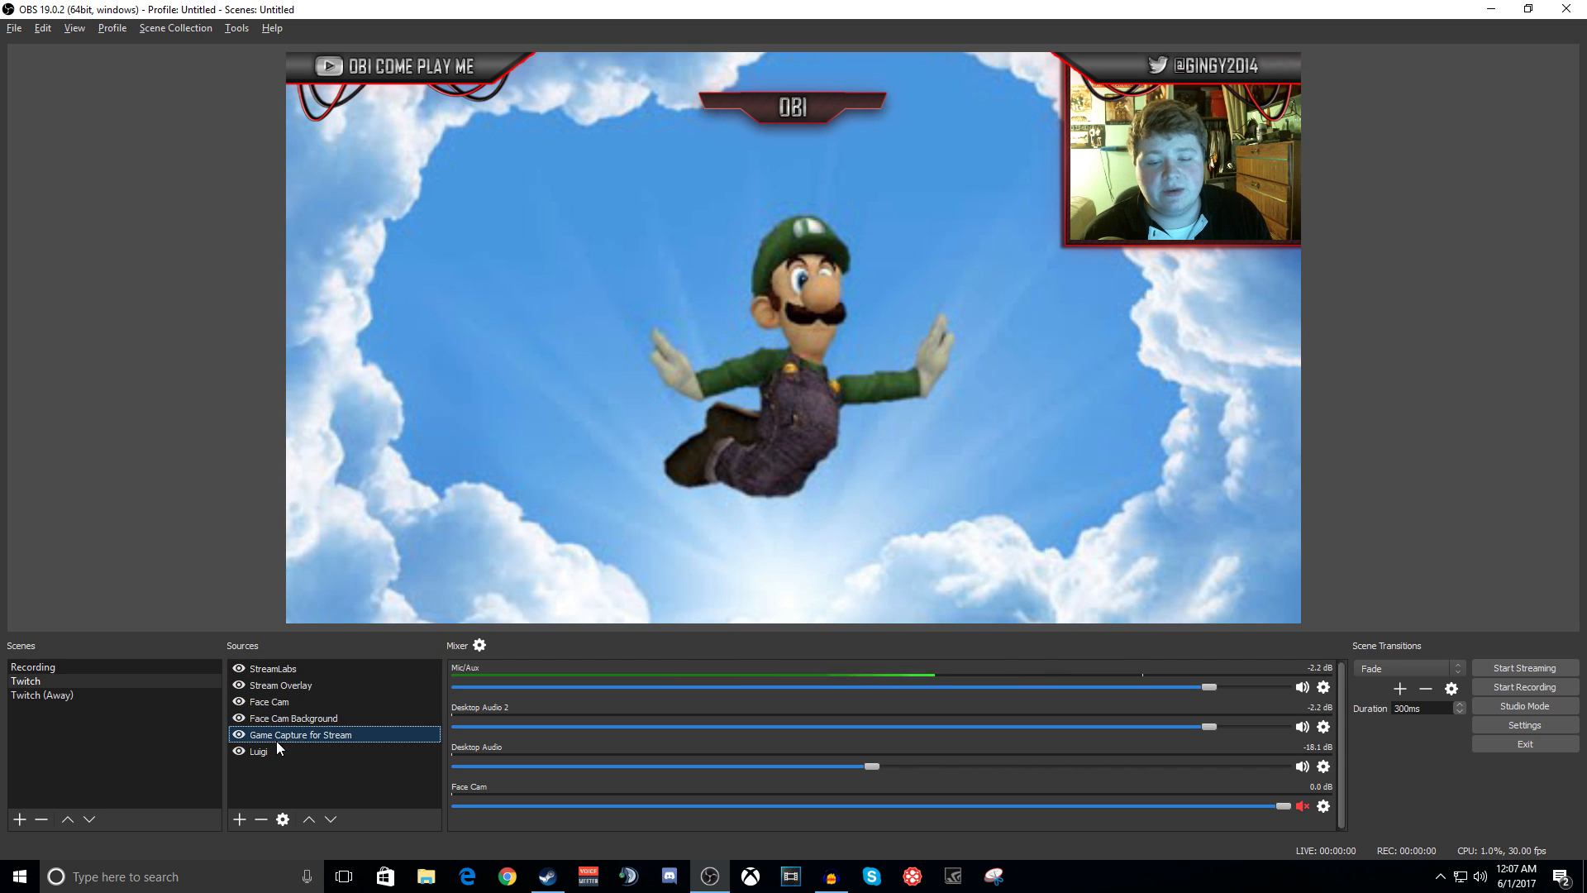
left_click(263, 751)
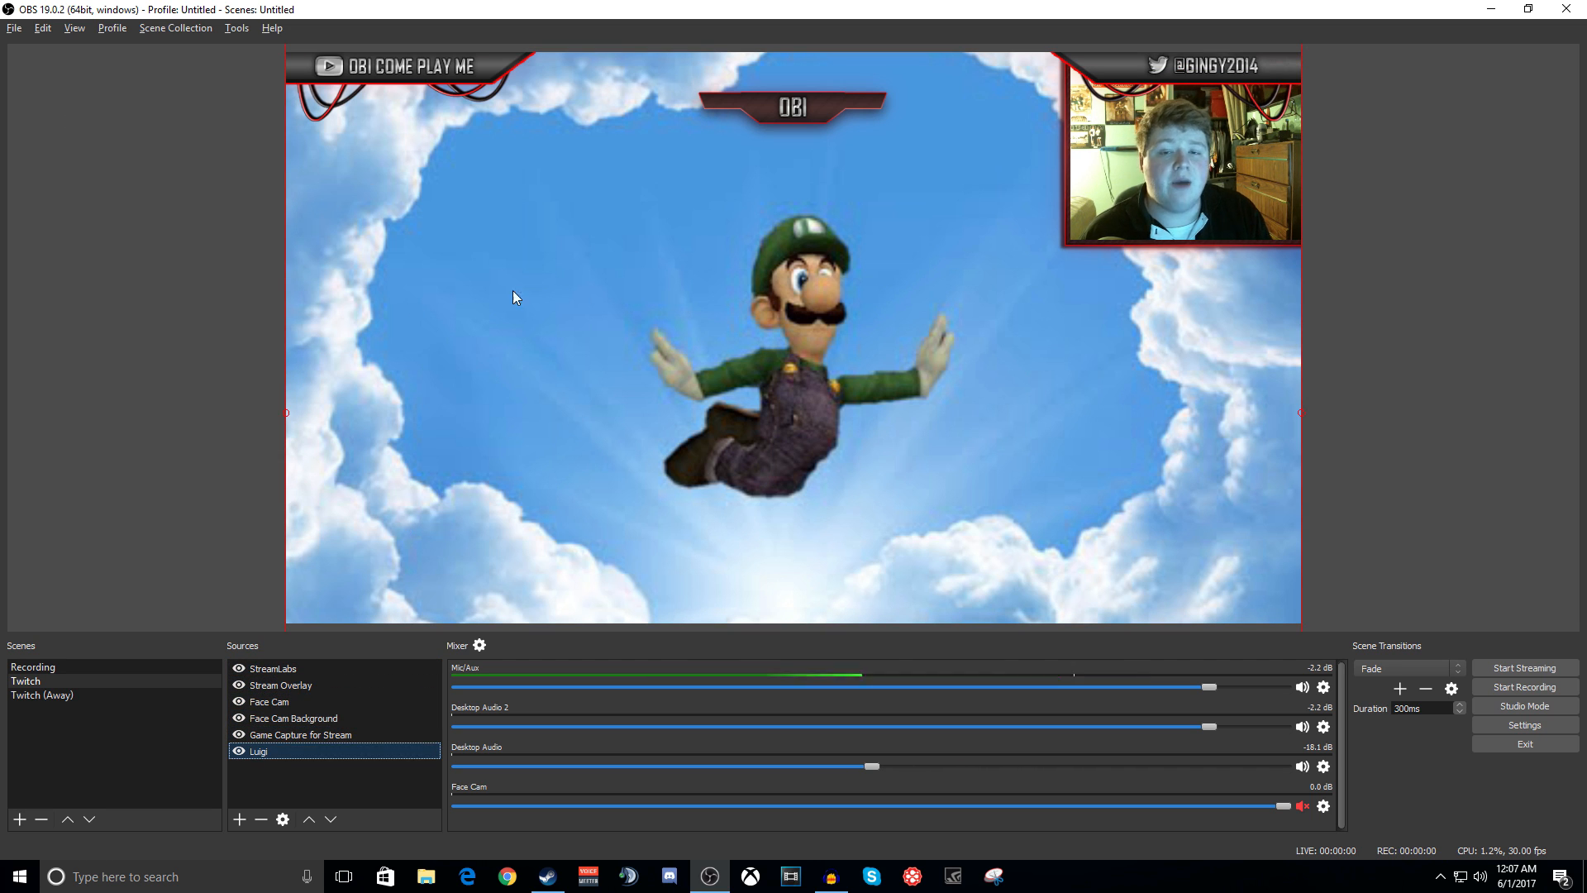
left_click(285, 670)
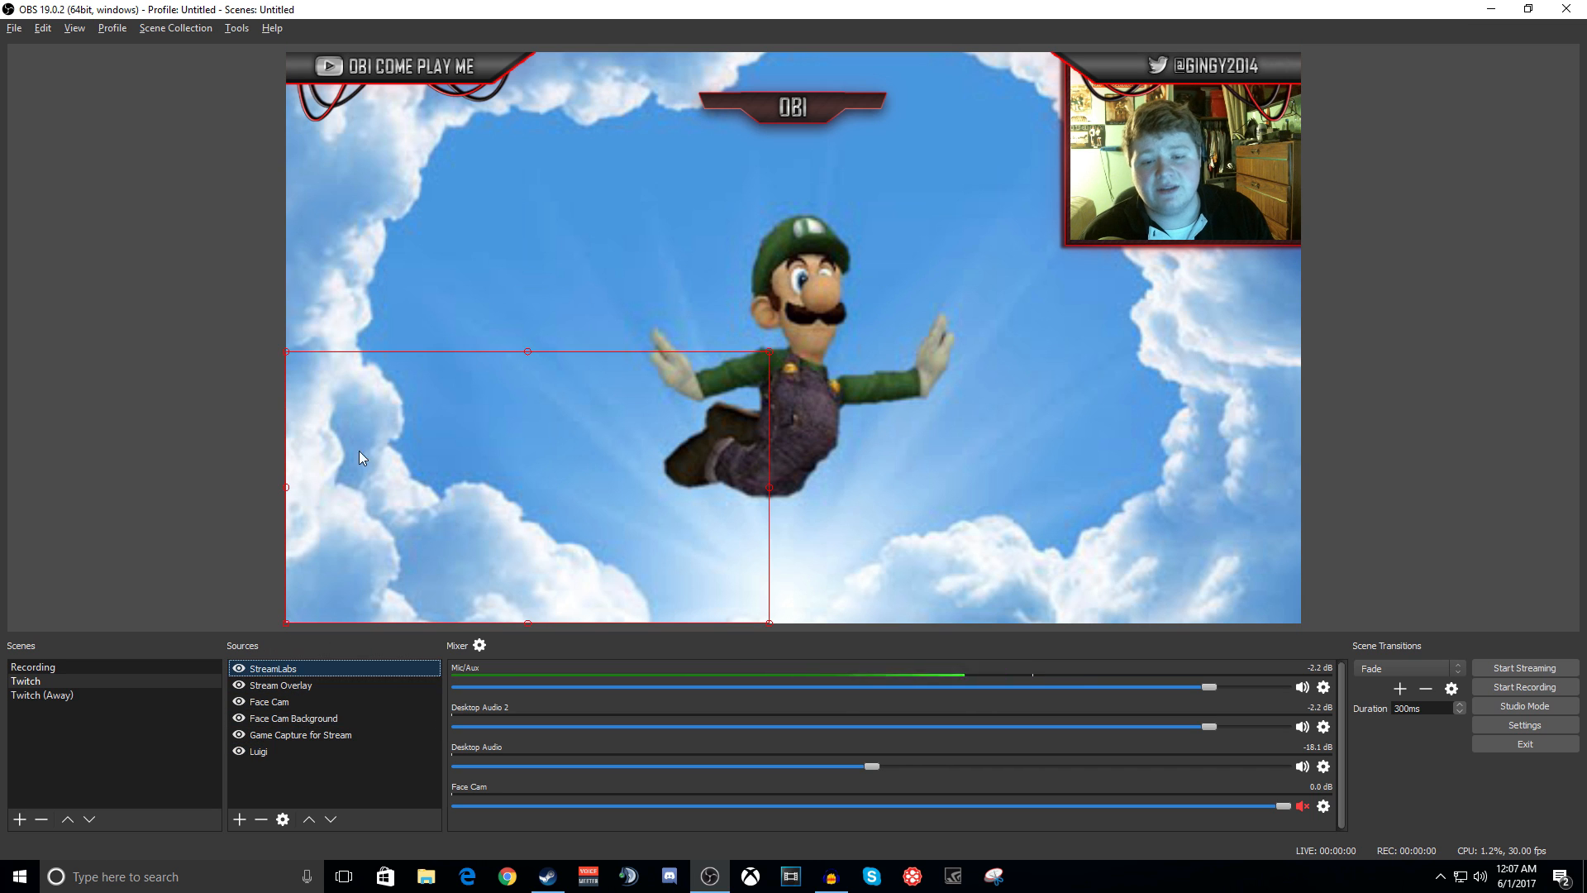
left_click(258, 751)
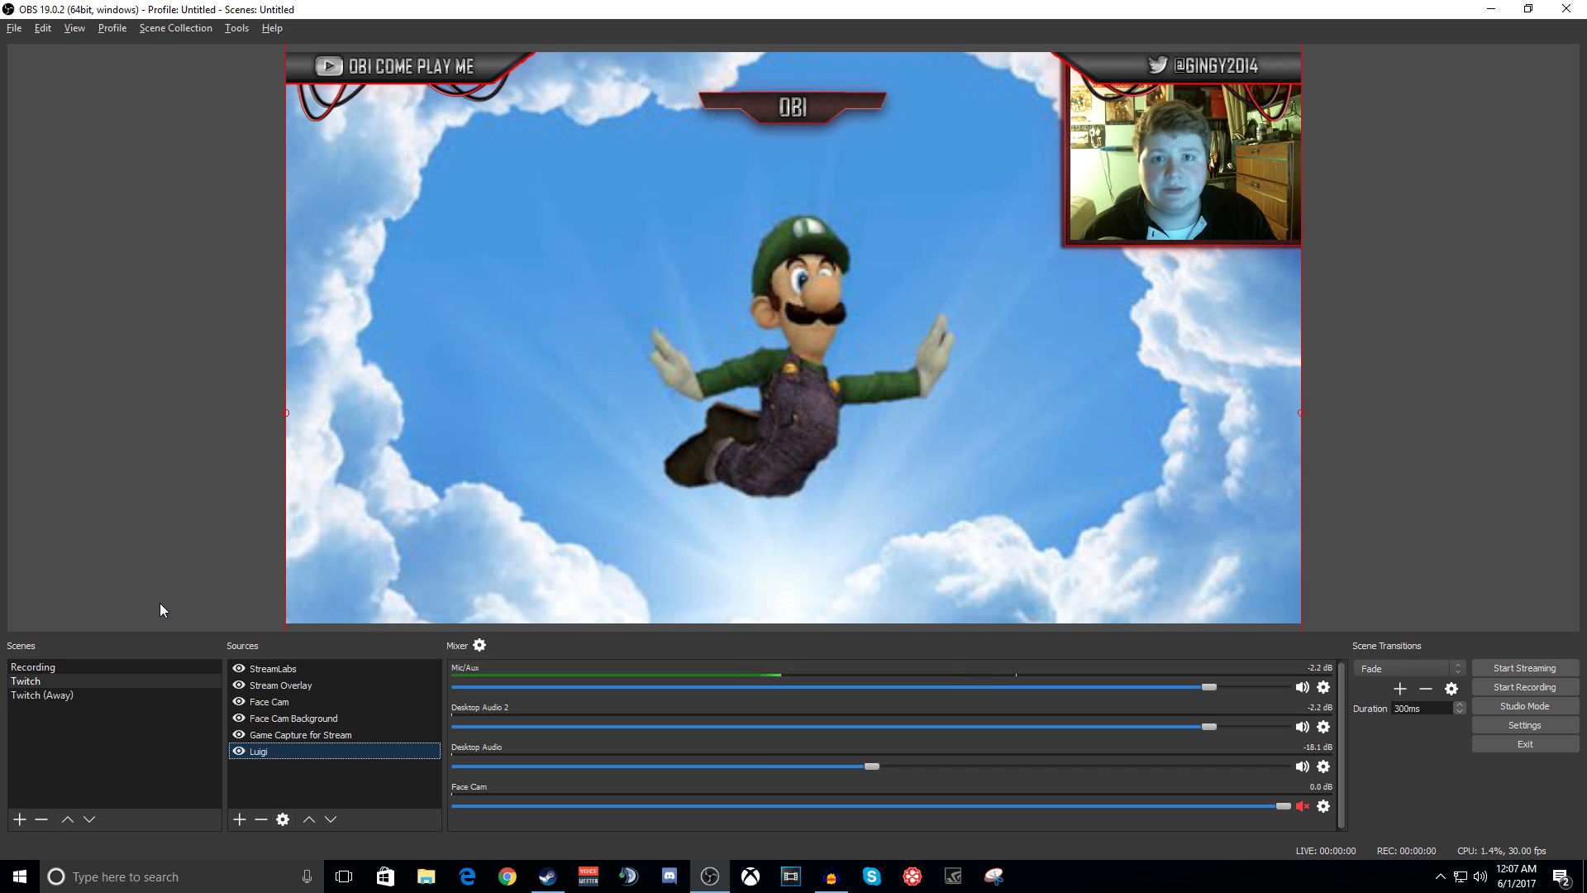
left_click(65, 696)
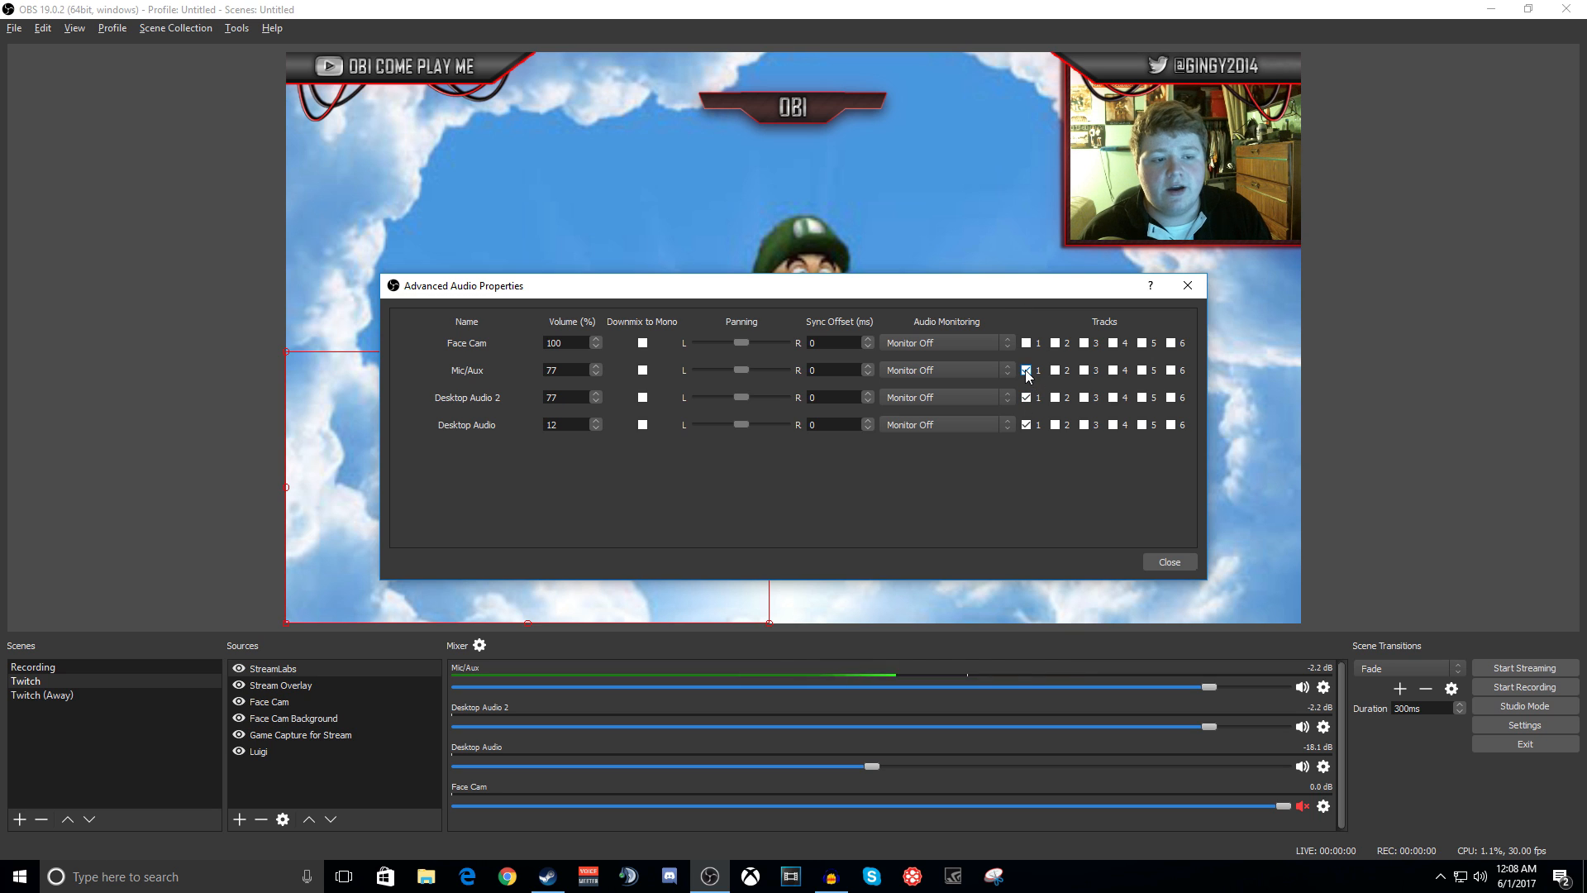
Step: Assign Desktop Audio 2 only to track 2 and Desktop Audio only to track 3 in the advanced audio properties
left_click(1027, 343)
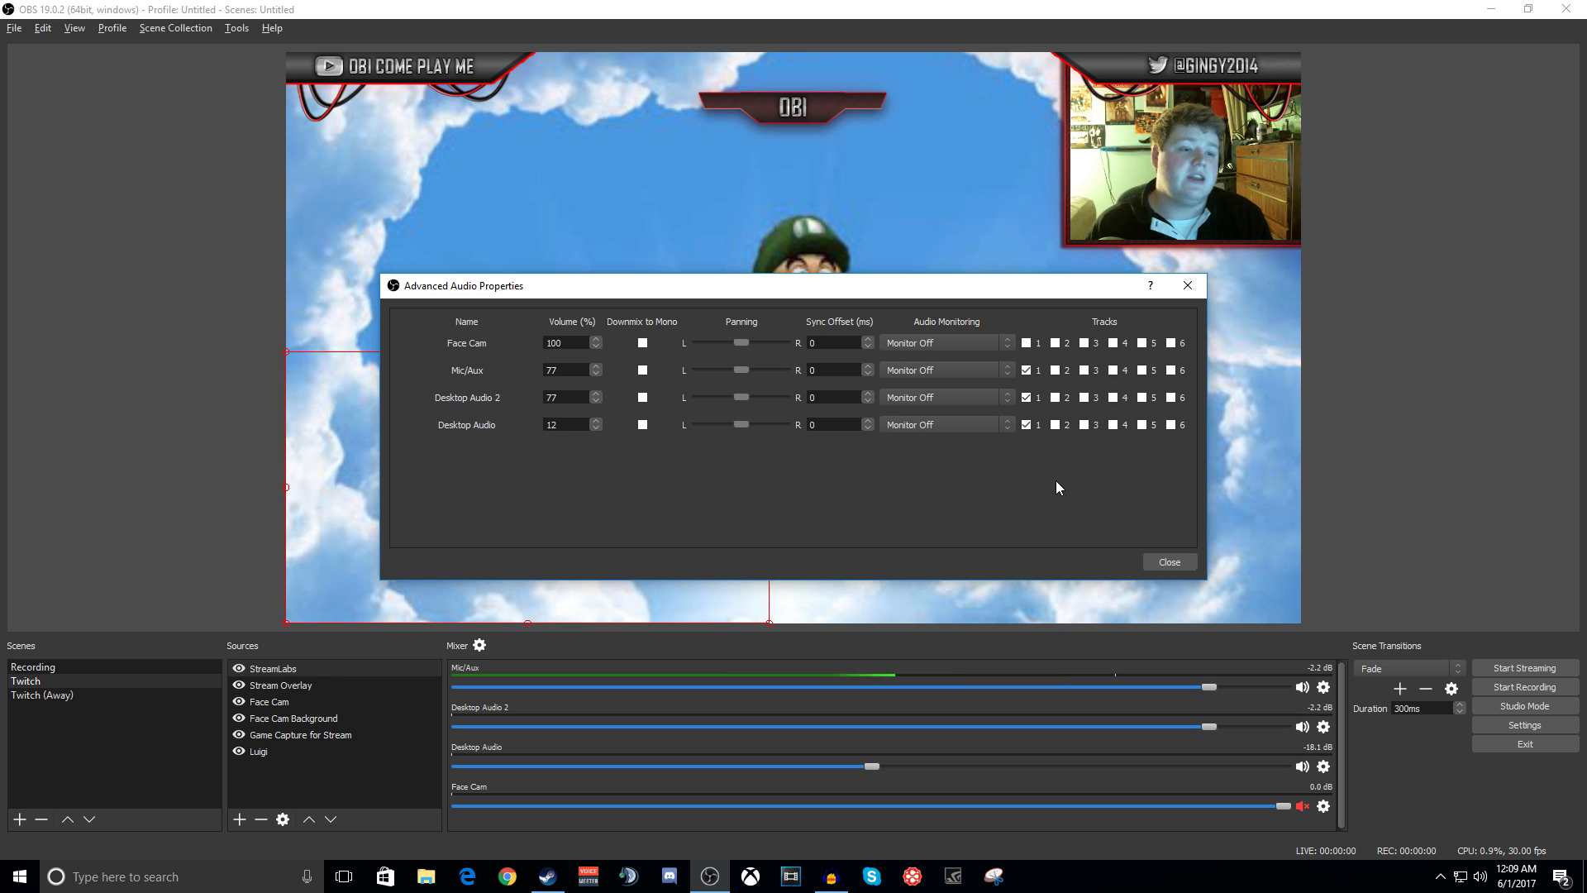
left_click(1027, 400)
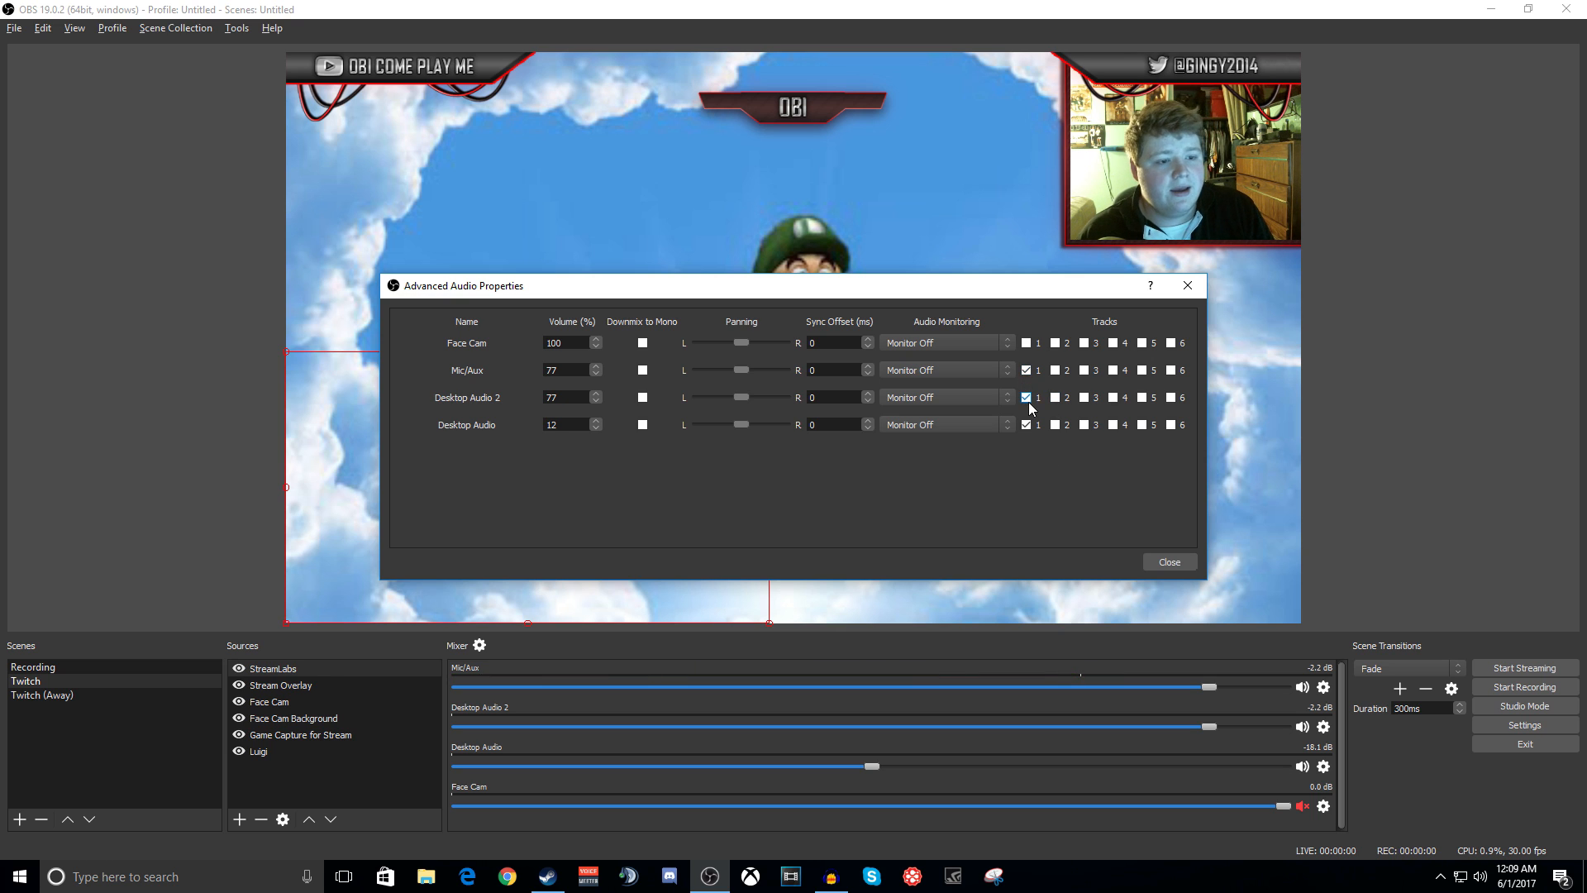
left_click(1056, 398)
left_click(1026, 424)
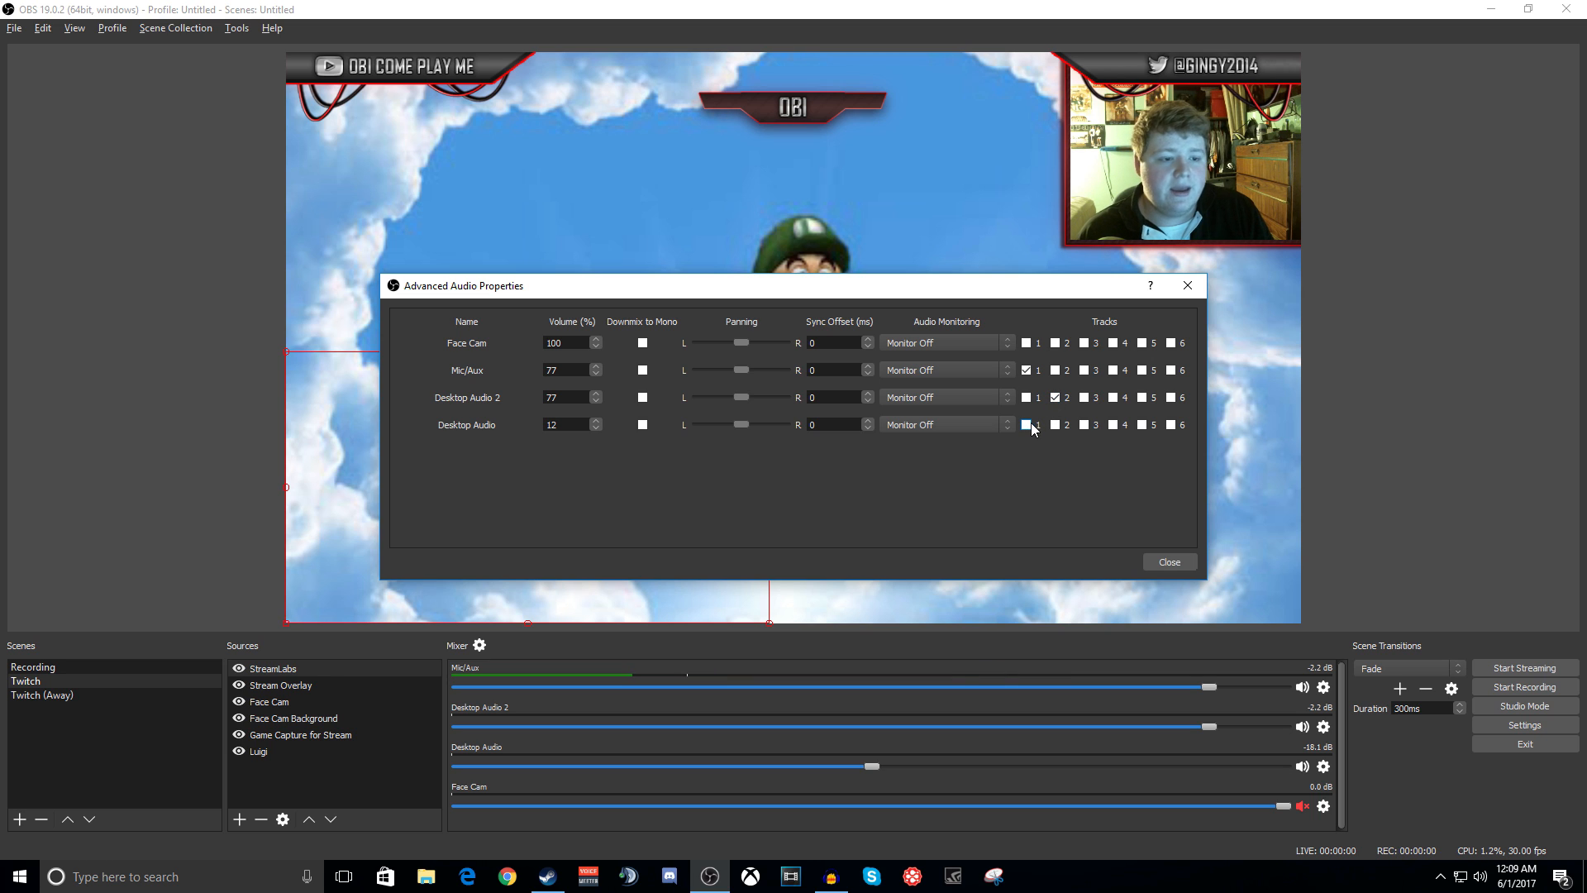
left_click(1084, 425)
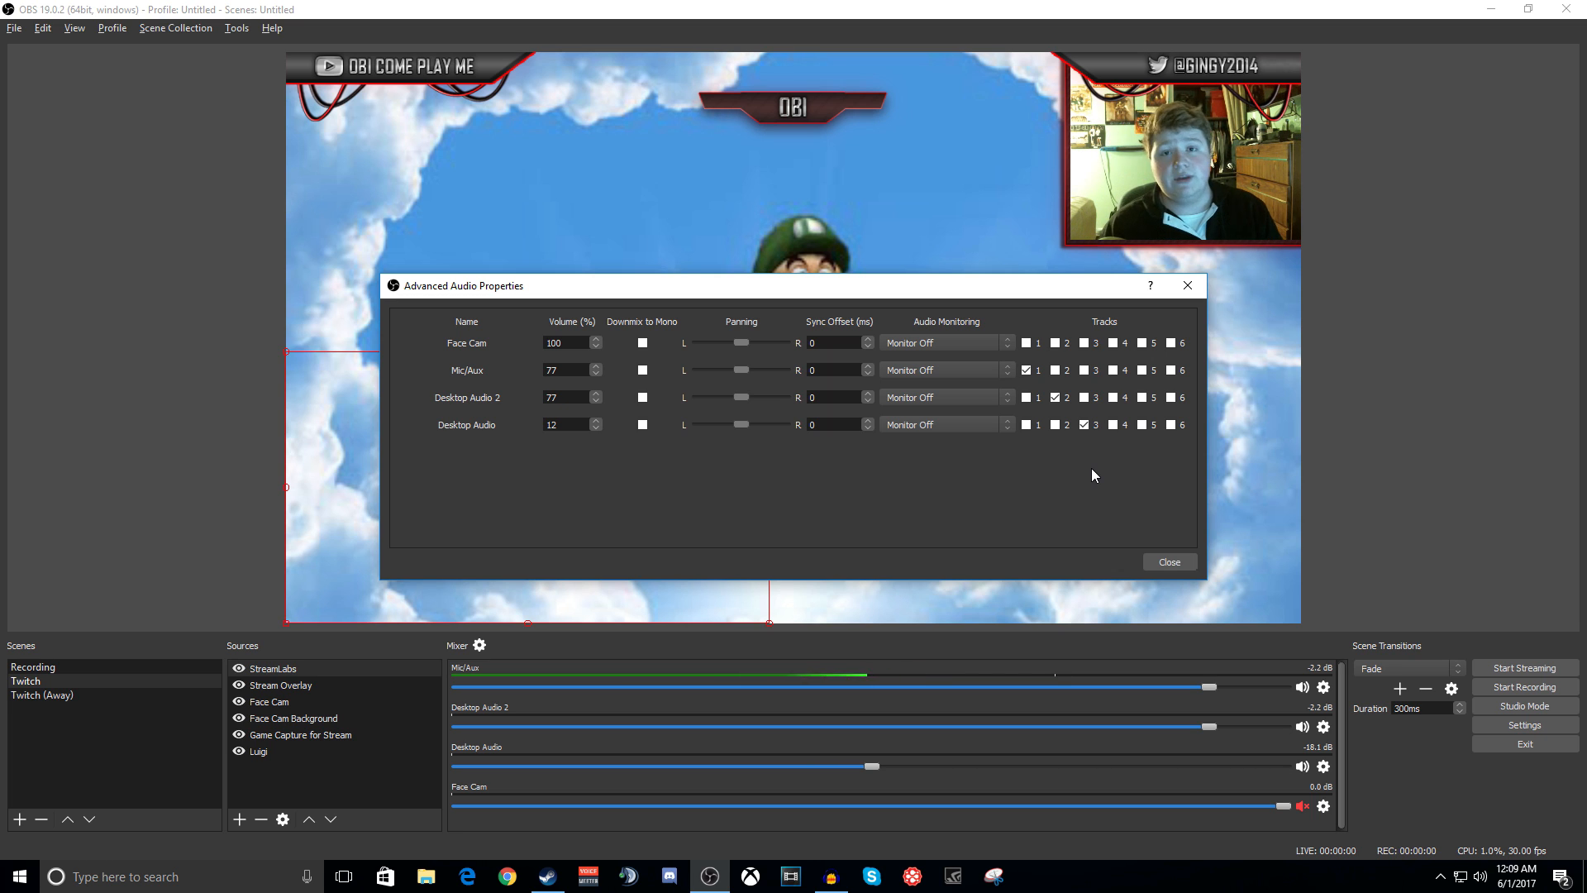
left_click(1188, 285)
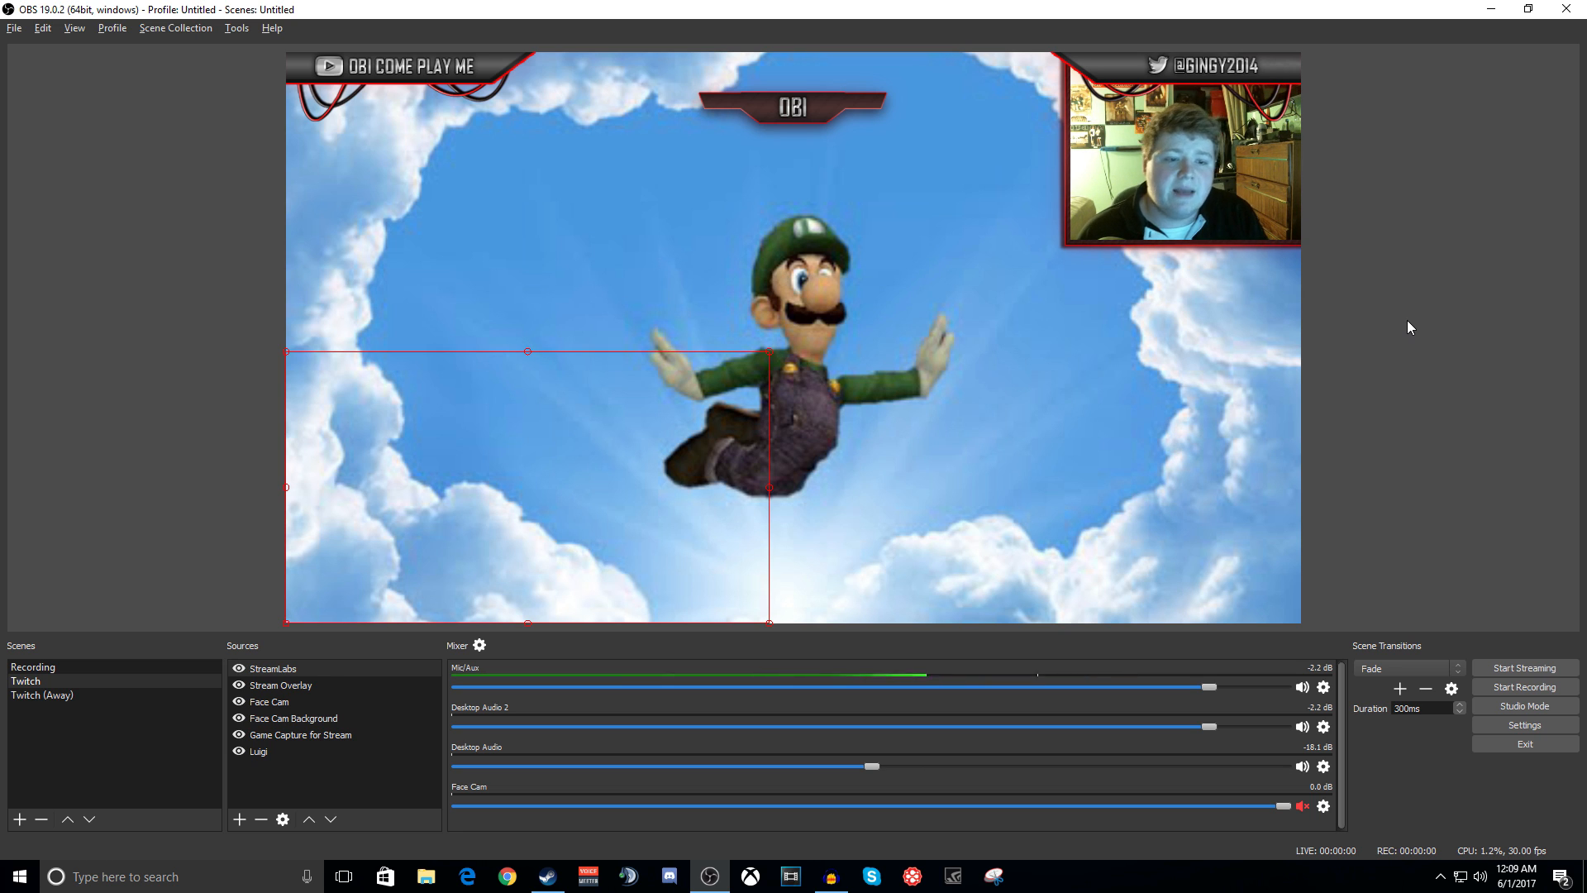
Step: Inspect the Noise Gate filter settings of Mic/Aux and the audio filter types available without adding one
left_click(1409, 326)
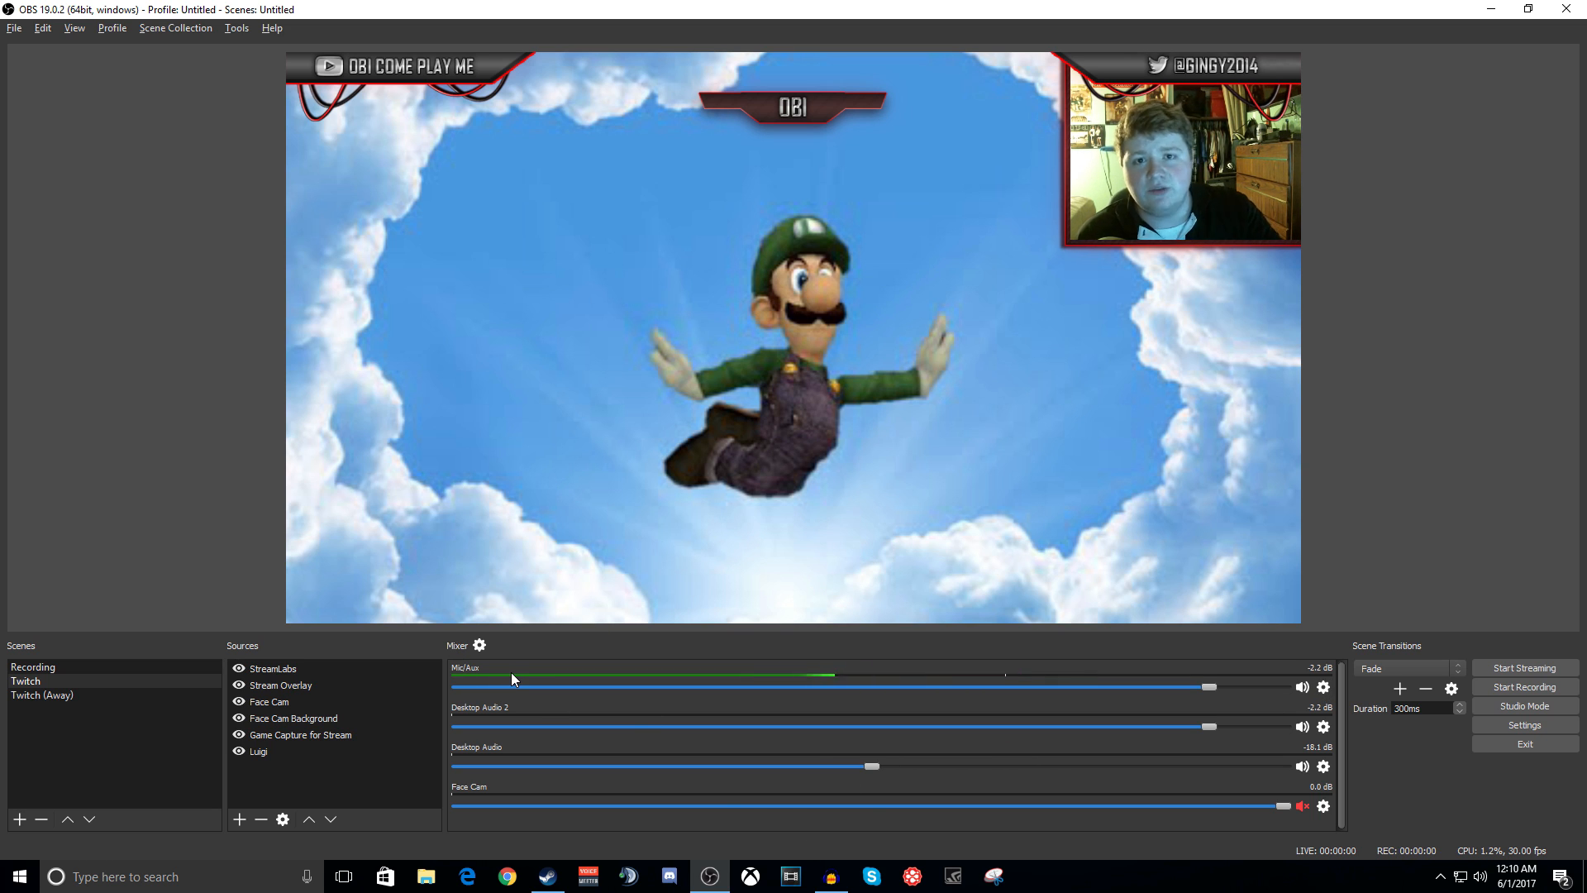
left_click(1324, 687)
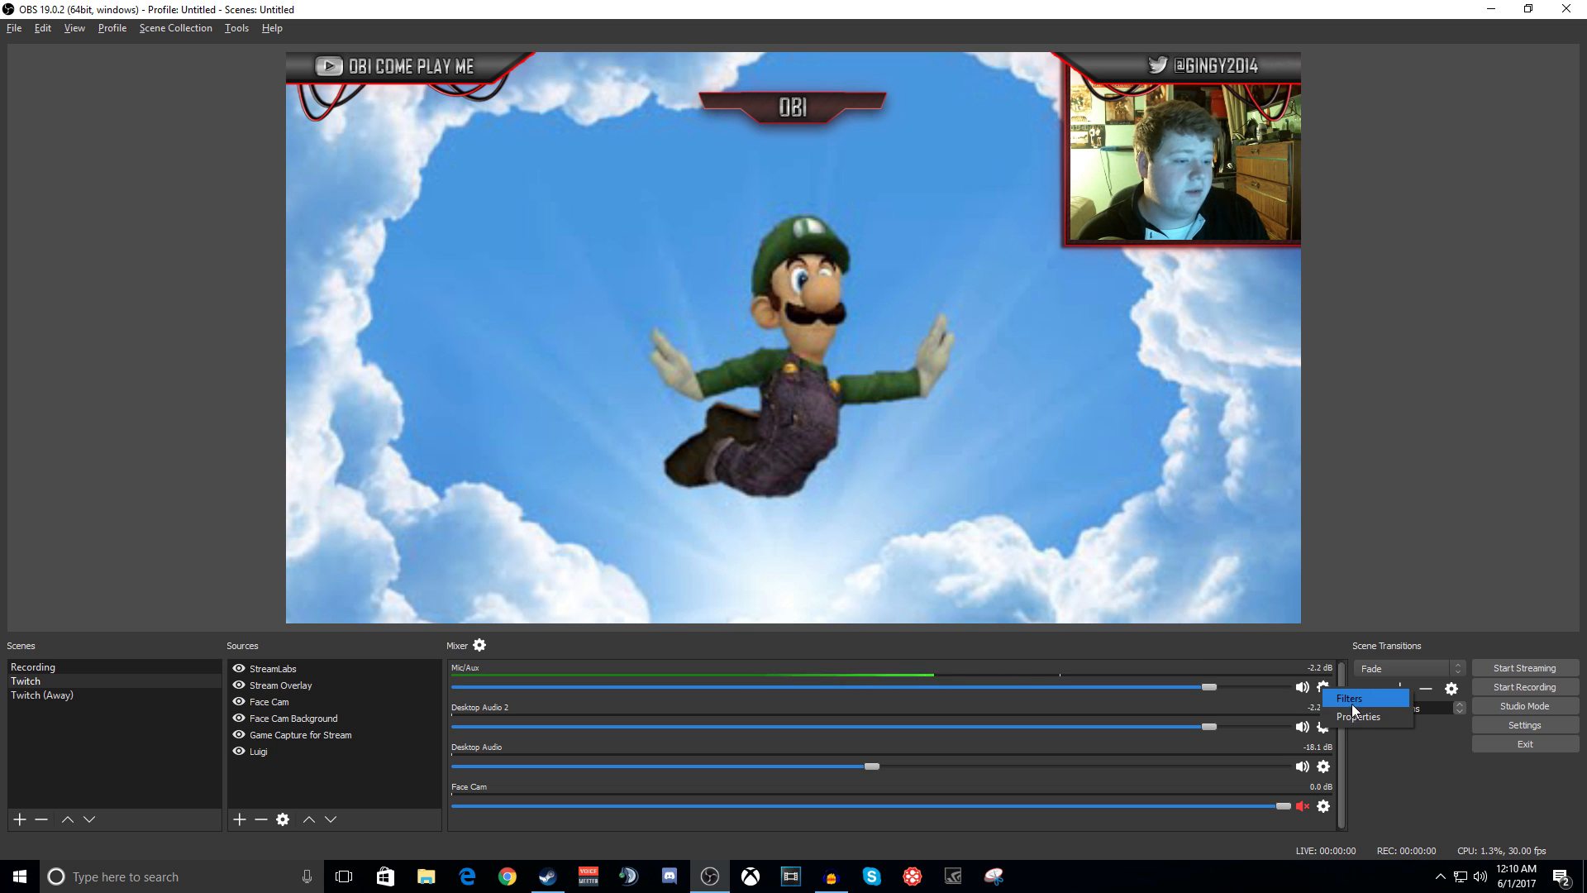
left_click(1349, 697)
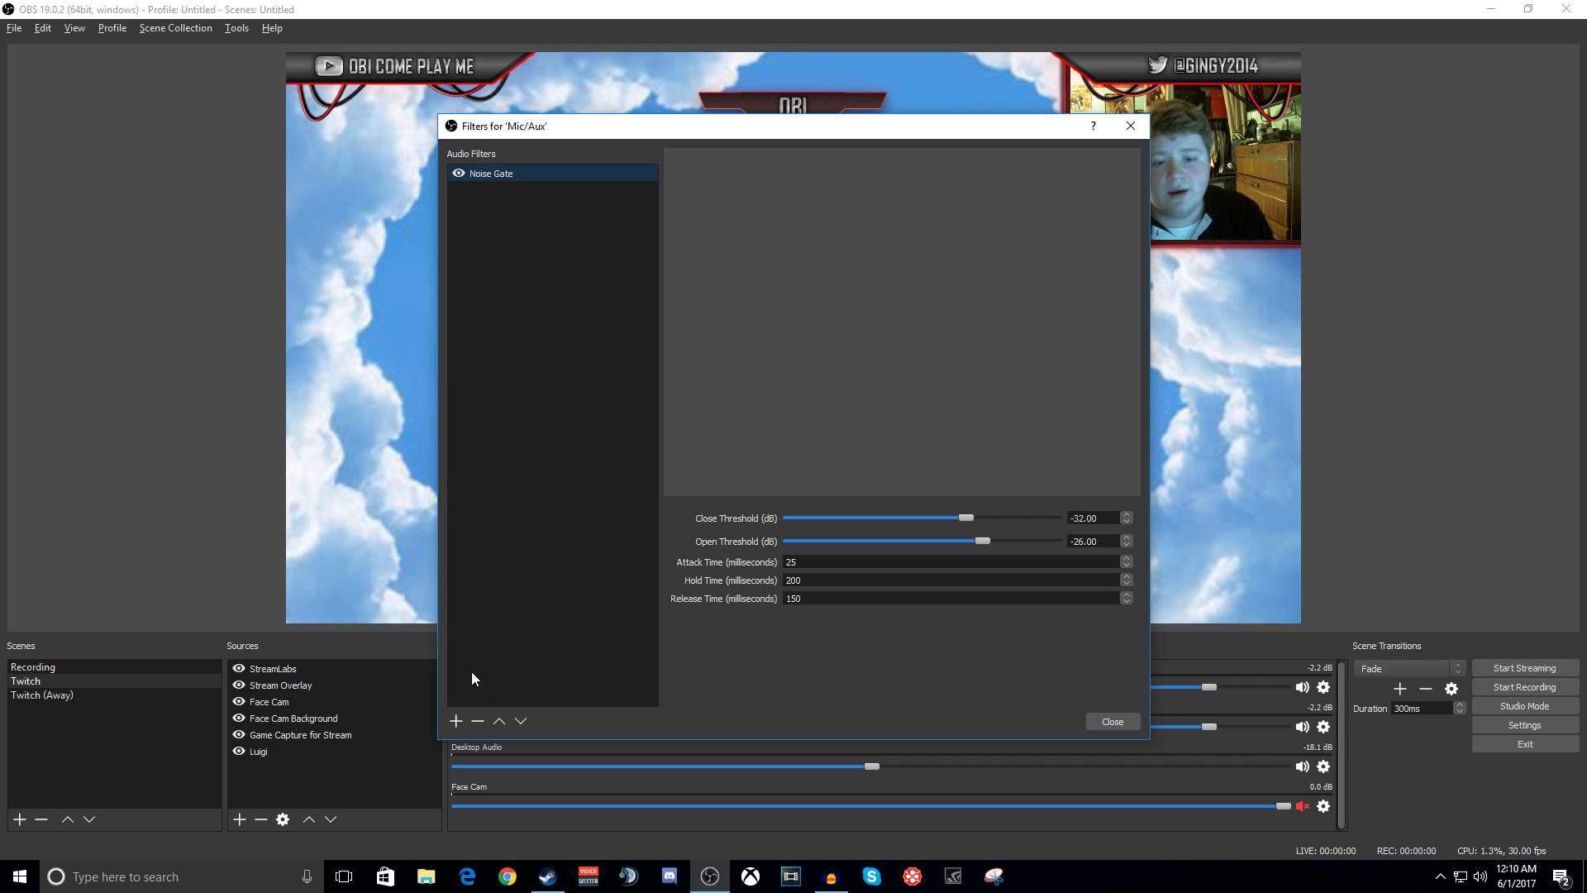
left_click(455, 721)
left_click(534, 367)
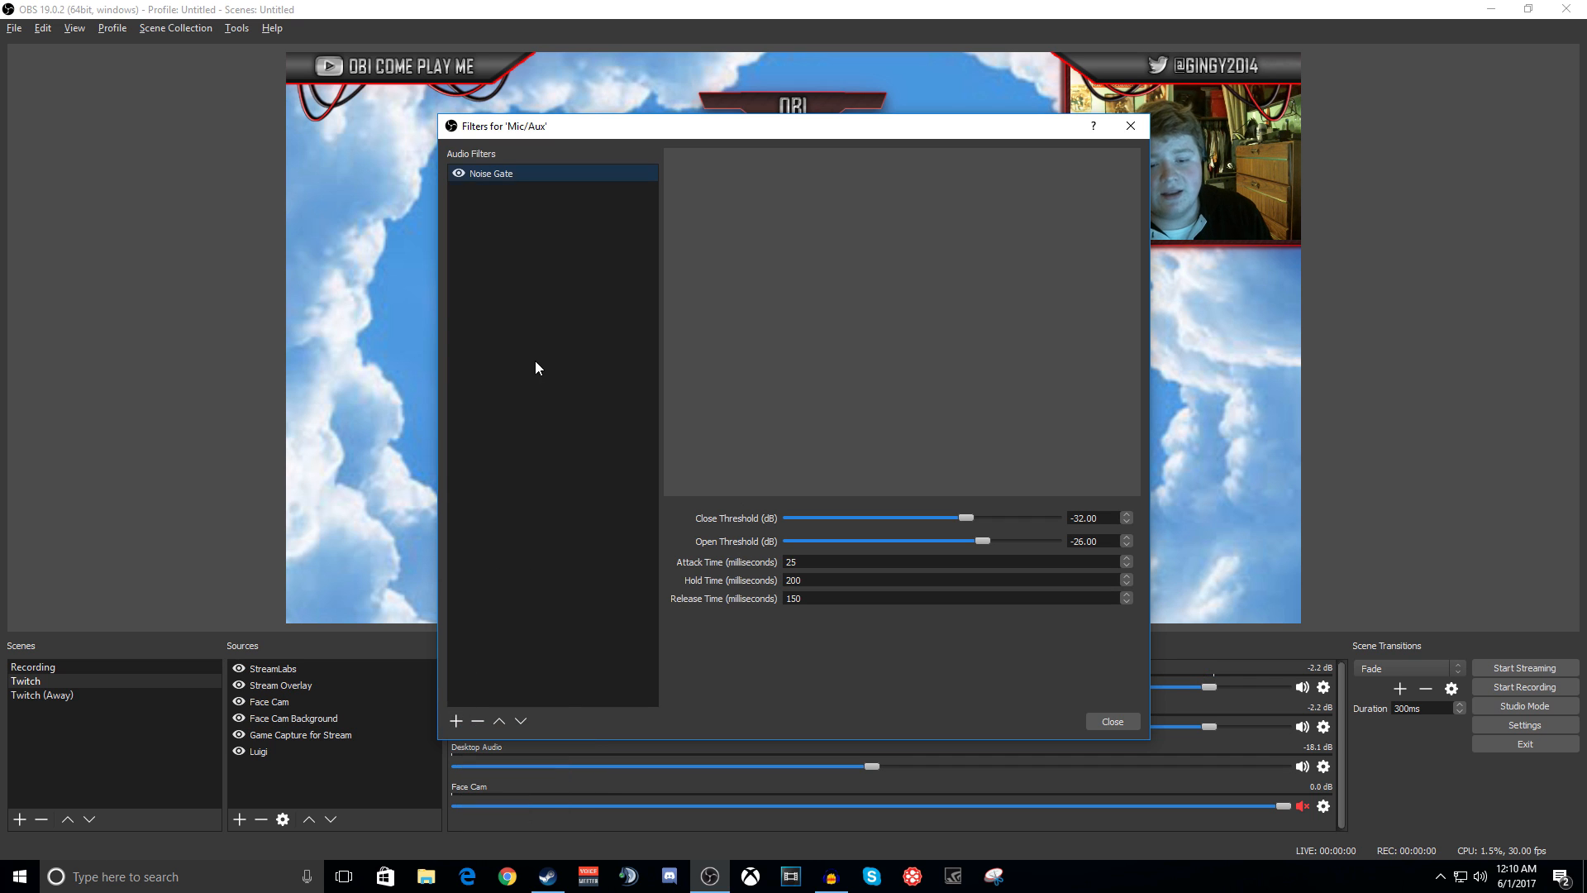